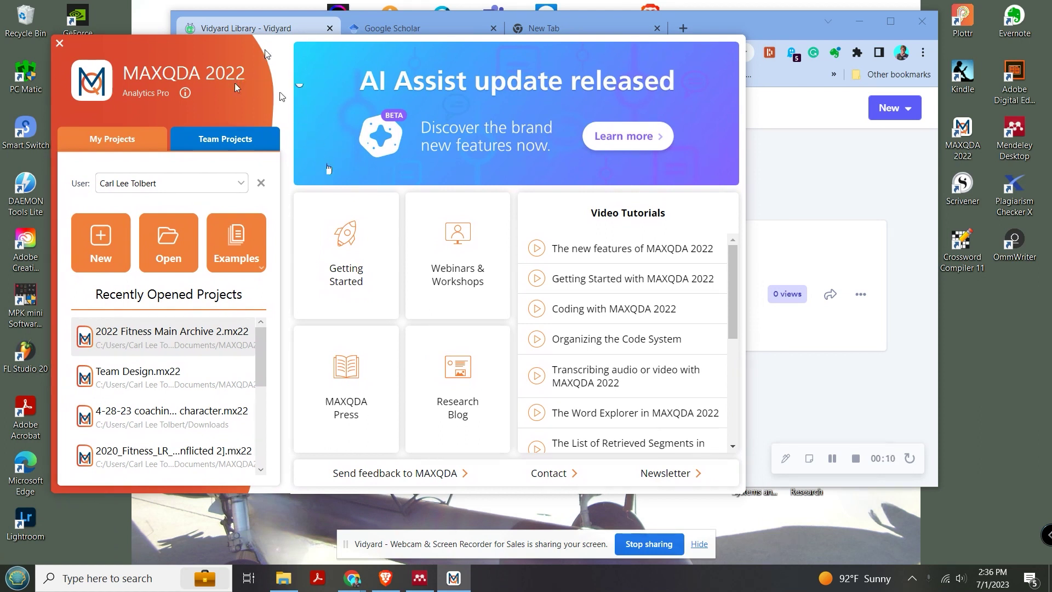
Open the recent project 2022 Fitness Main Archive 2.mx22 and postpone the offered software update.
click(183, 336)
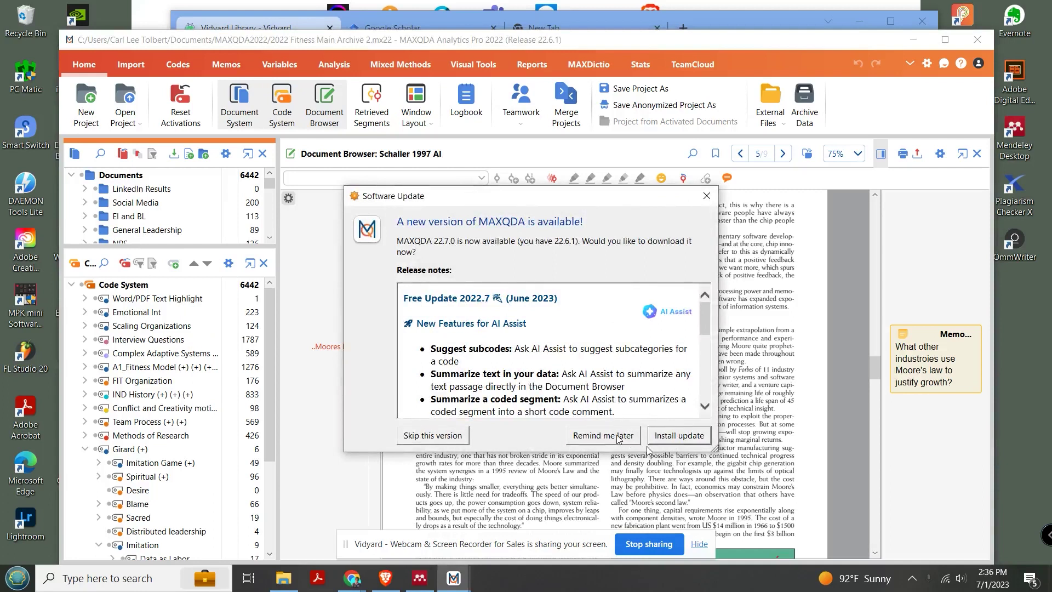
click(603, 435)
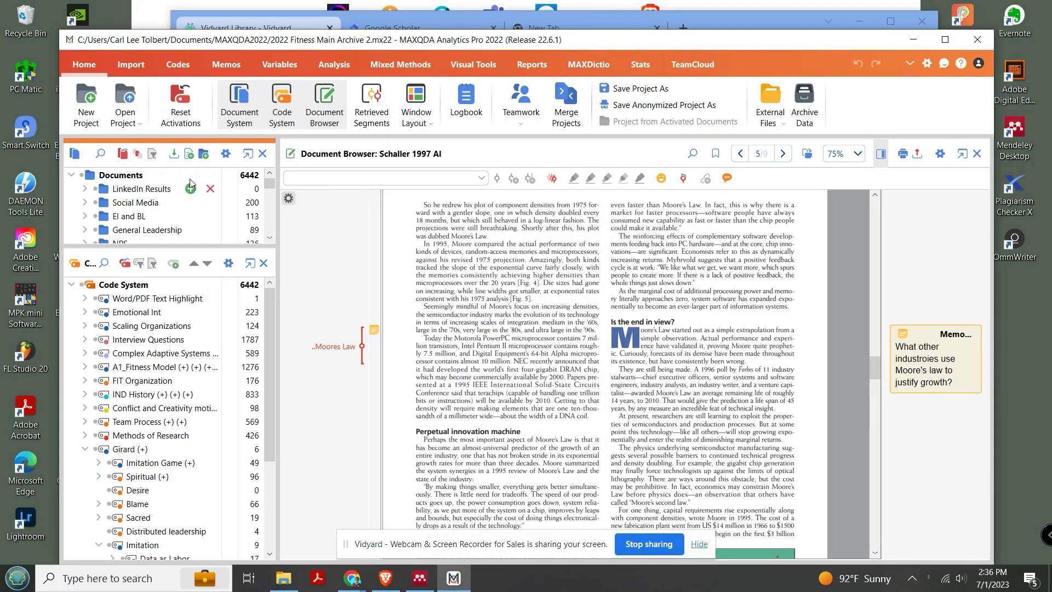
Look through the documents in the AI ML folder and the code system down to the Moores Law code under Issues of AI.
drag(196, 245, 218, 344)
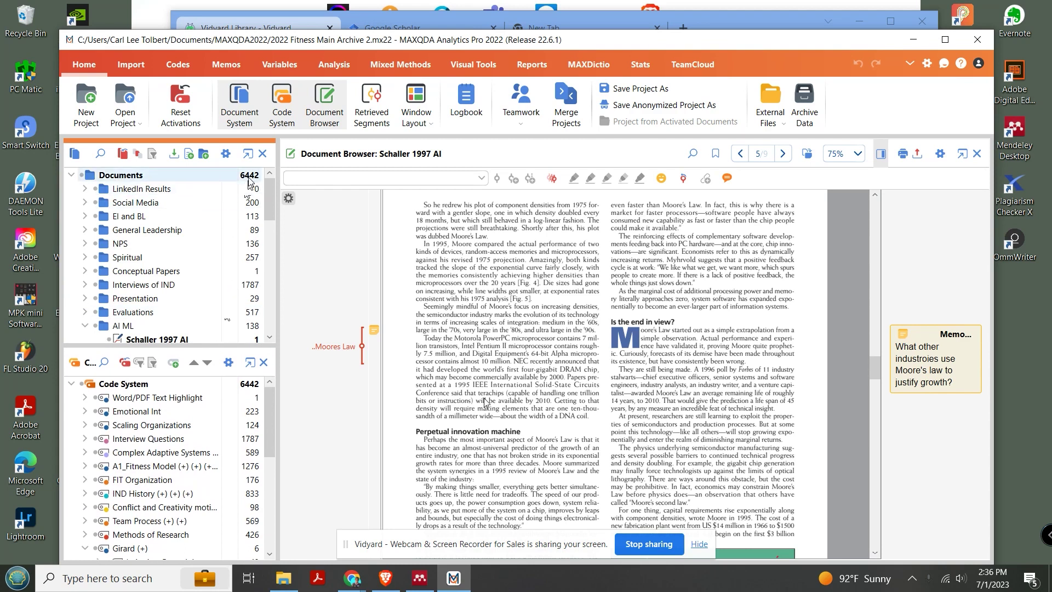
click(85, 327)
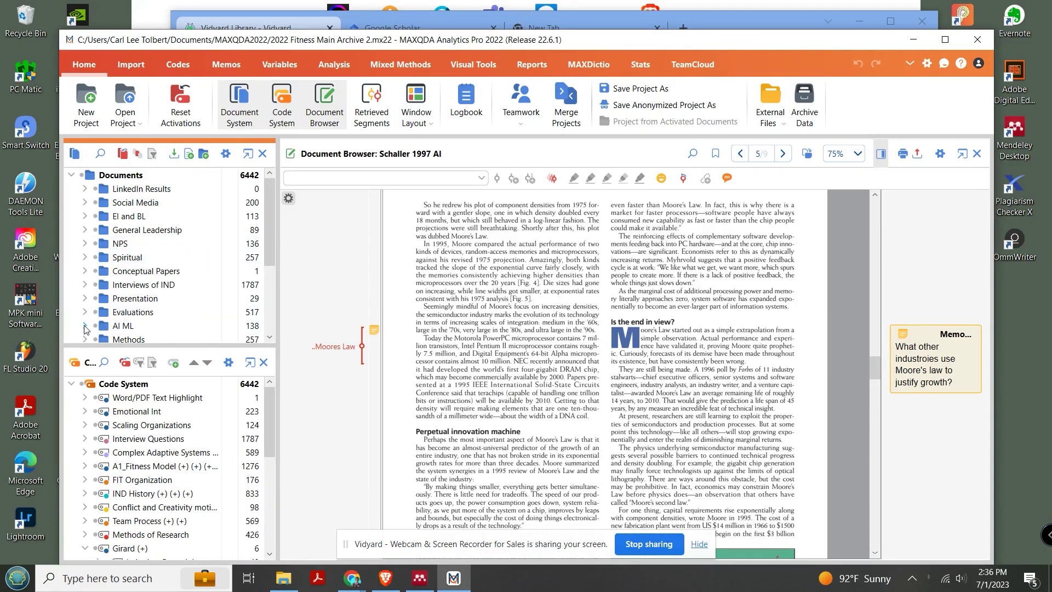
click(85, 327)
scroll(197, 257, down, 1)
scroll(193, 264, up, 1)
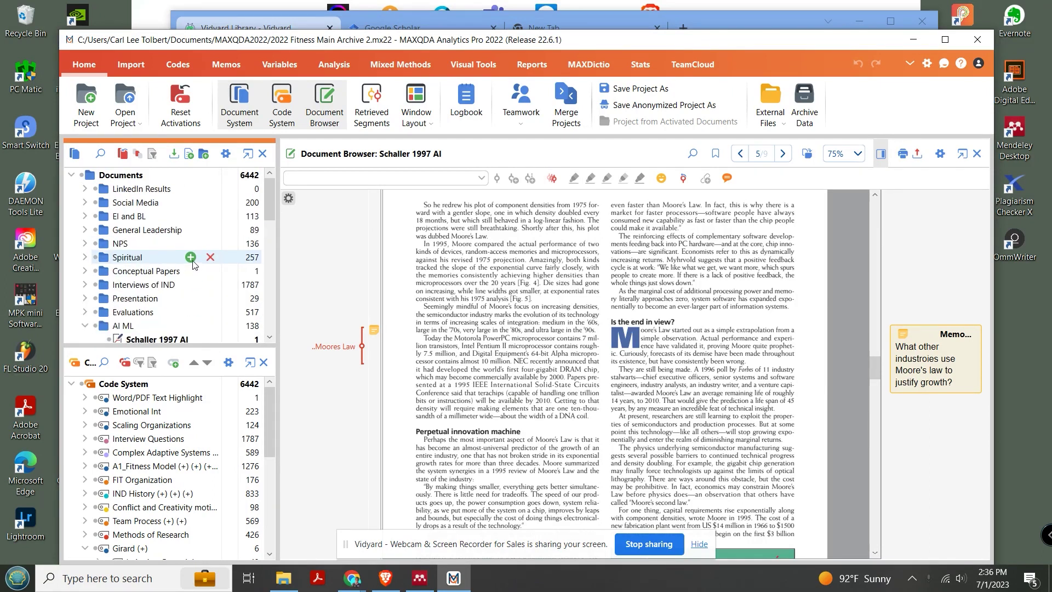
scroll(193, 264, down, 3)
drag(196, 345, 196, 242)
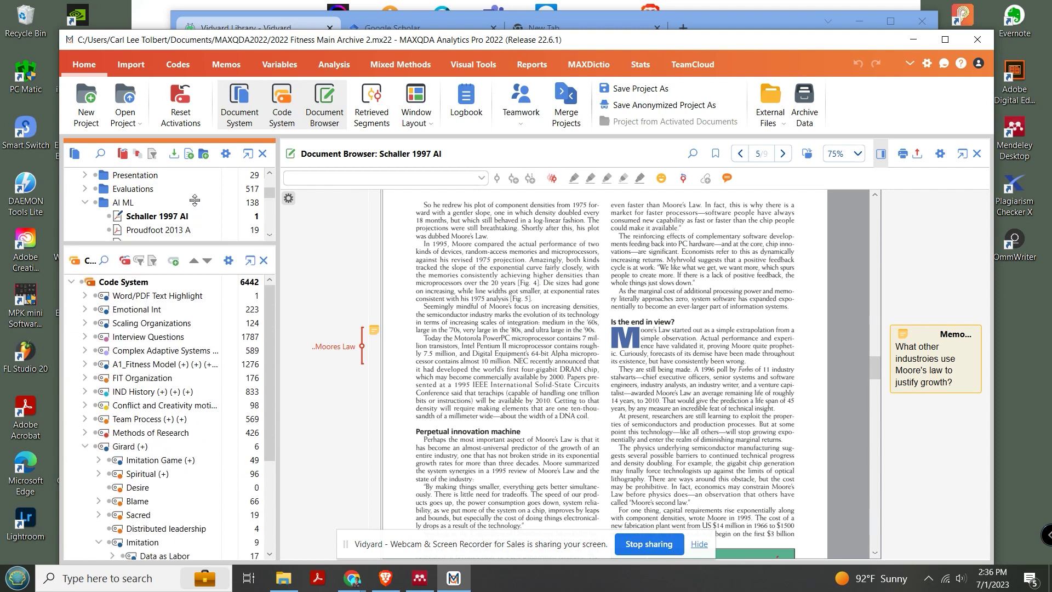
scroll(171, 343, down, 1)
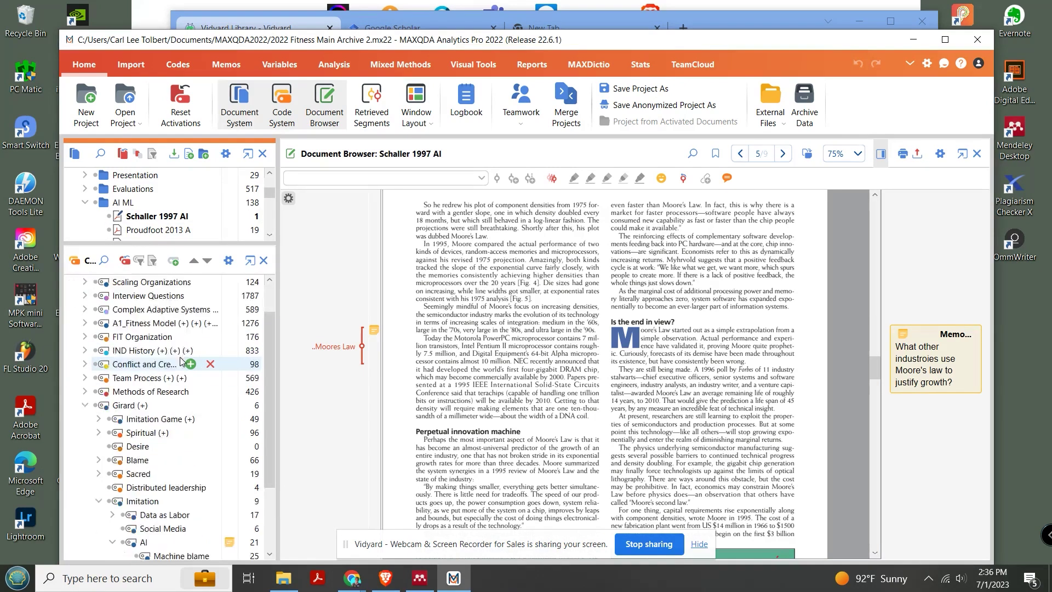
scroll(183, 359, up, 1)
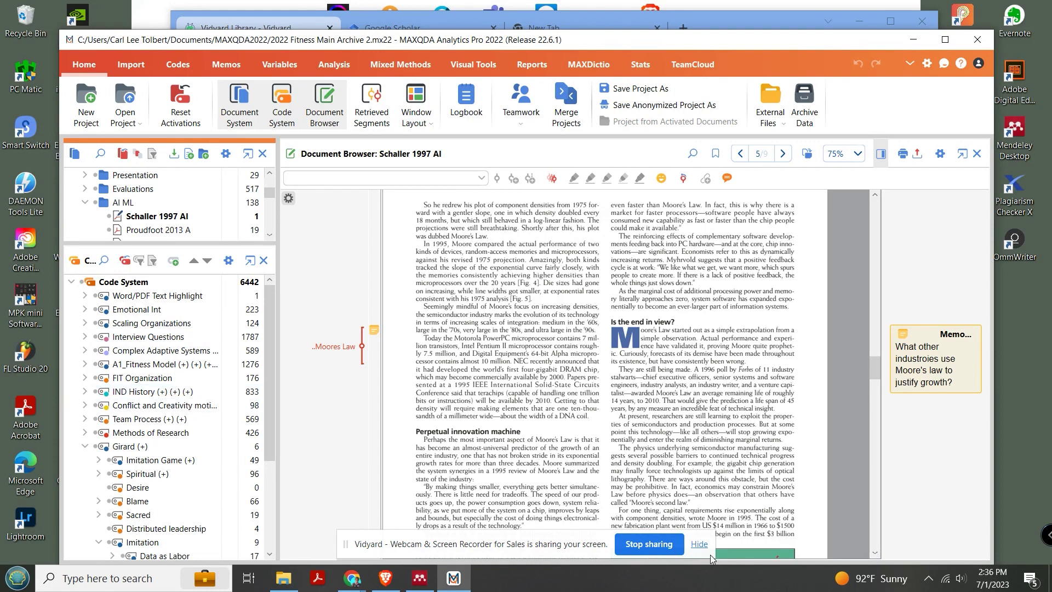
click(699, 544)
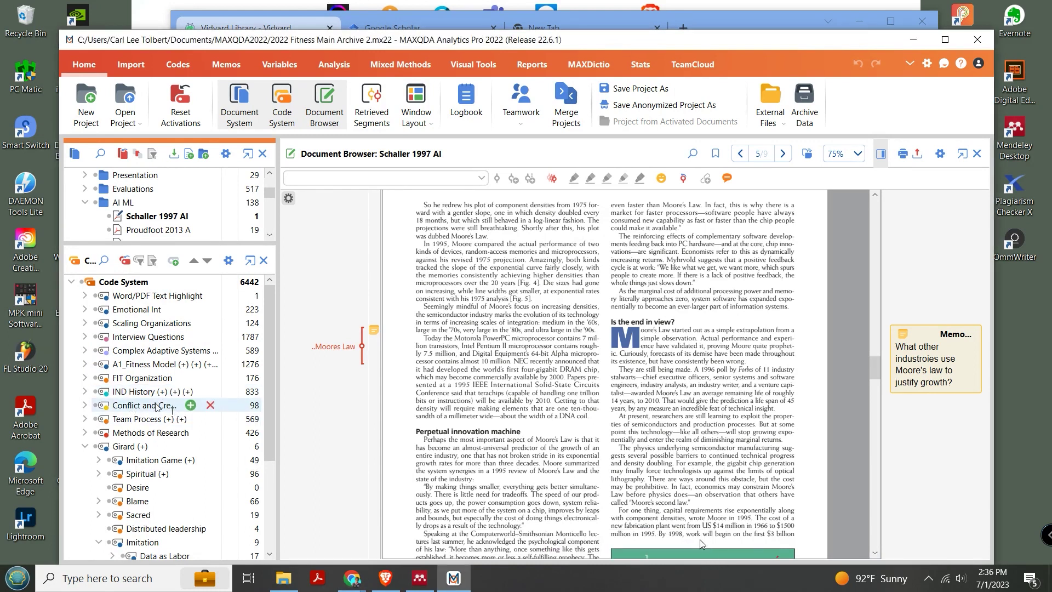
scroll(159, 406, down, 4)
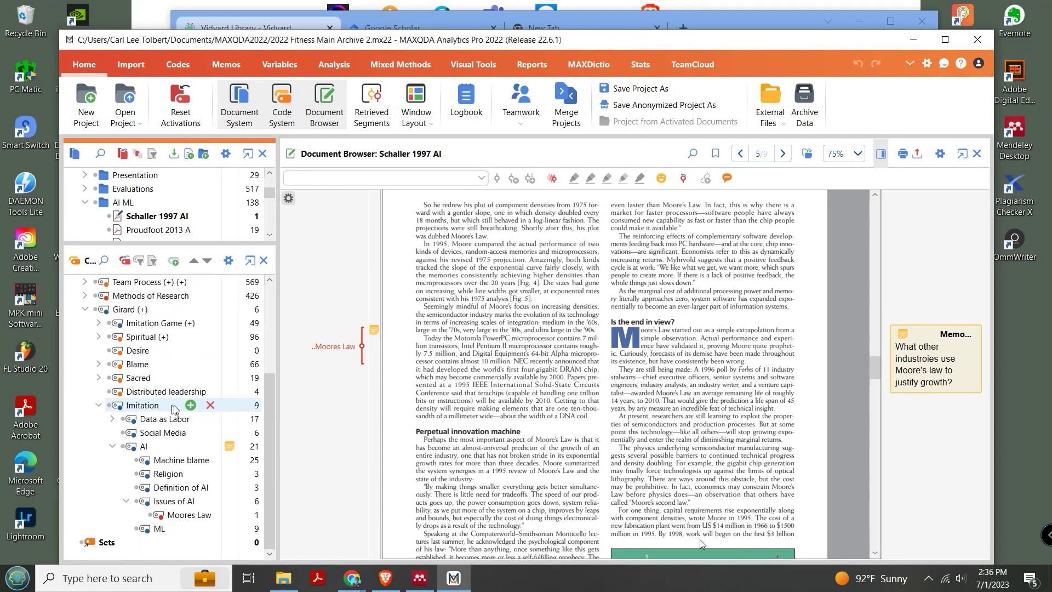
Switch to Chrome and search Google Scholar for "moore's law".
drag(682, 41, 672, 77)
click(745, 23)
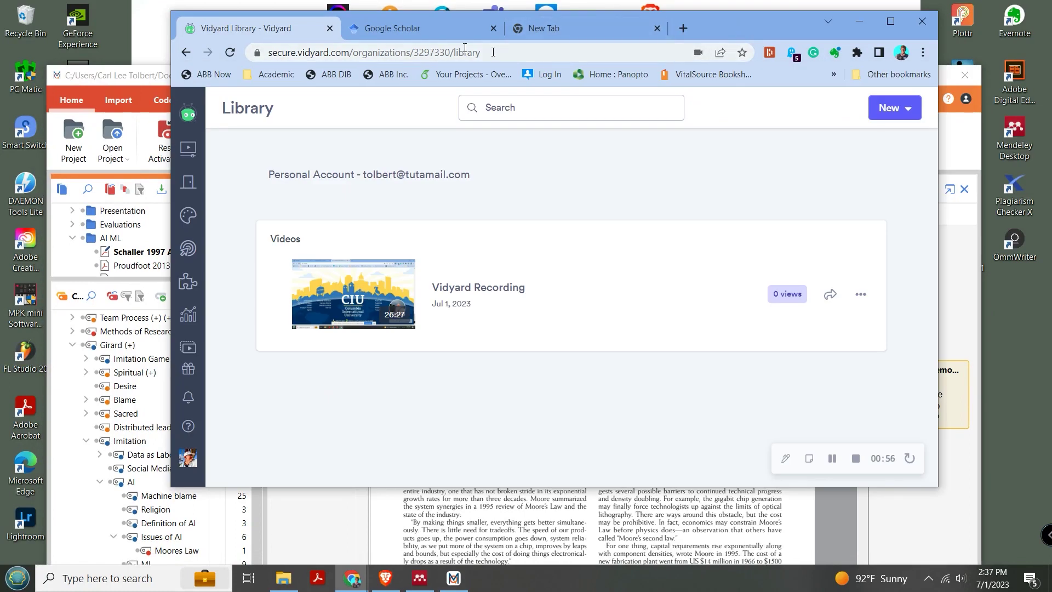
click(445, 33)
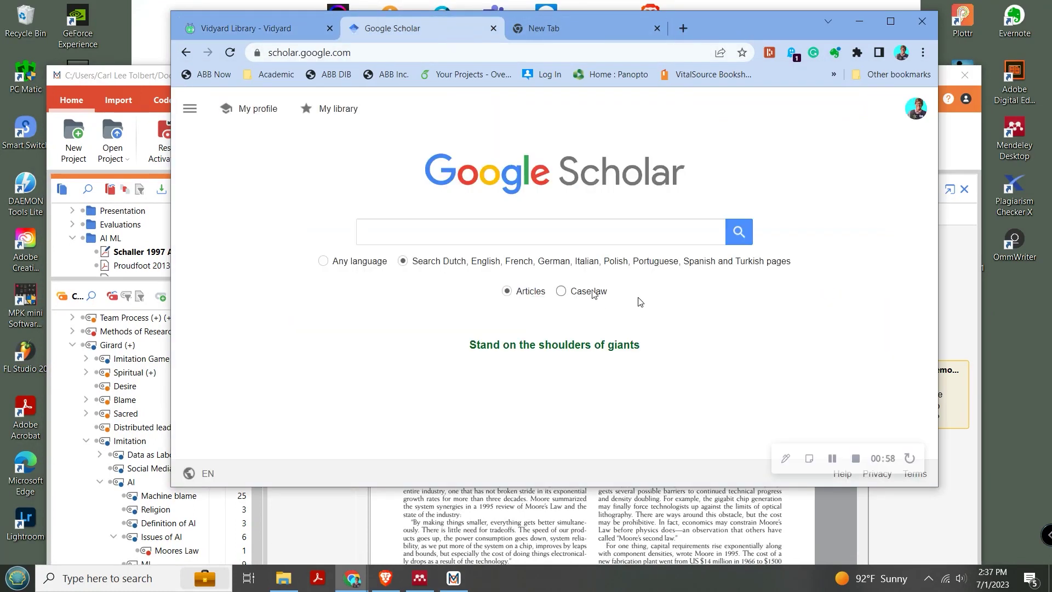
click(475, 235)
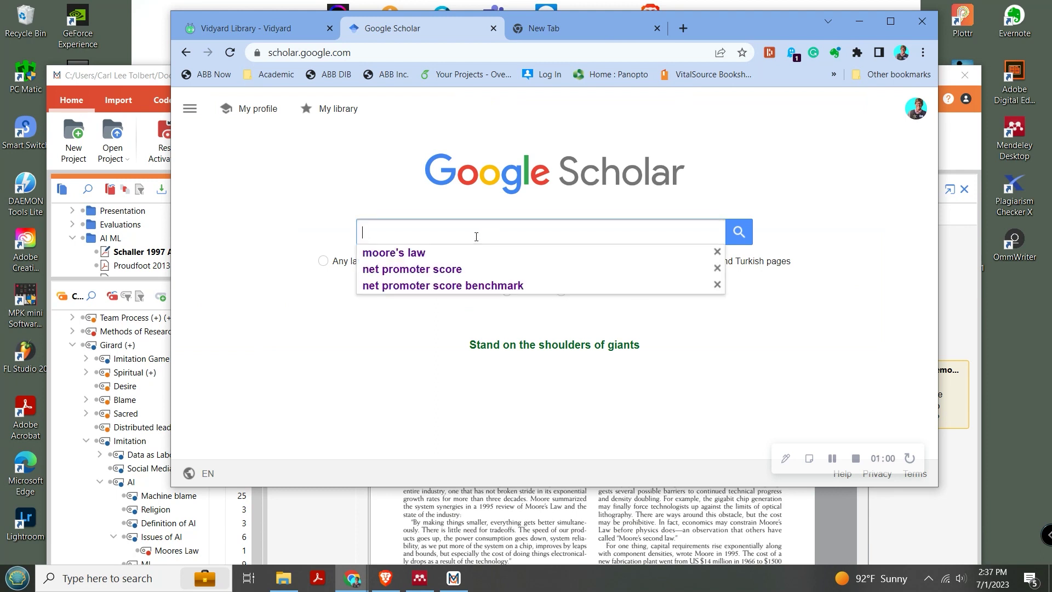
click(452, 257)
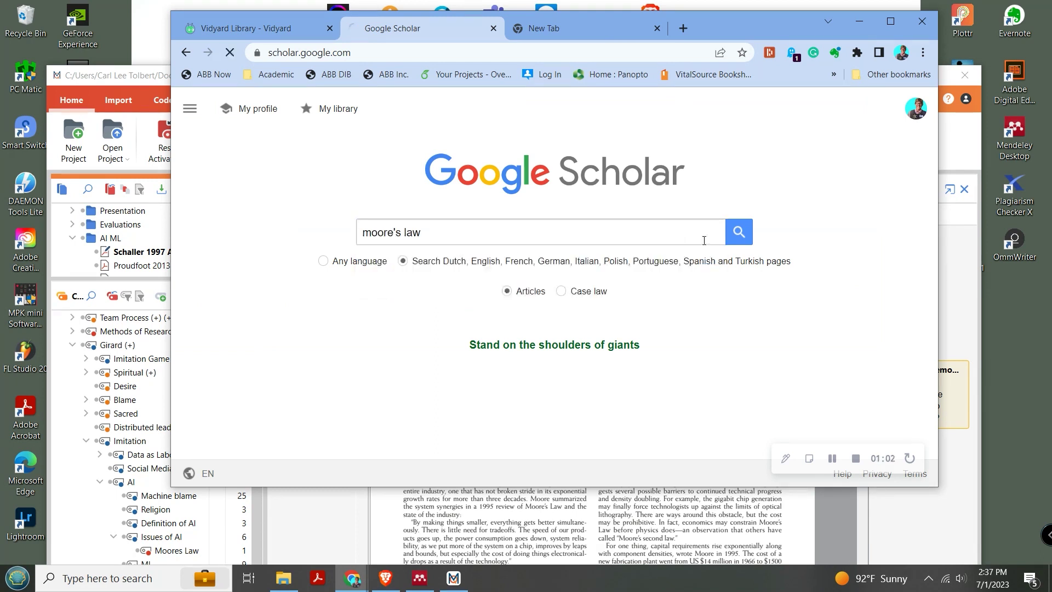
click(735, 241)
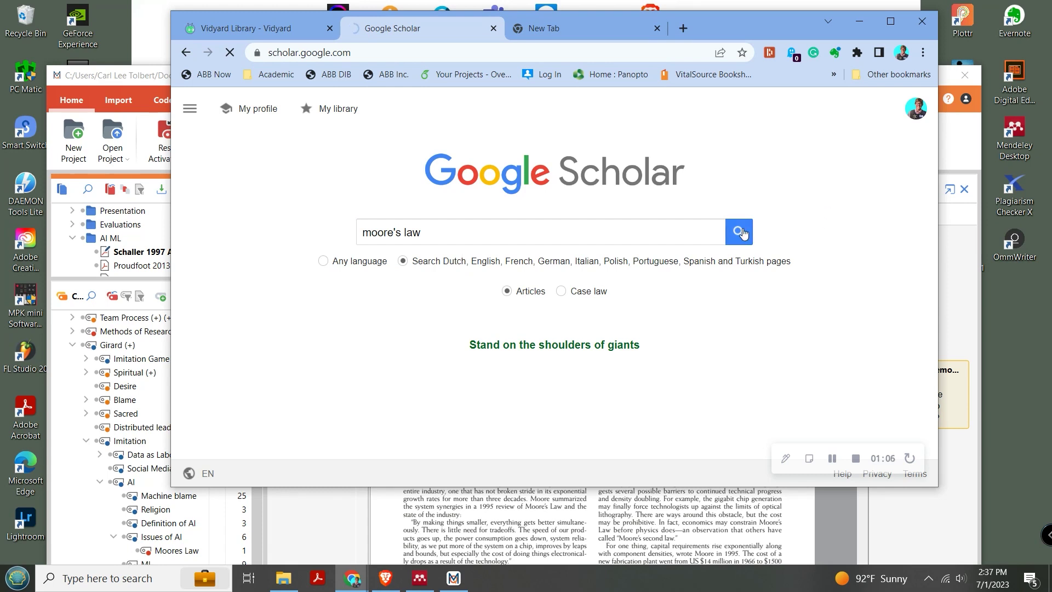
click(453, 234)
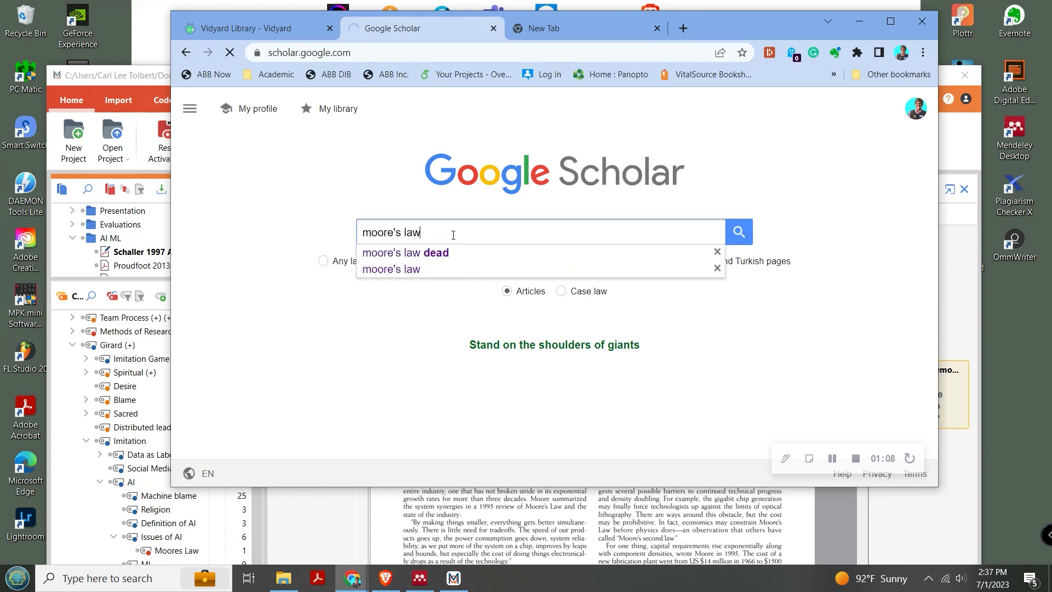
click(421, 270)
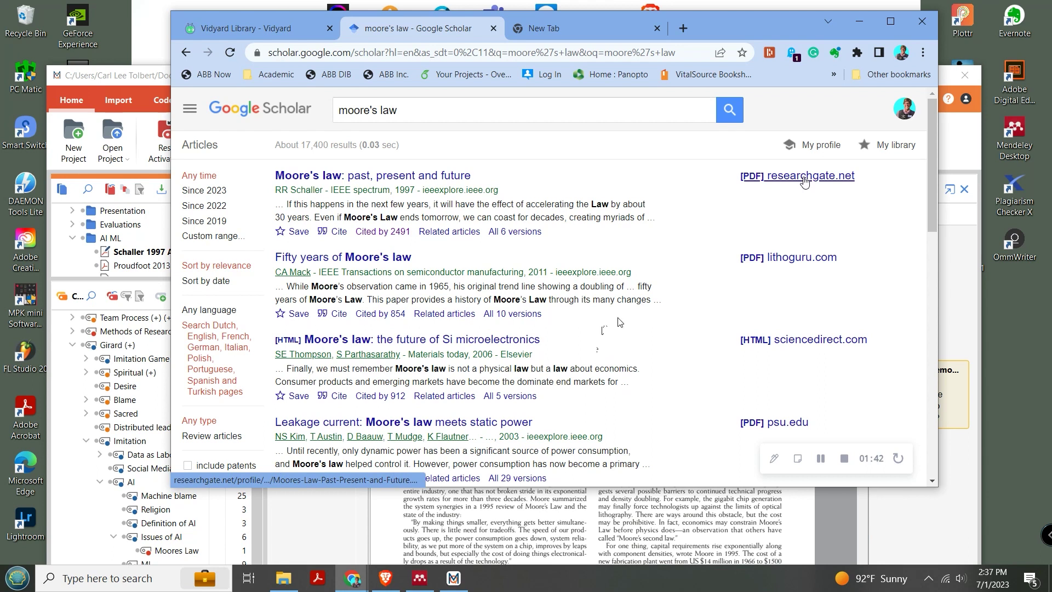
Save the researchgate.net PDF of "Moore's law: past, present and future" to Downloads as Moores_law_past_present_and_future and close its tab.
click(804, 181)
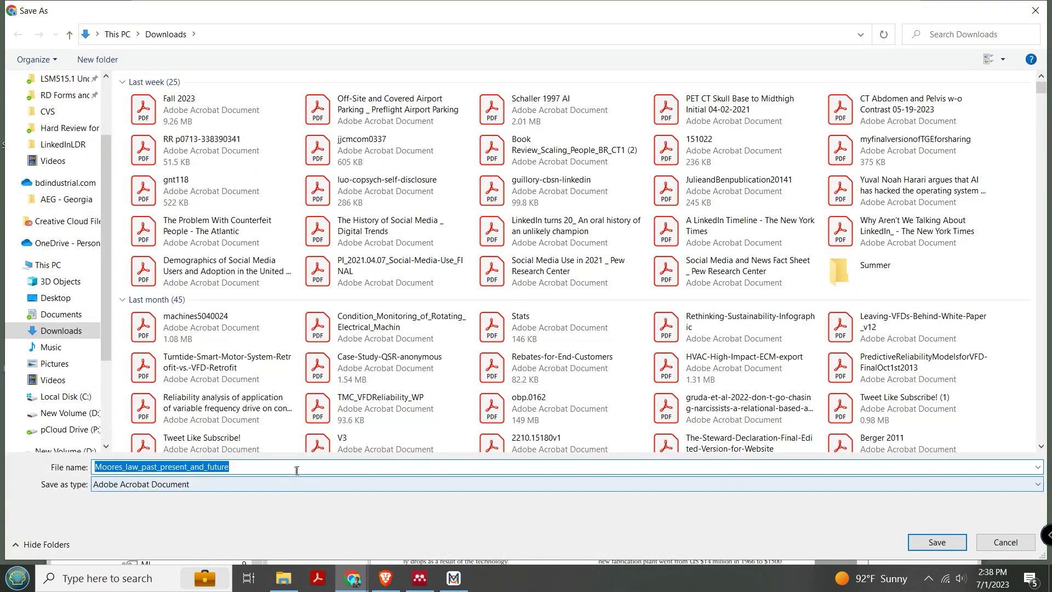
click(935, 543)
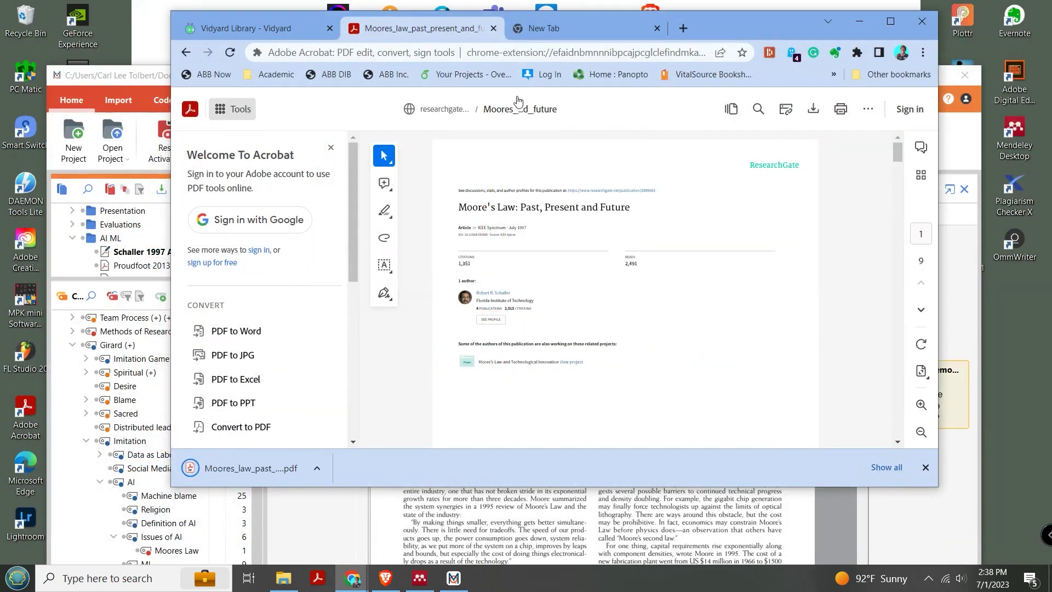
click(493, 29)
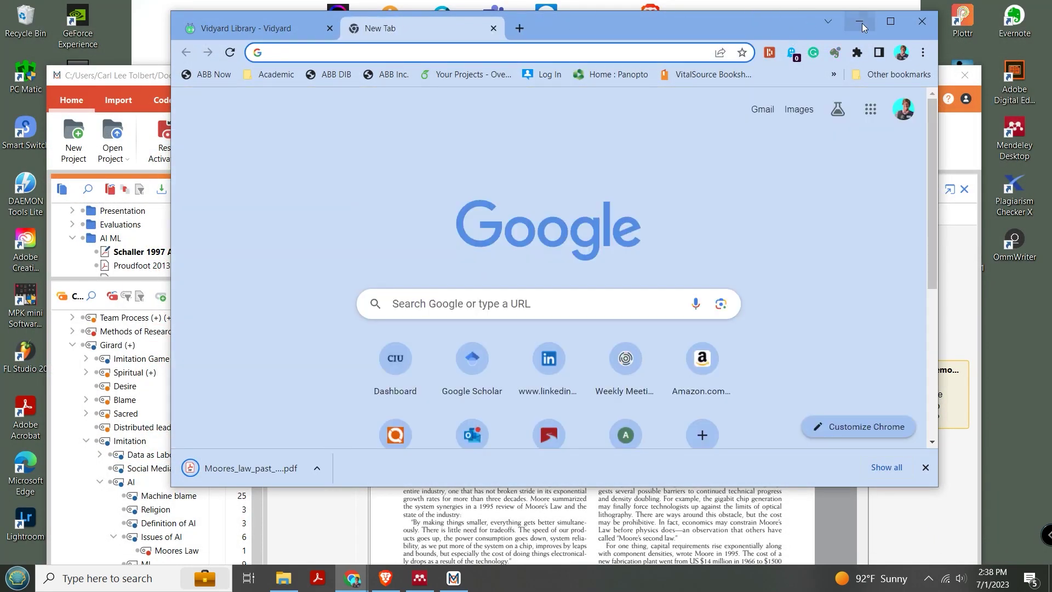
drag(794, 18, 893, 18)
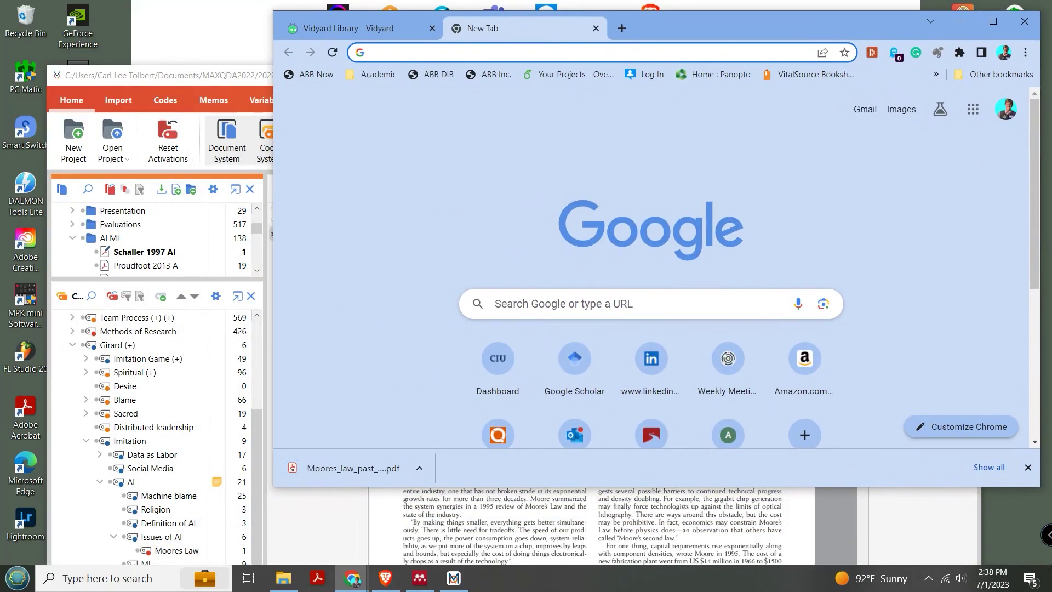
Open the Downloads folder in File Explorer and preview Schaller 1997 AI, placing the window beside the MAXQDA document list.
click(283, 578)
drag(347, 148, 516, 76)
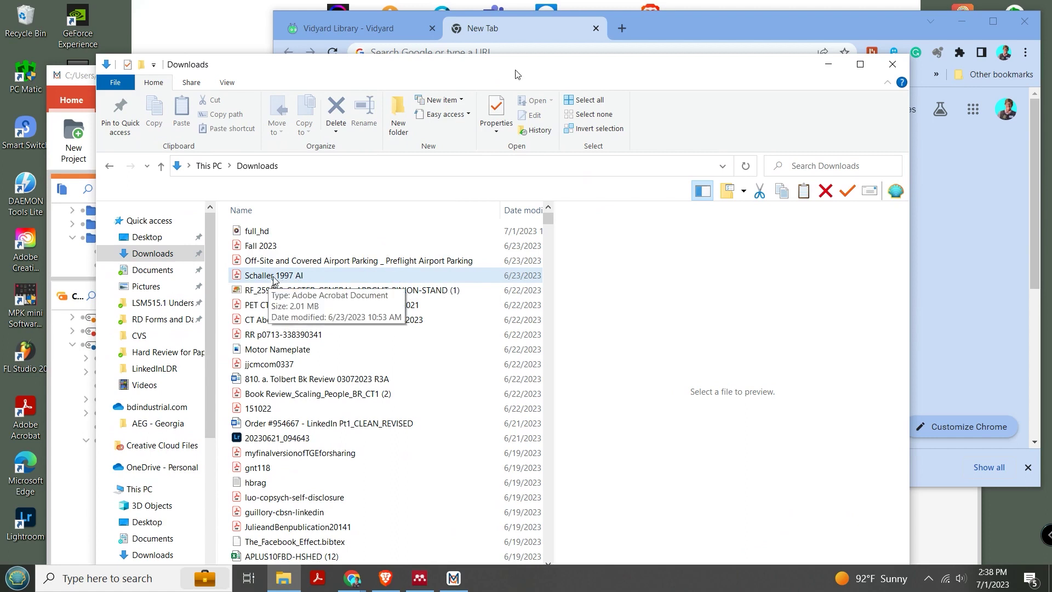
click(329, 277)
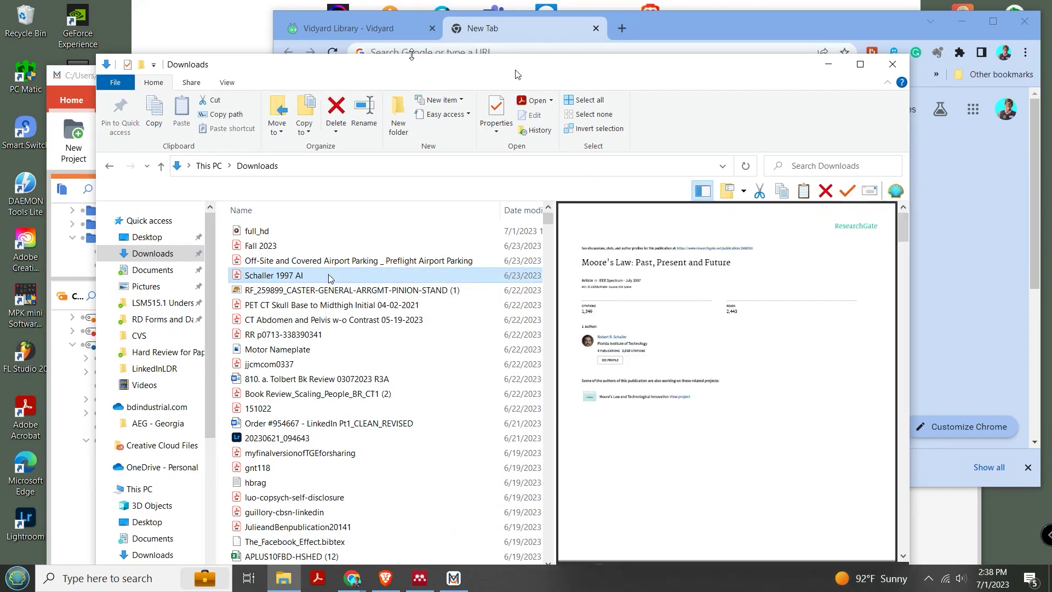
drag(444, 66, 693, 43)
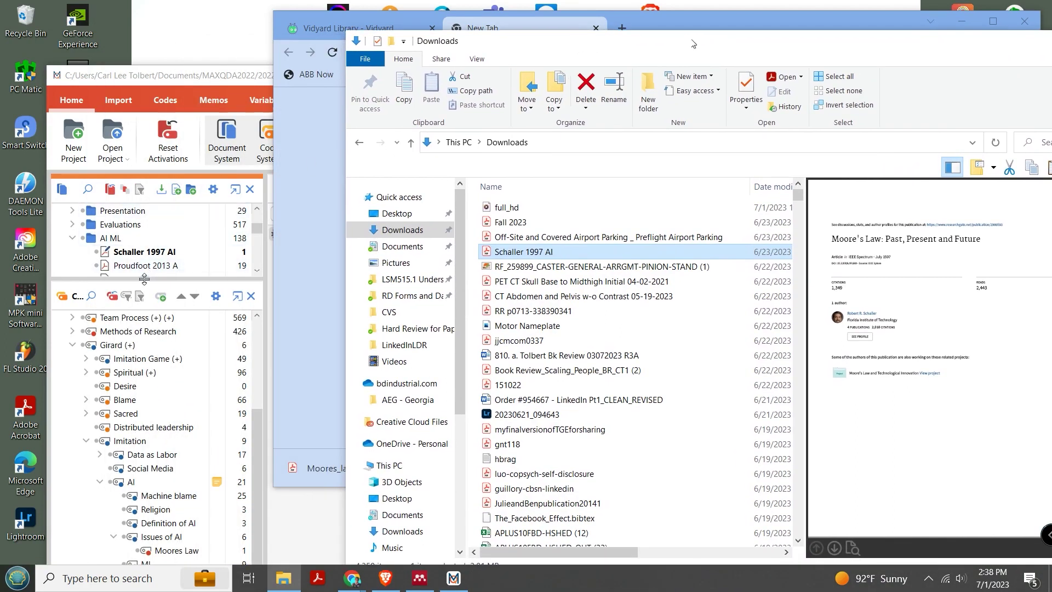
Enlarge the MAXQDA document list to show more of the AI ML folder, and put the Downloads window away.
click(162, 279)
drag(162, 279, 162, 382)
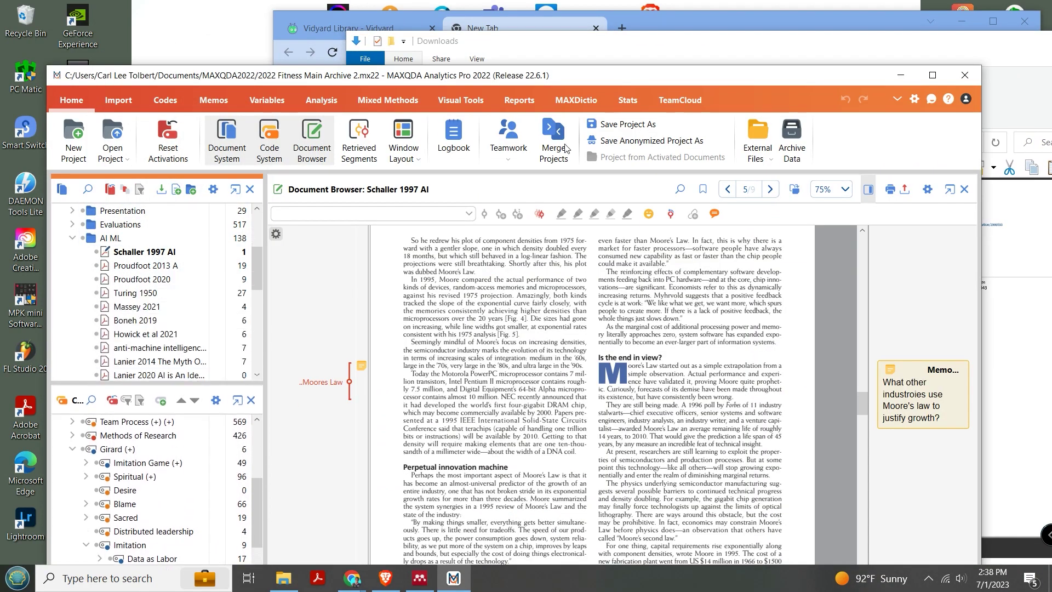
click(677, 47)
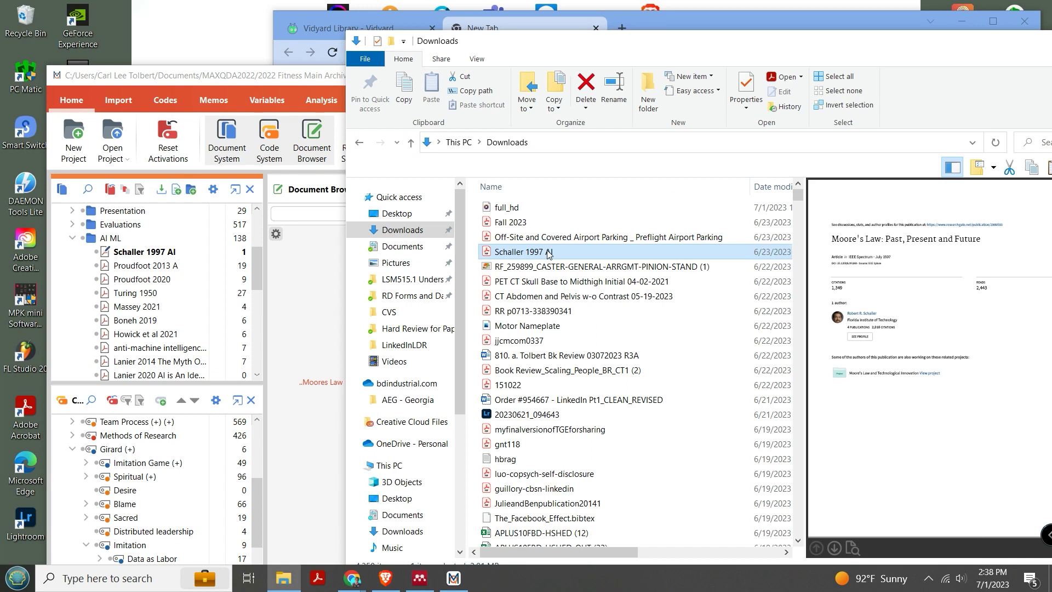
drag(549, 254, 832, 52)
click(833, 53)
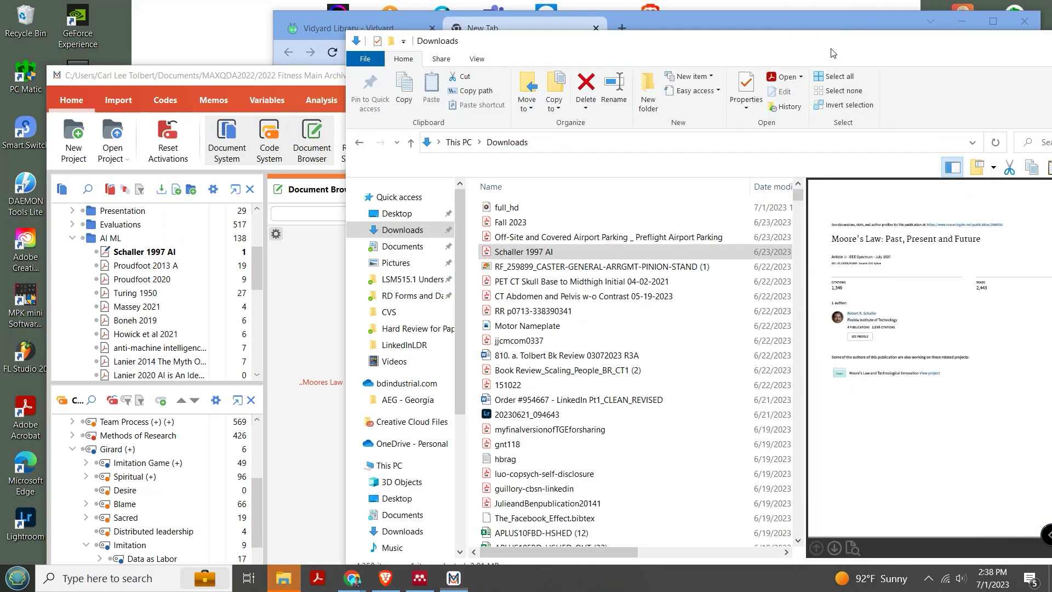
drag(918, 55, 666, 70)
click(1012, 364)
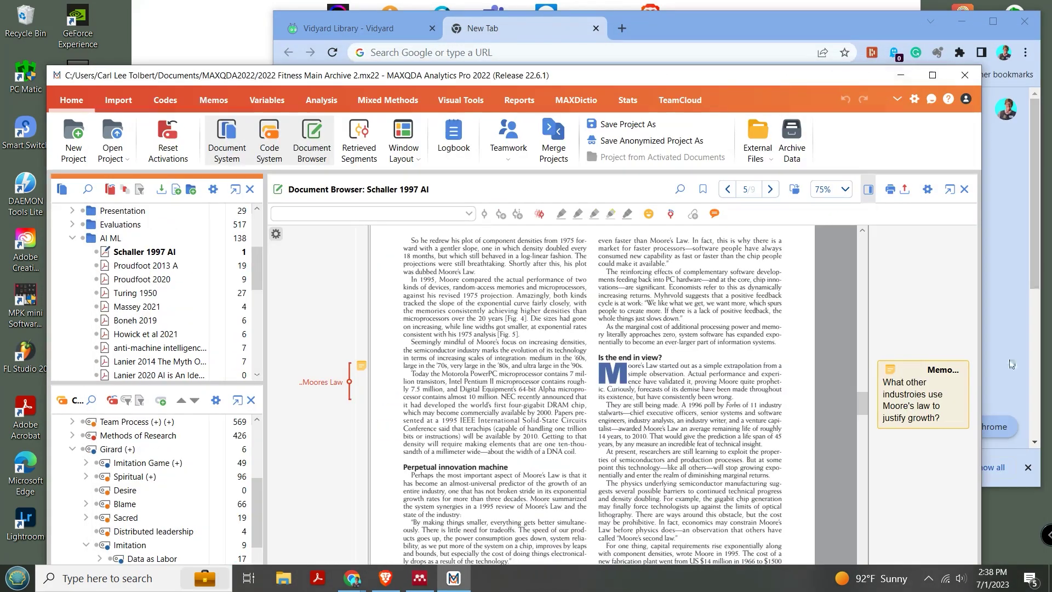
Select the Schaller 1997 AI document in the AI ML folder and go to its first page.
click(133, 253)
scroll(501, 399, up, 15)
scroll(500, 399, up, 6)
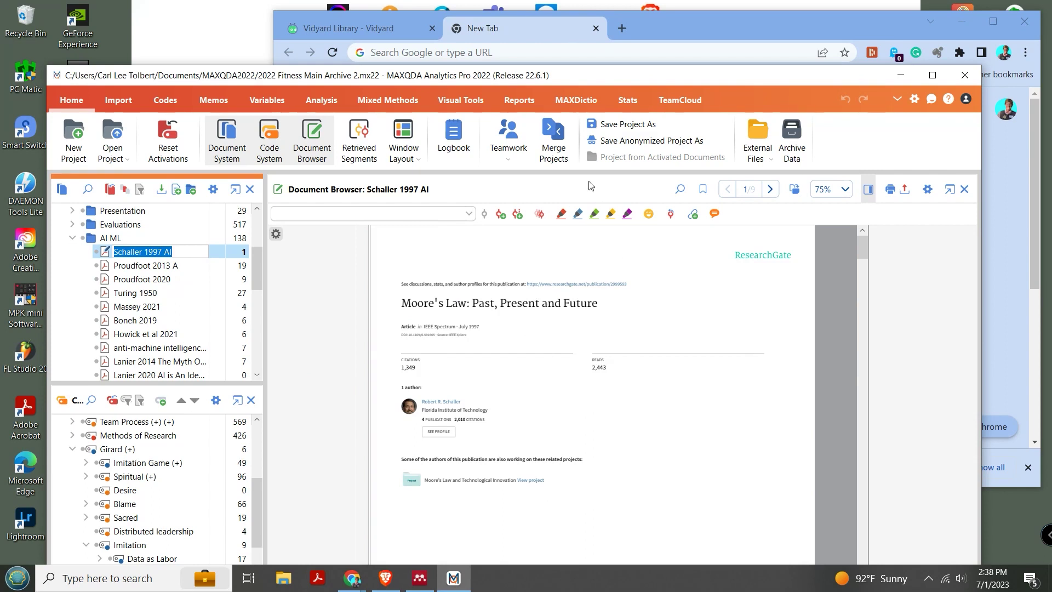
drag(605, 79, 551, 19)
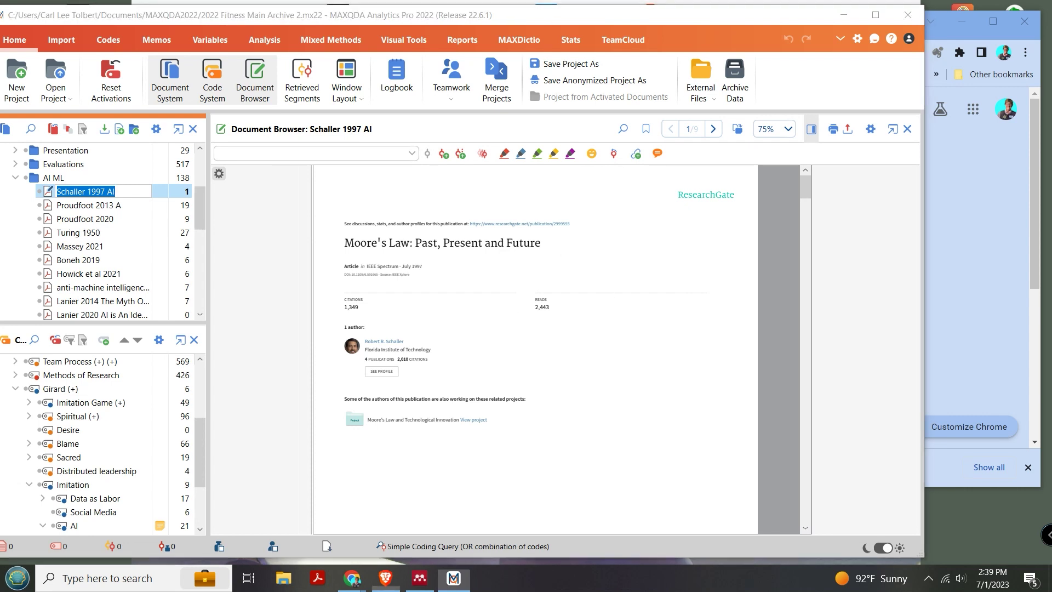
Switch to Brave, add the first "Moore's law: past, present, and future" search result to the Mendeley library, and close the browser.
click(385, 578)
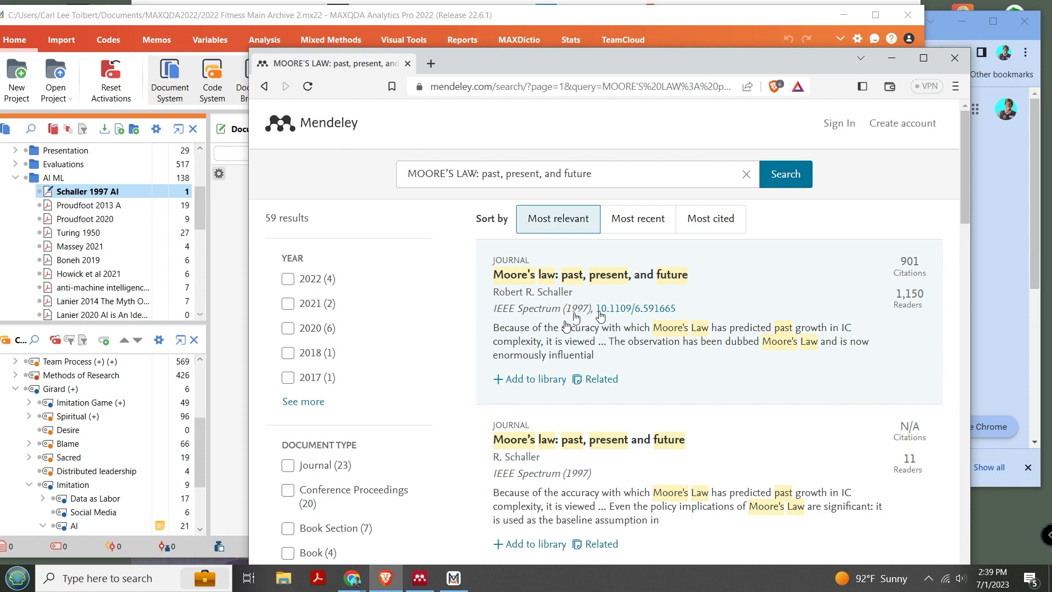
click(539, 379)
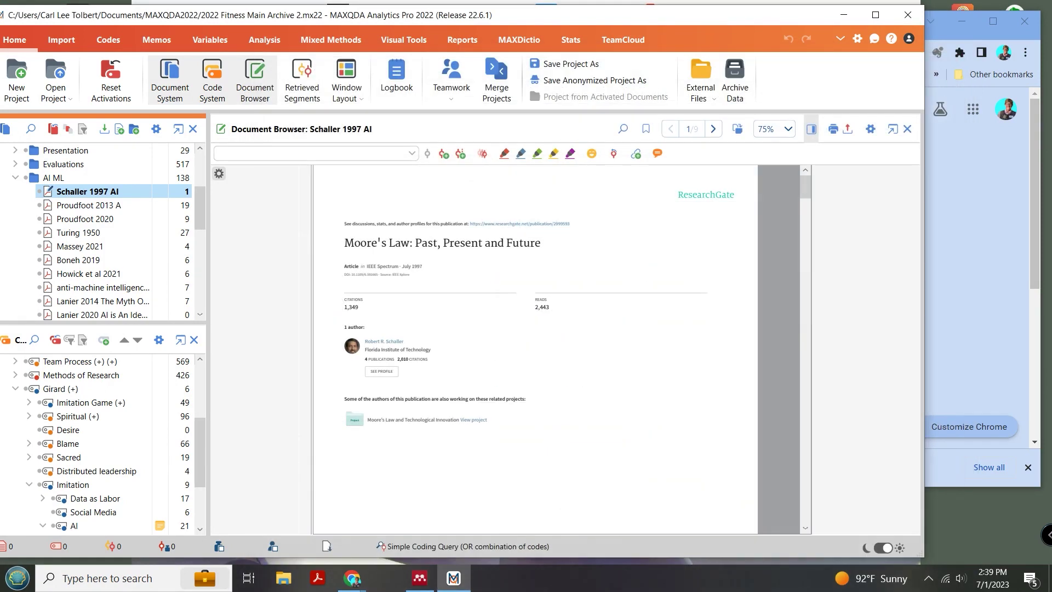
click(955, 58)
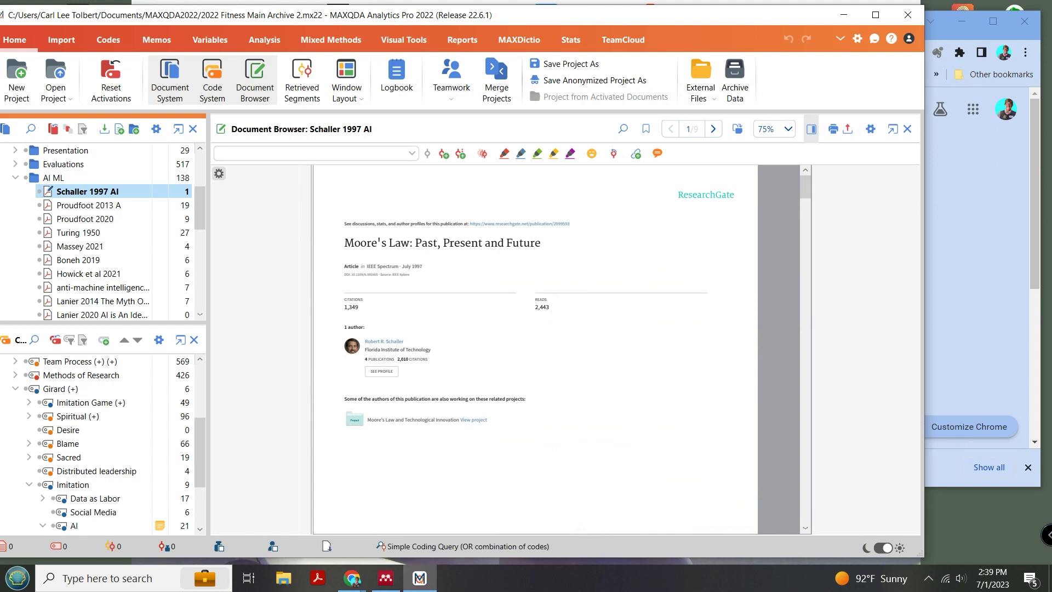
Sync the library in Mendeley Desktop and sort all documents by the date they were added.
drag(1030, 122, 132, 37)
click(256, 83)
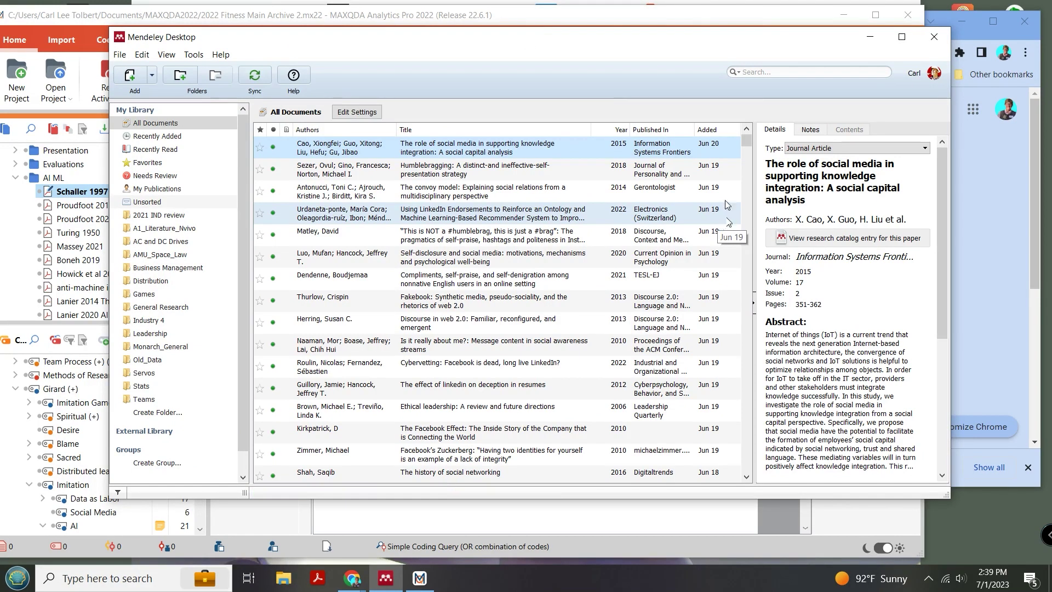
click(715, 130)
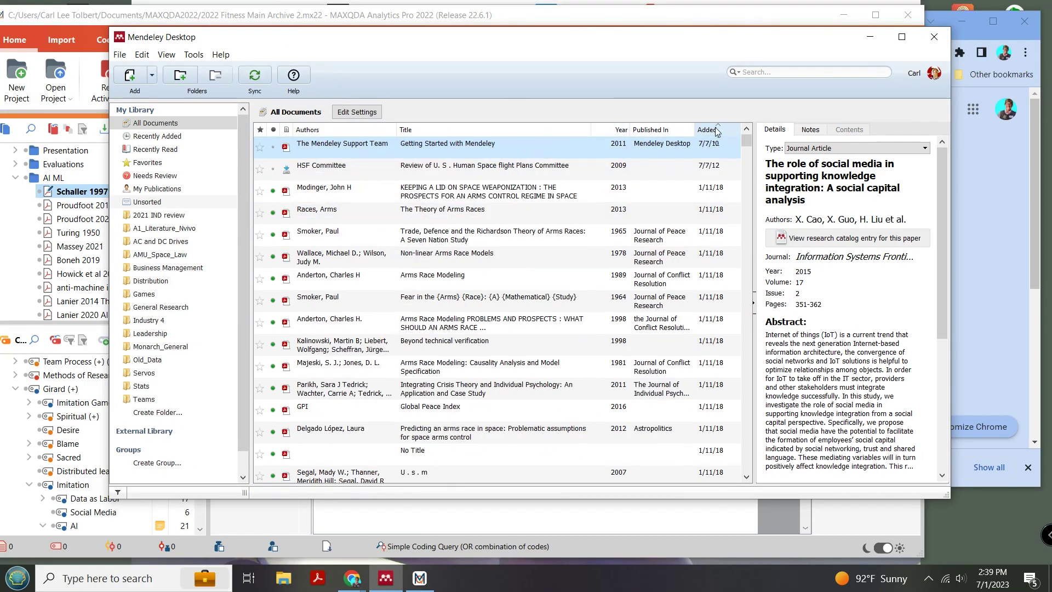
List the most recently added documents first and select the "Moore's law: past, present, and future" entry.
click(715, 130)
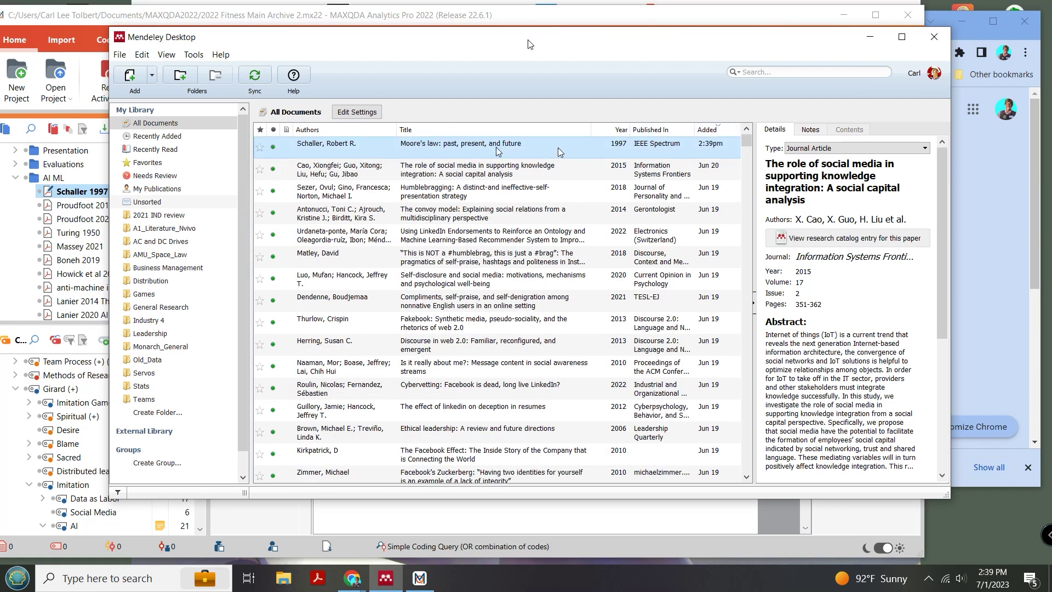
click(507, 171)
click(504, 149)
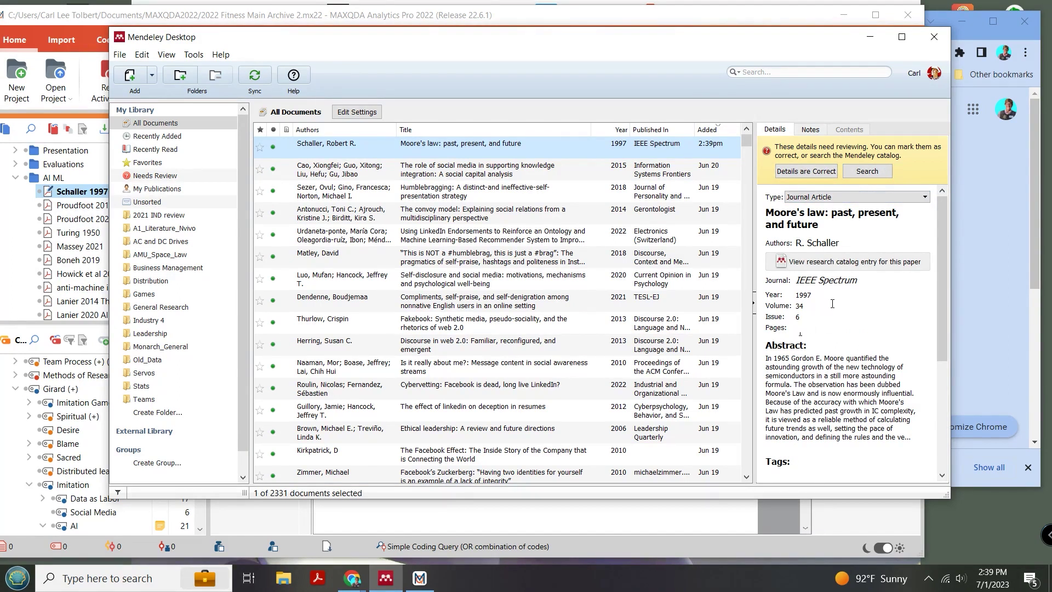
Search the Mendeley catalog for the selected entry's details, mark them as correct, and sync the library.
click(867, 171)
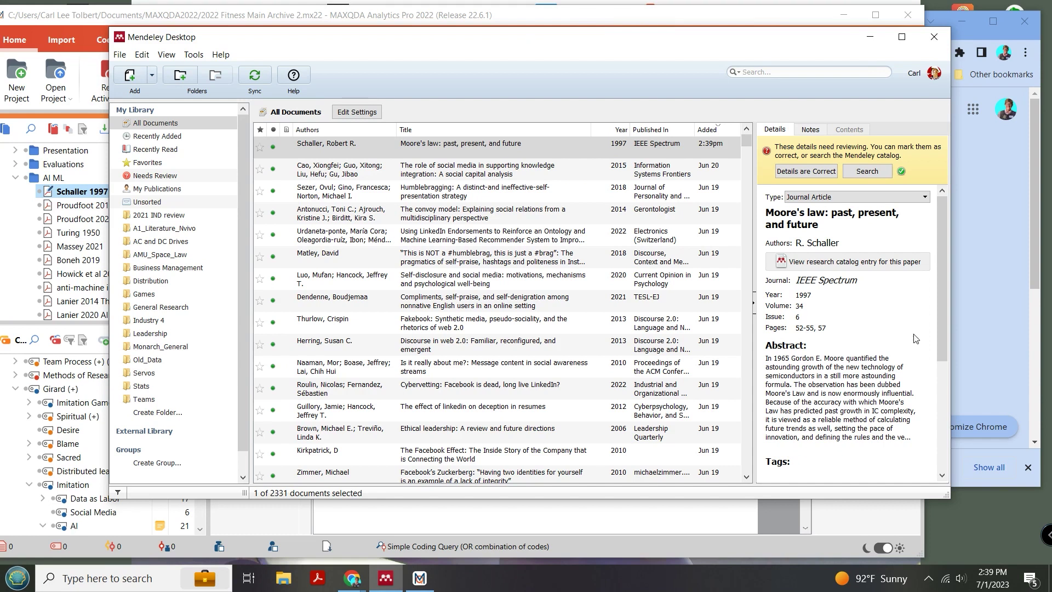
click(816, 171)
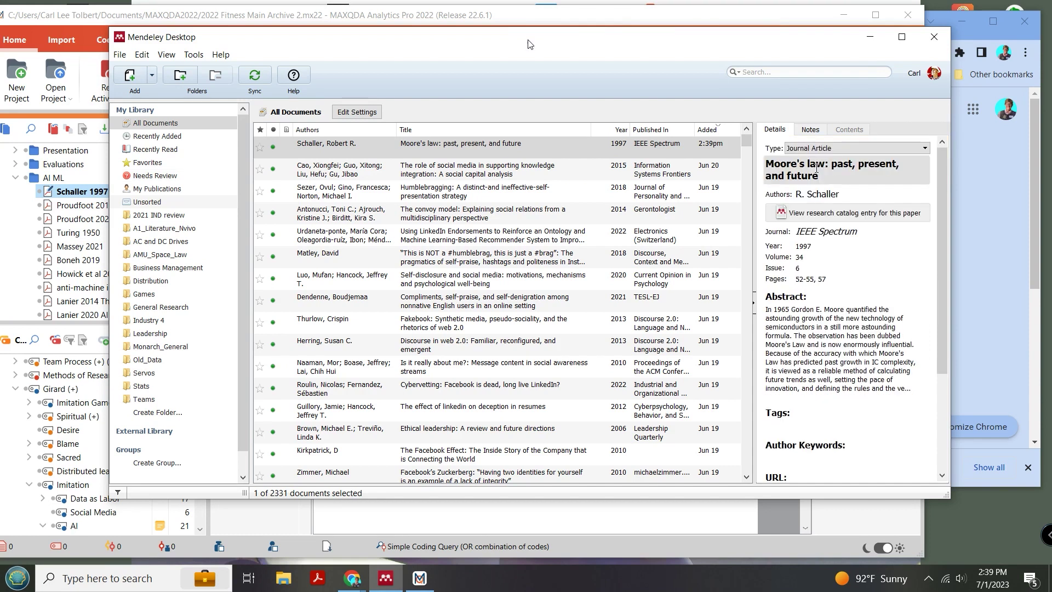
click(255, 76)
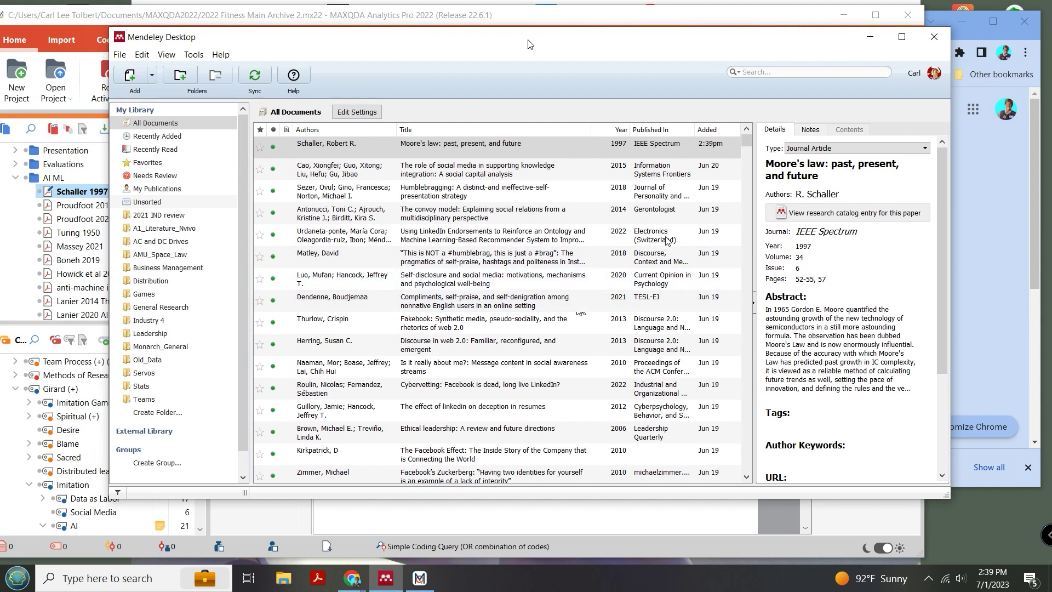
Close Mendeley Desktop and enlarge the MAXQDA code list to show all the codes under AI.
click(934, 37)
drag(560, 18, 606, 6)
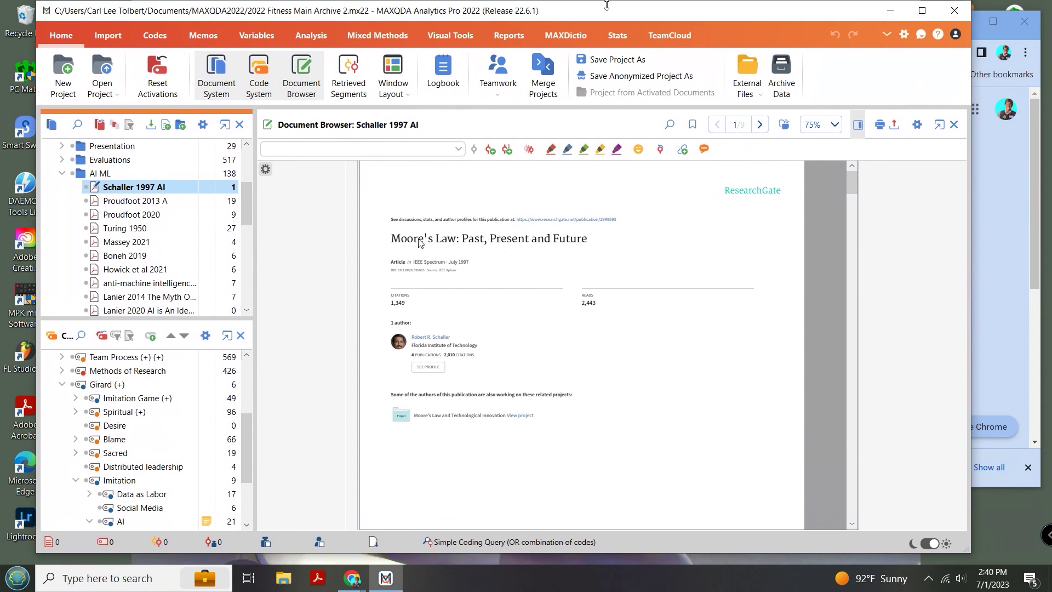
mouse_move(131, 193)
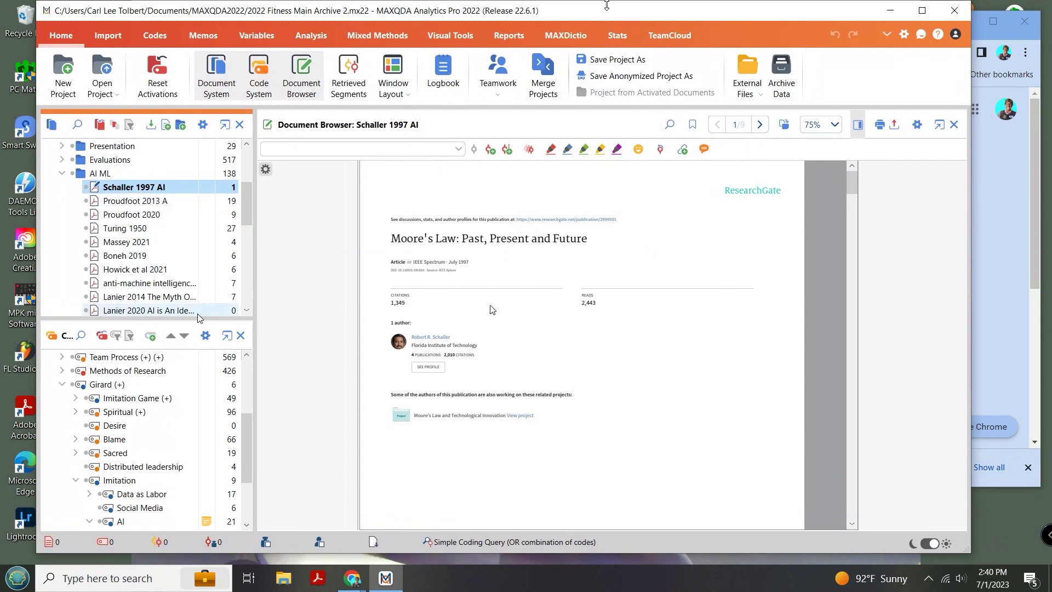
drag(168, 321, 153, 212)
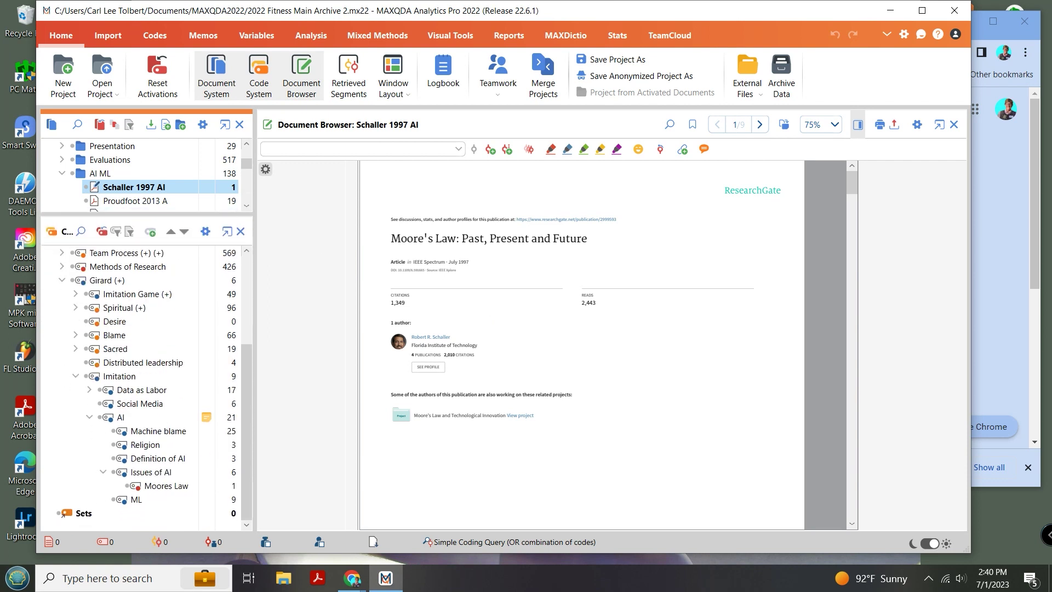
Look through the opening pages of the Schaller 1997 AI document, up to the start of the article on page 3.
mouse_move(155, 501)
scroll(541, 341, down, 3)
scroll(541, 340, down, 12)
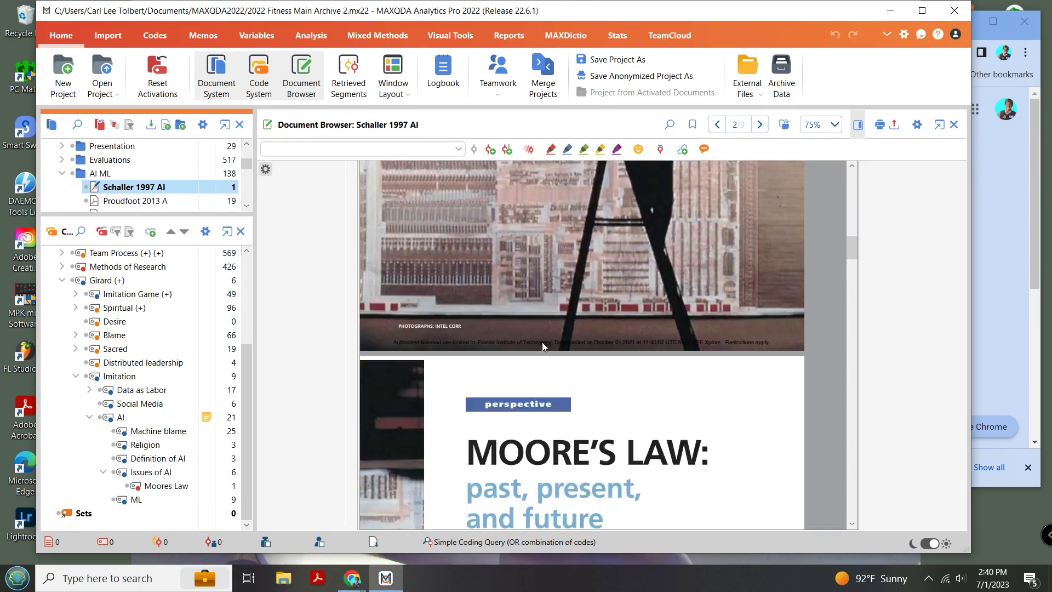
scroll(542, 348, down, 3)
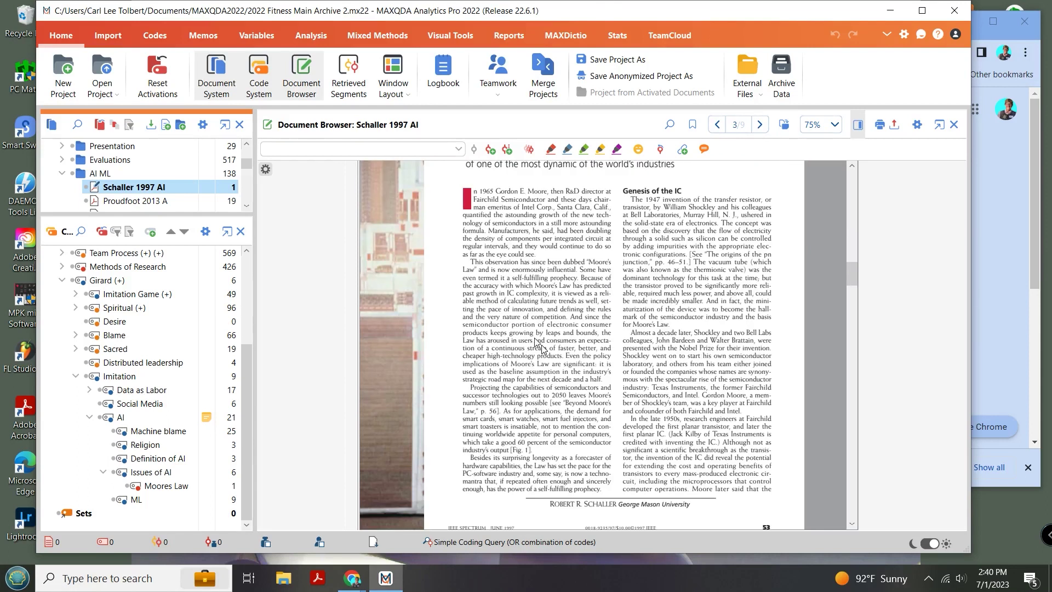
scroll(542, 349, down, 7)
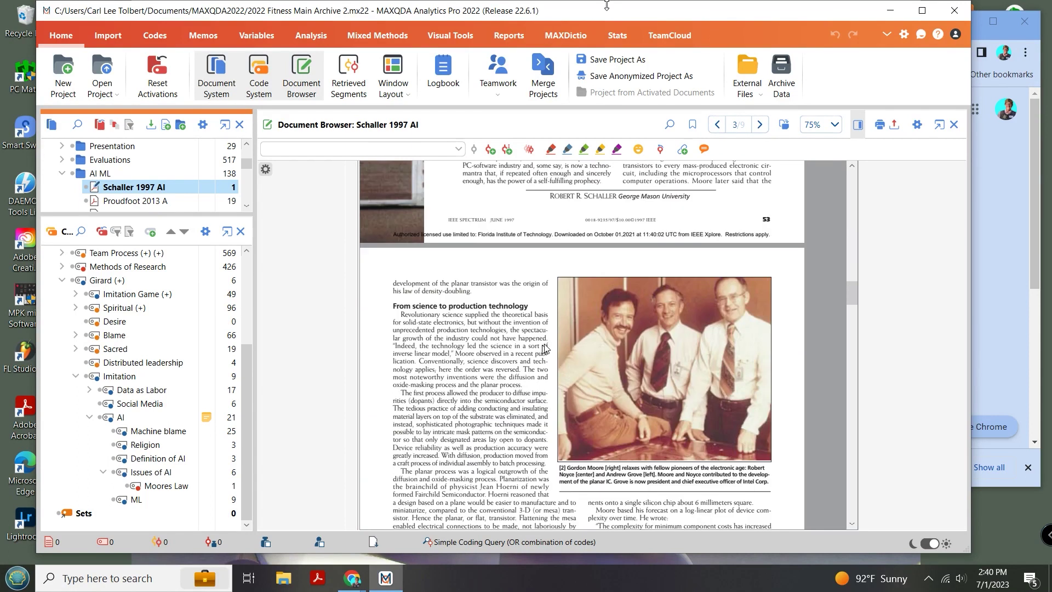
scroll(549, 349, up, 7)
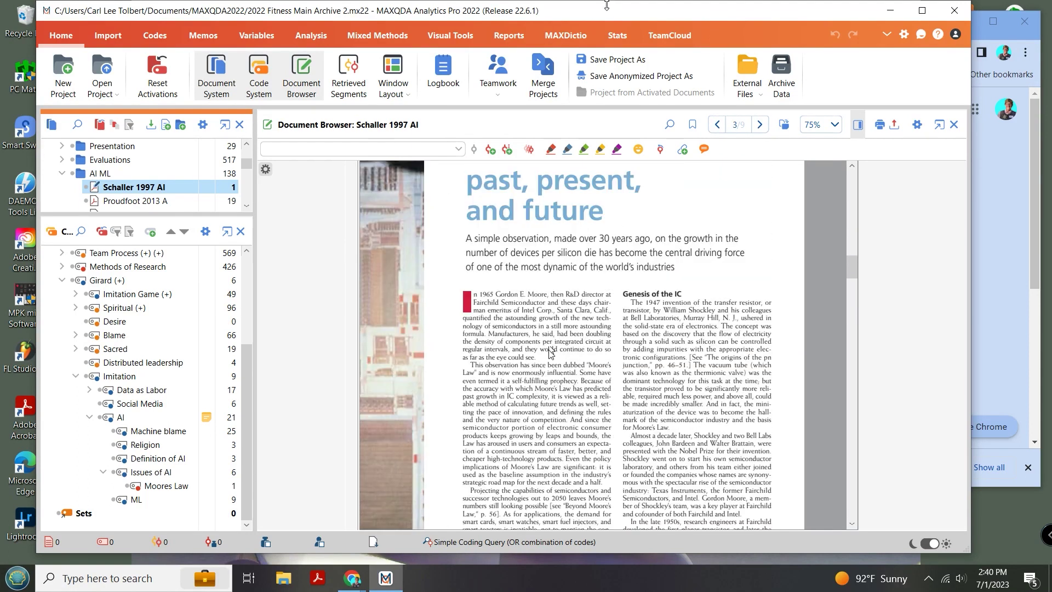
scroll(571, 380, down, 2)
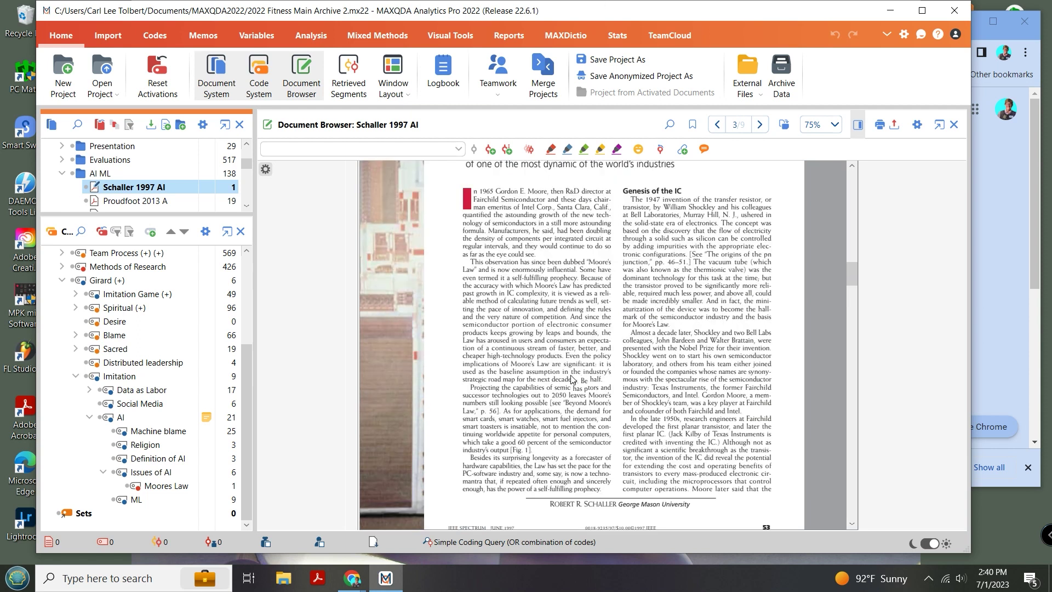
scroll(571, 378, up, 2)
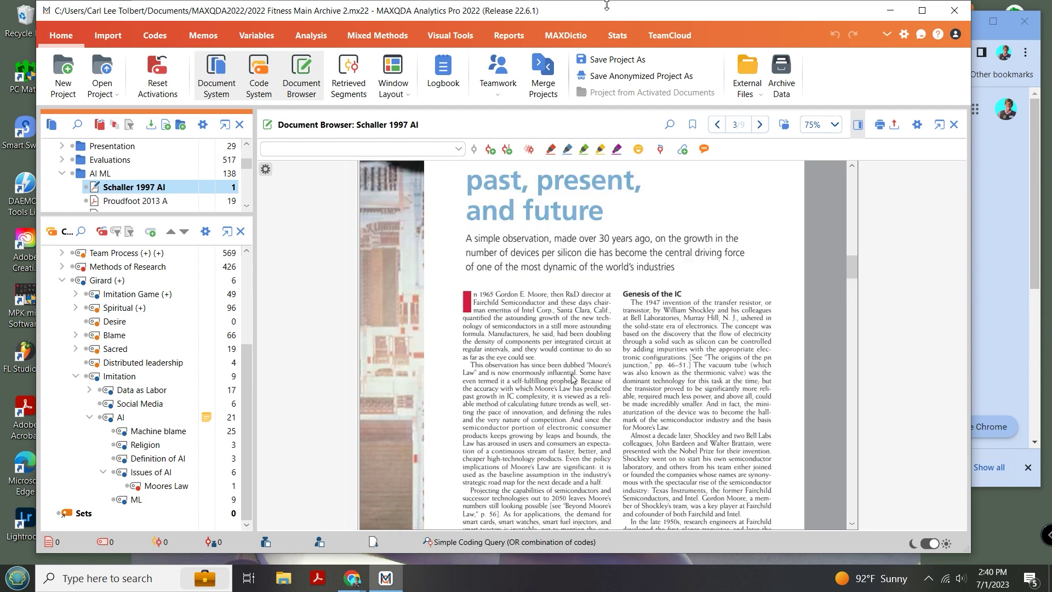
Create a subcode named "Alternative Uses" under the Moores Law code.
click(148, 486)
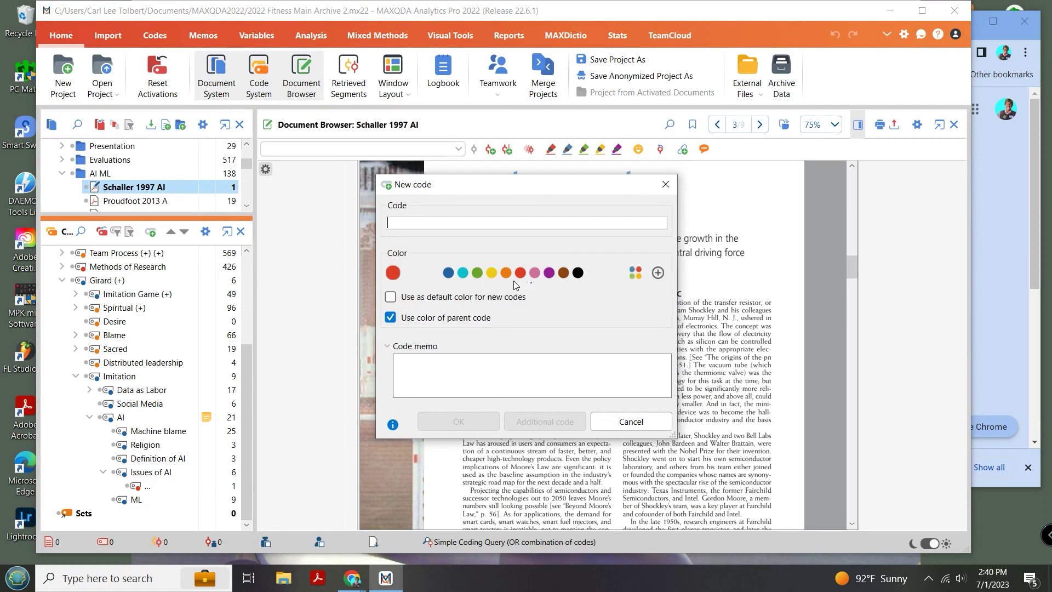
text(Alternative Uses)
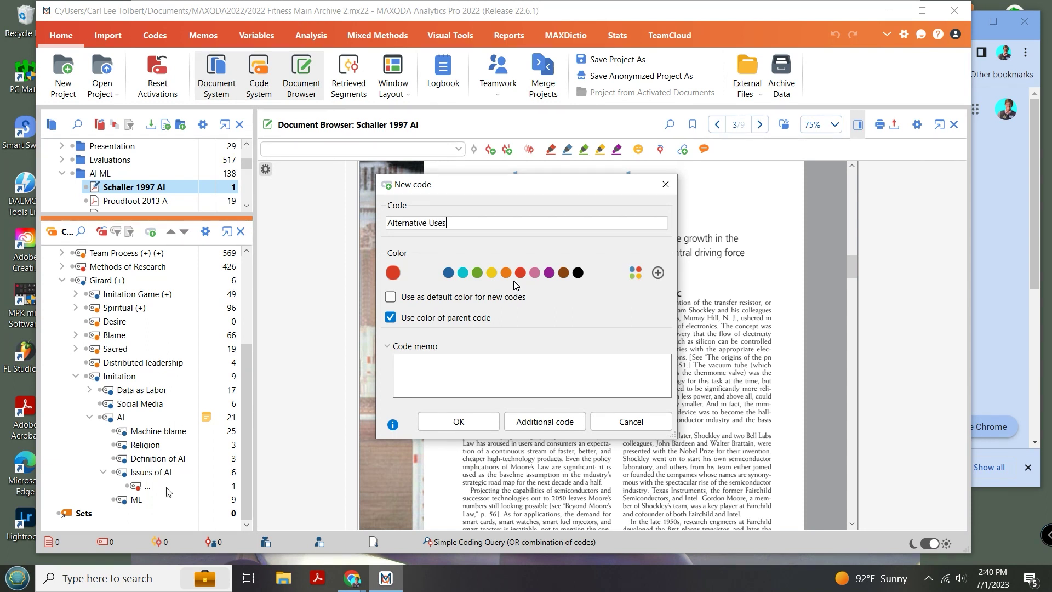
click(490, 422)
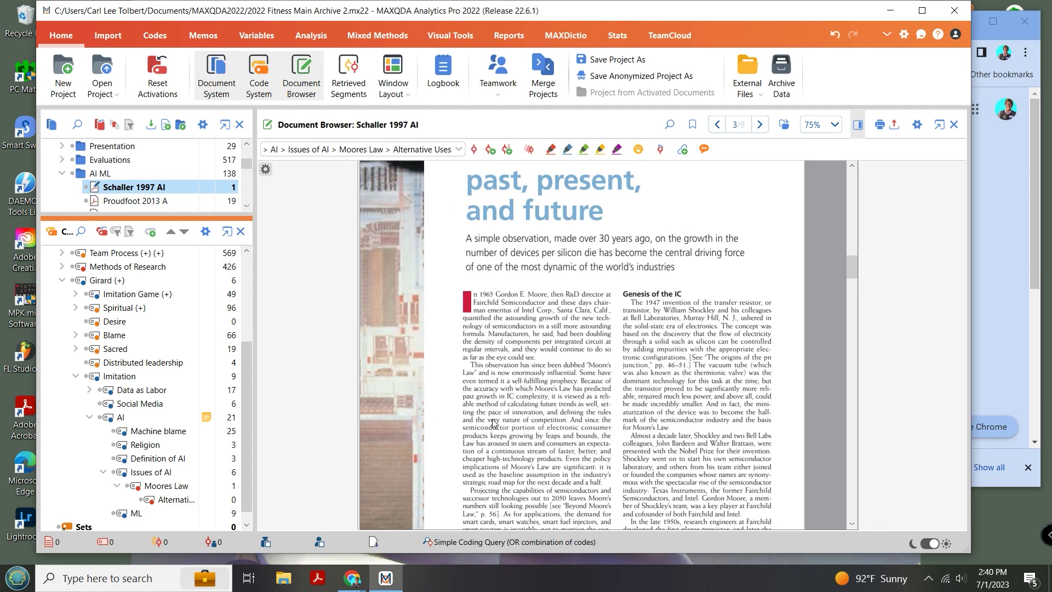
In the page 5 memo beside the Moores Law coding, change the question to "What other applications use Moore's law to justify growth?".
scroll(620, 384, down, 10)
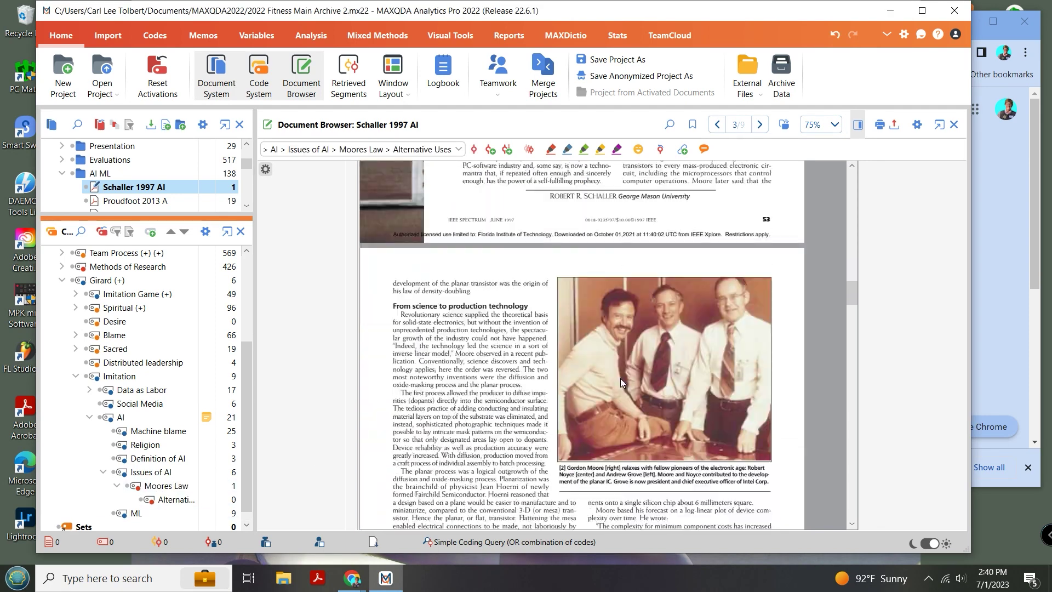
scroll(617, 386, down, 3)
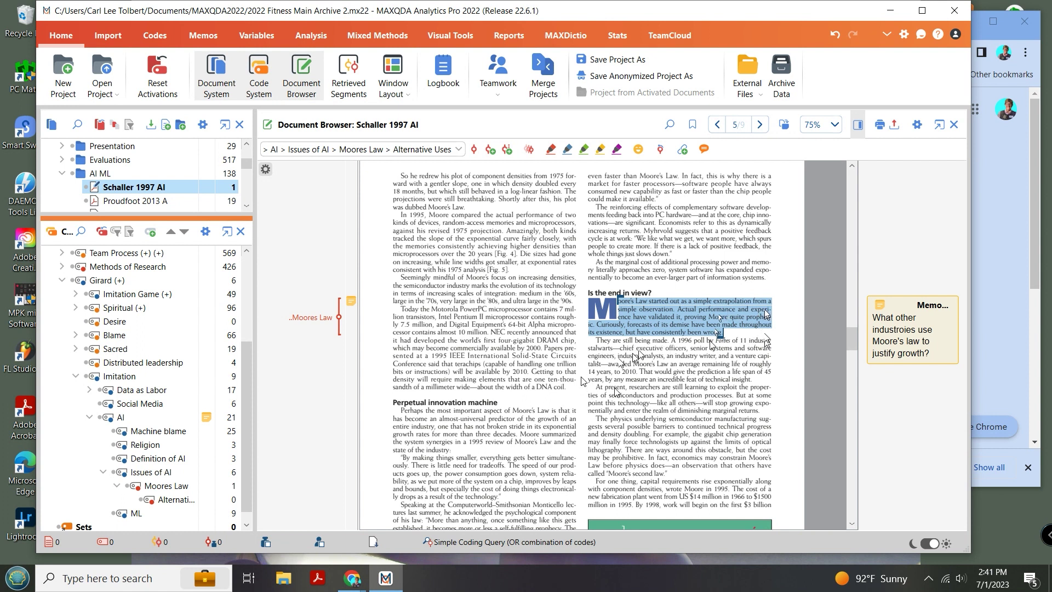
scroll(575, 377, down, 3)
scroll(574, 377, up, 3)
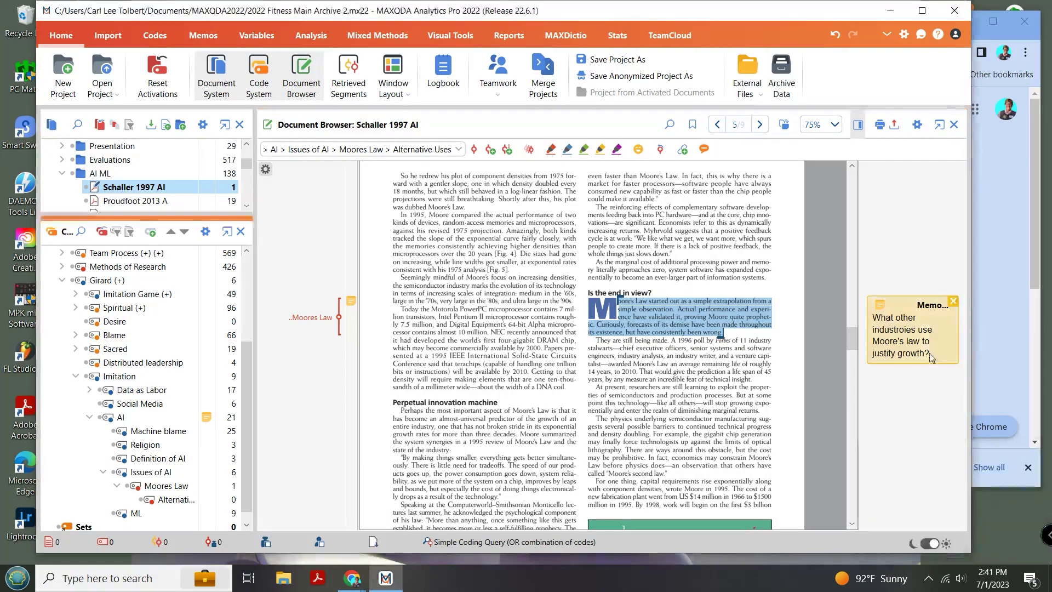
double_click(351, 301)
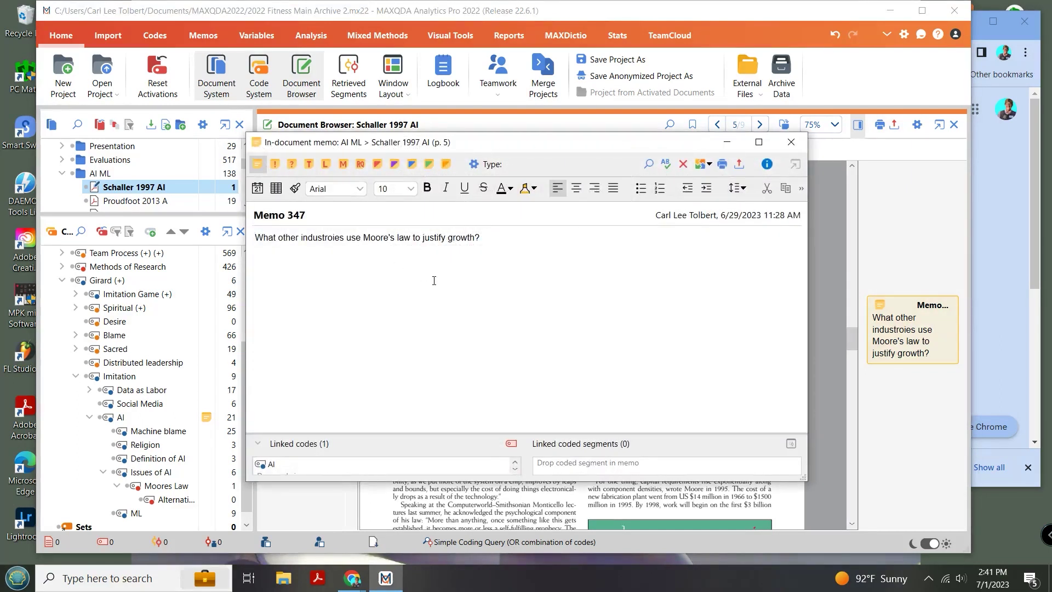
drag(339, 239, 345, 240)
key(BackSpace)
key(BackSpace)
key(BackSpace)
key(BackSpace)
key(BackSpace)
key(BackSpace)
key(BackSpace)
key(BackSpace)
key(BackSpace)
key(BackSpace)
key(BackSpace)
text(applica)
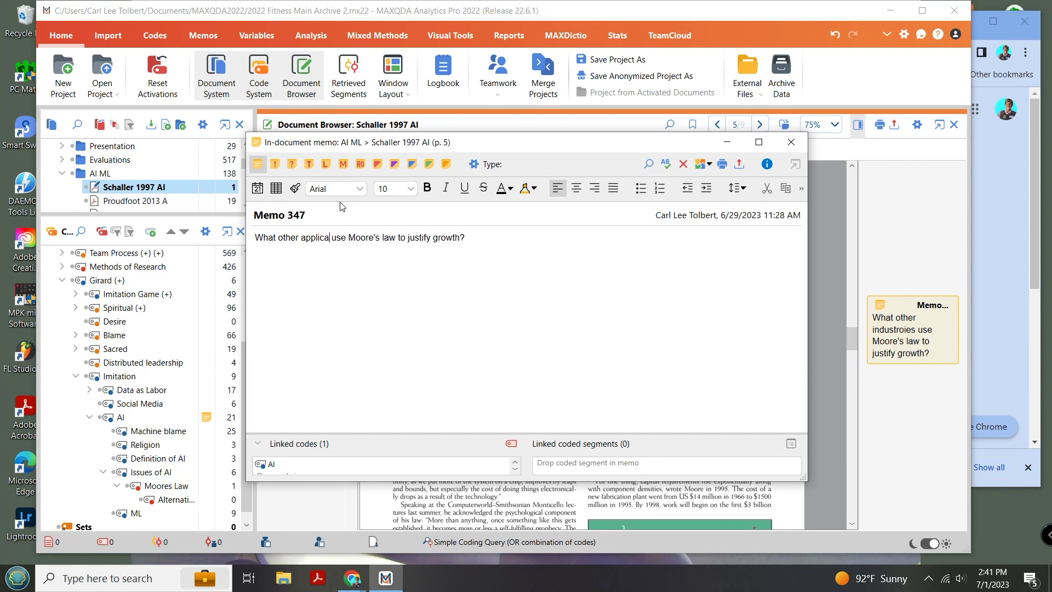
text(tions)
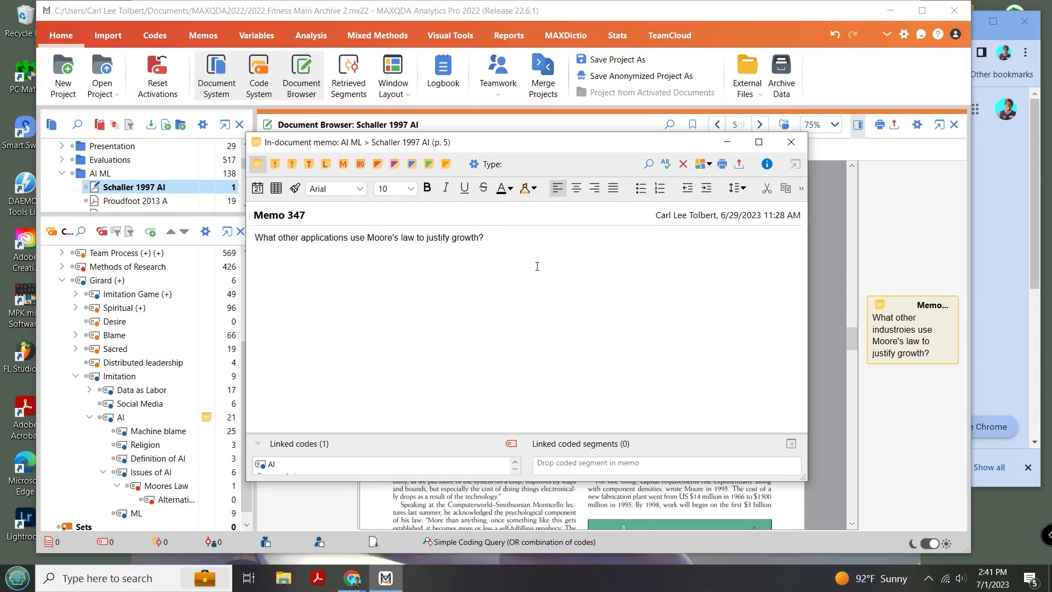
click(535, 237)
Link the Alternative Uses code to the memo and close the memo.
mouse_move(165, 505)
drag(164, 505, 348, 465)
mouse_move(168, 489)
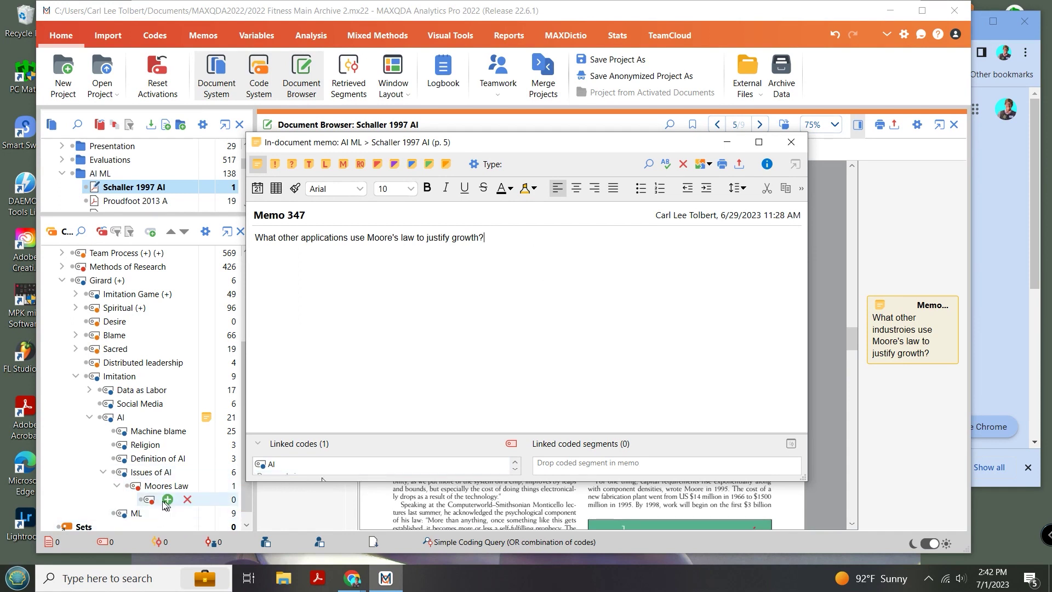
drag(157, 504, 352, 467)
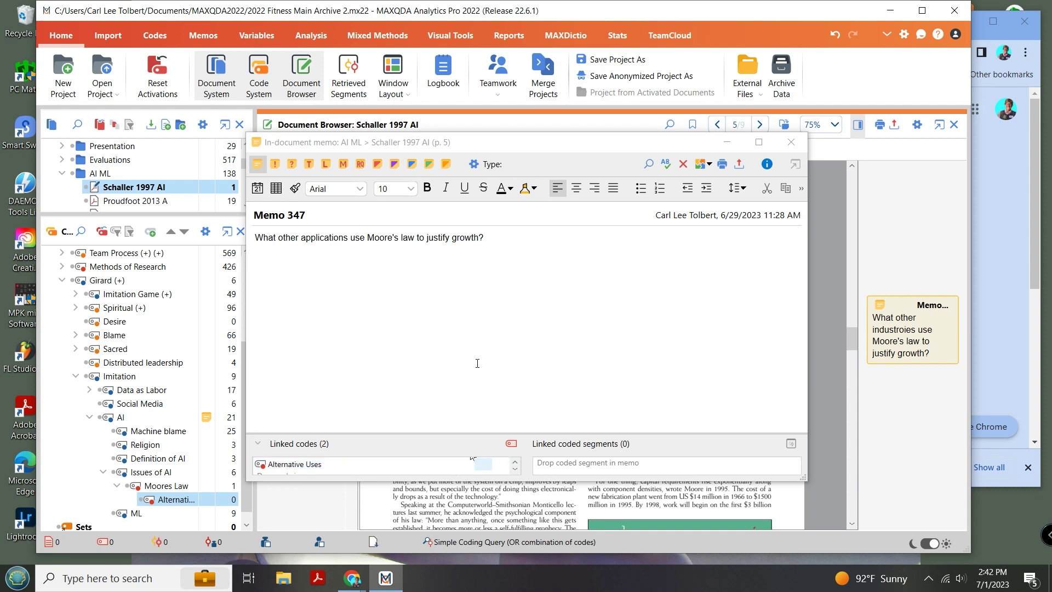
click(802, 147)
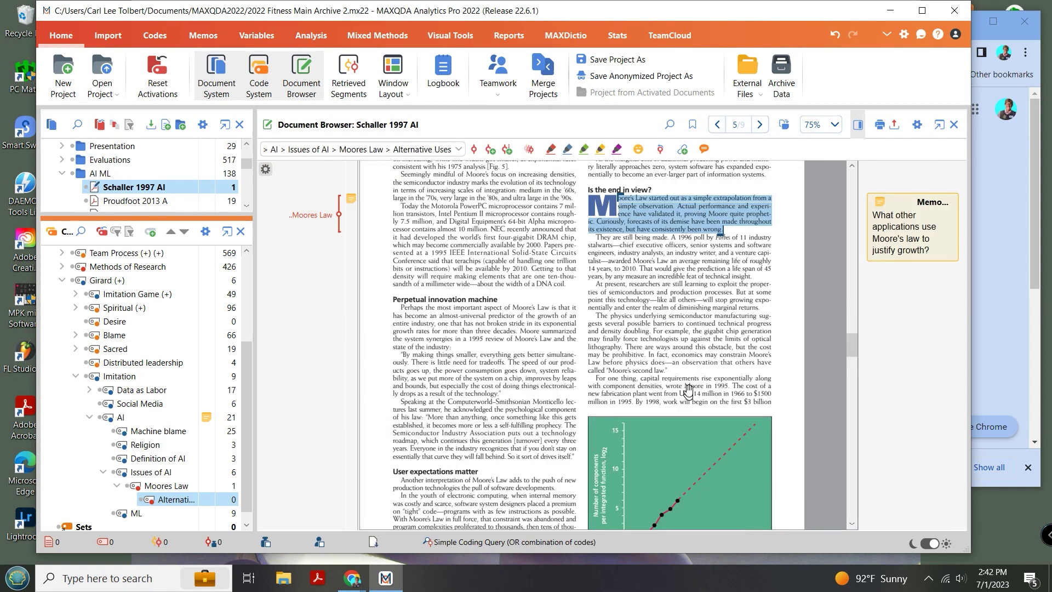
Skim the rest of the article from page 5 to page 9 for passages on other uses of Moore's law.
scroll(529, 367, down, 3)
scroll(693, 299, down, 6)
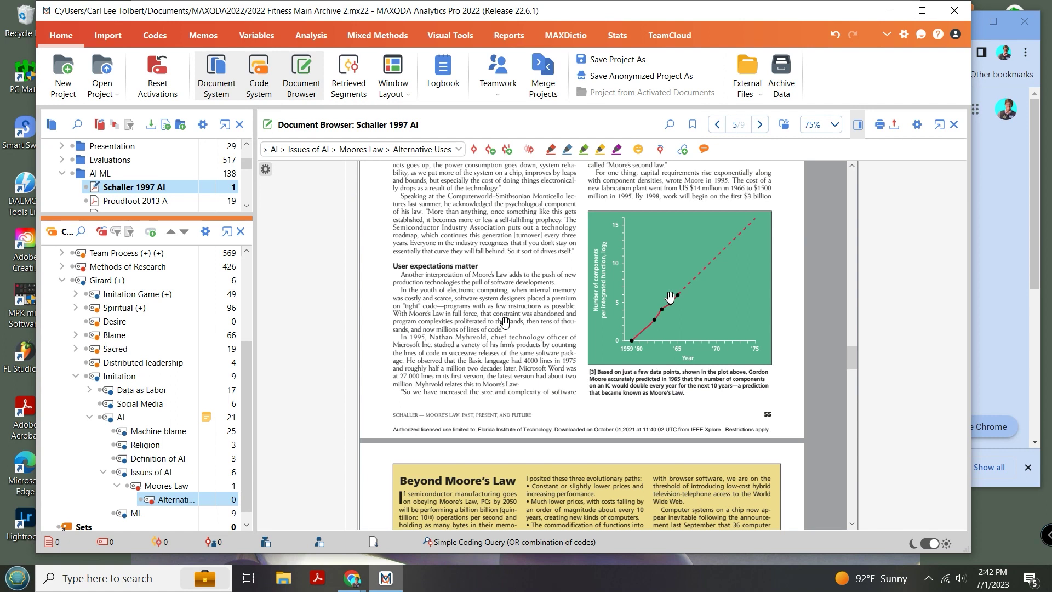
scroll(504, 322, down, 9)
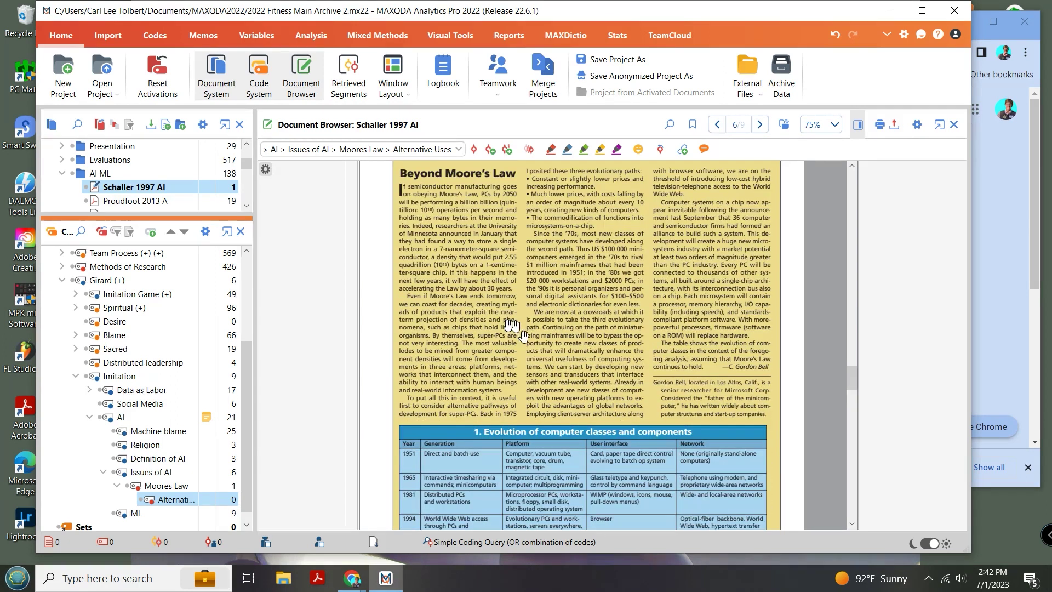
scroll(529, 329, down, 6)
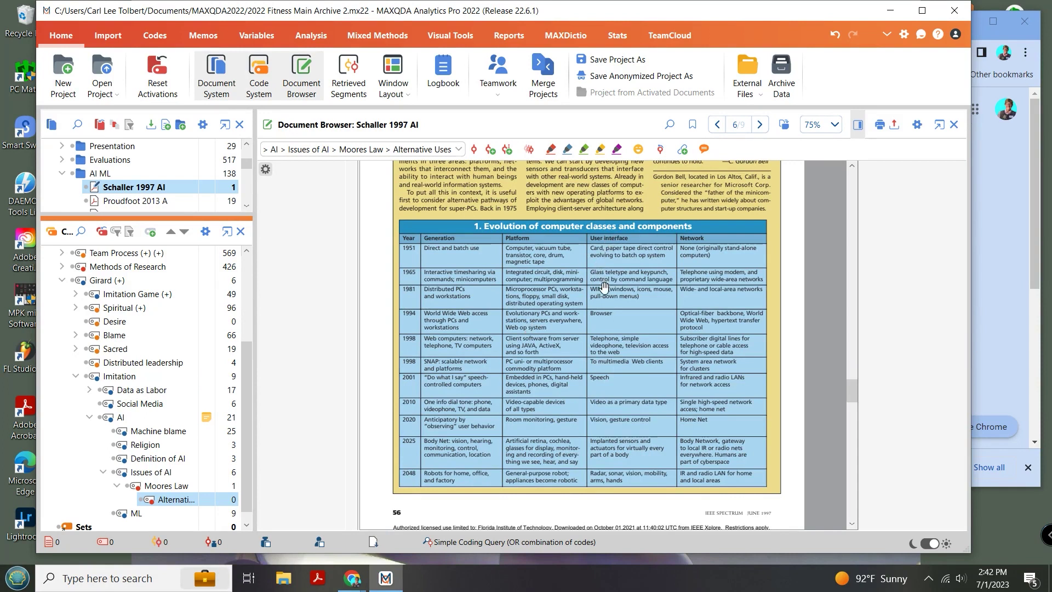
scroll(600, 290, down, 6)
scroll(600, 297, down, 4)
scroll(564, 303, down, 6)
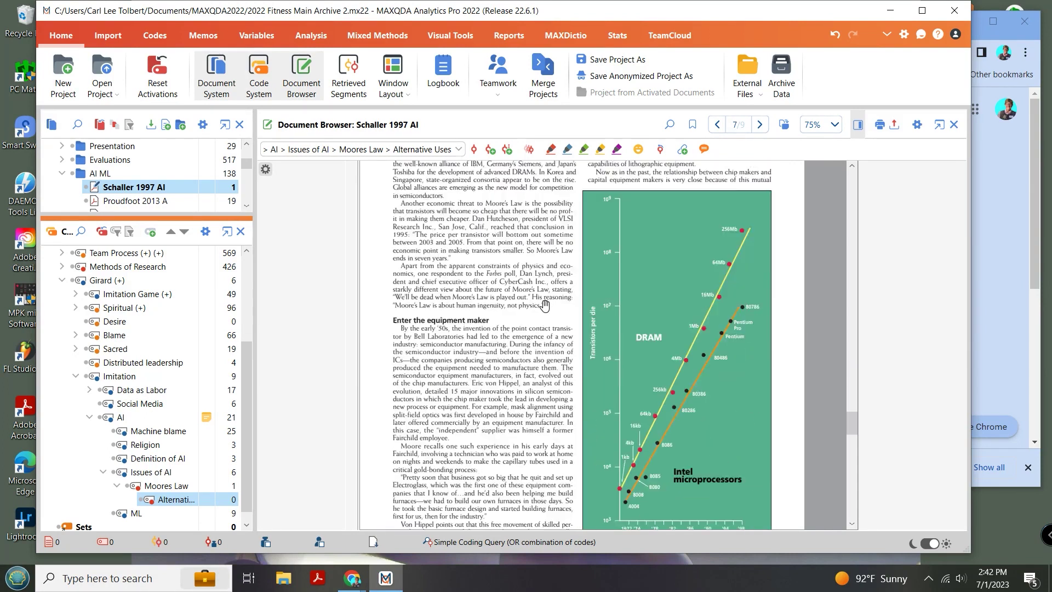
scroll(548, 299, down, 10)
scroll(564, 302, down, 8)
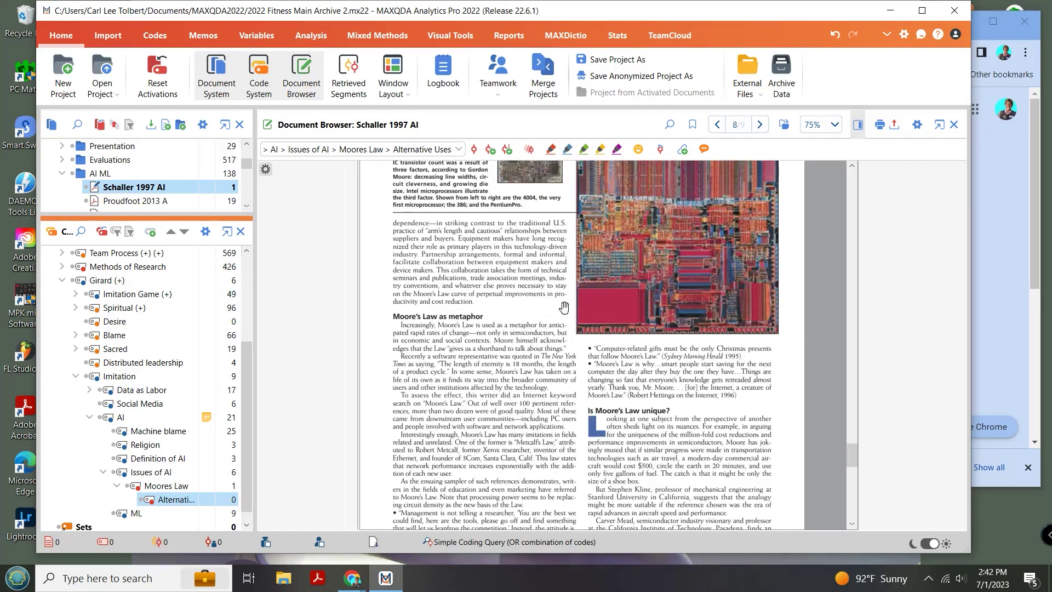
scroll(578, 402, down, 3)
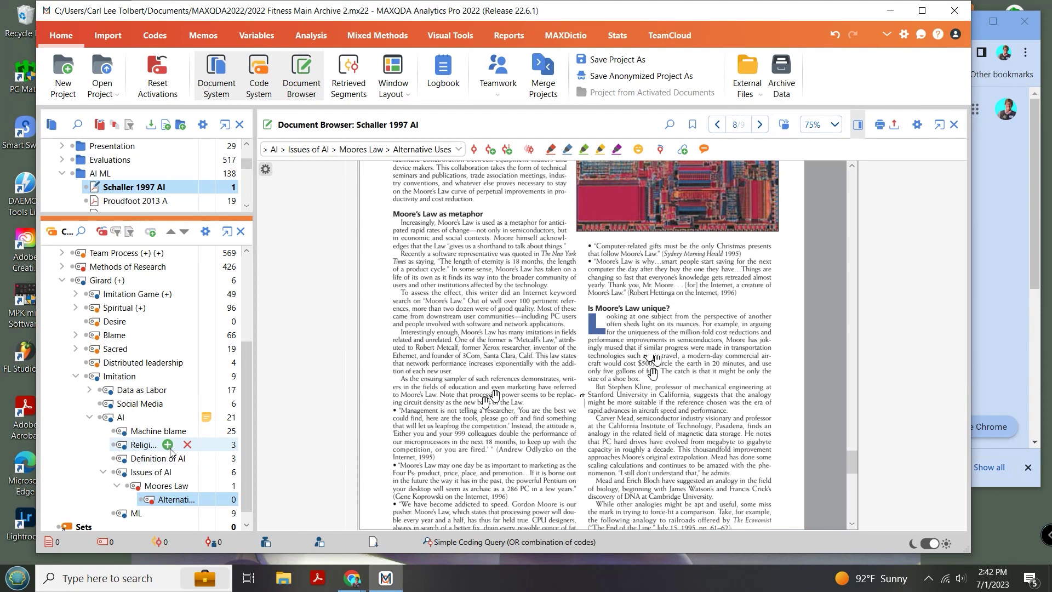
scroll(509, 405, down, 3)
scroll(528, 400, down, 6)
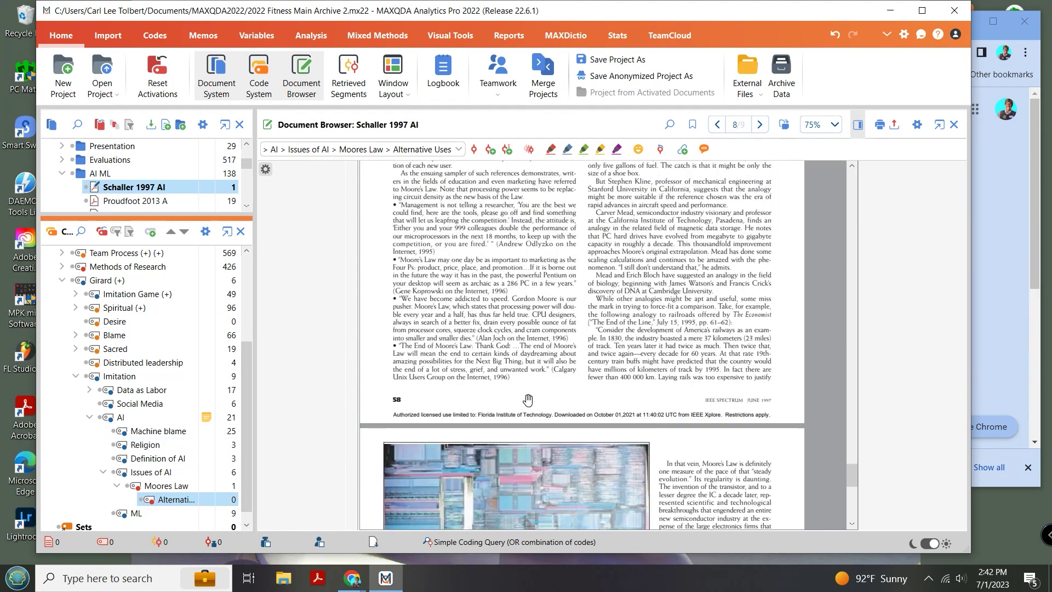
scroll(528, 400, down, 6)
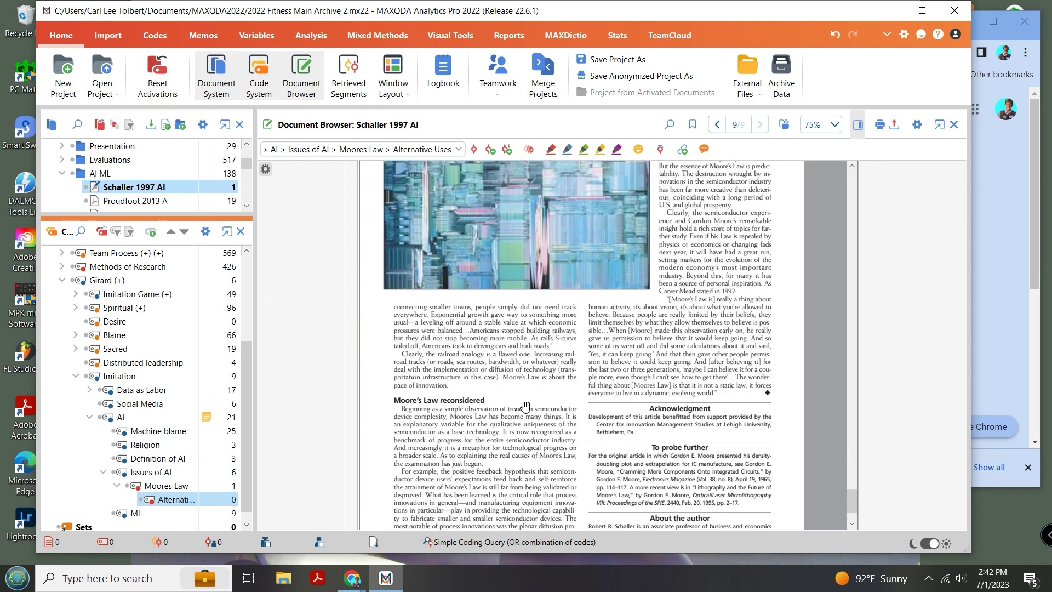
mouse_move(148, 189)
scroll(455, 369, up, 15)
drag(395, 280, 493, 313)
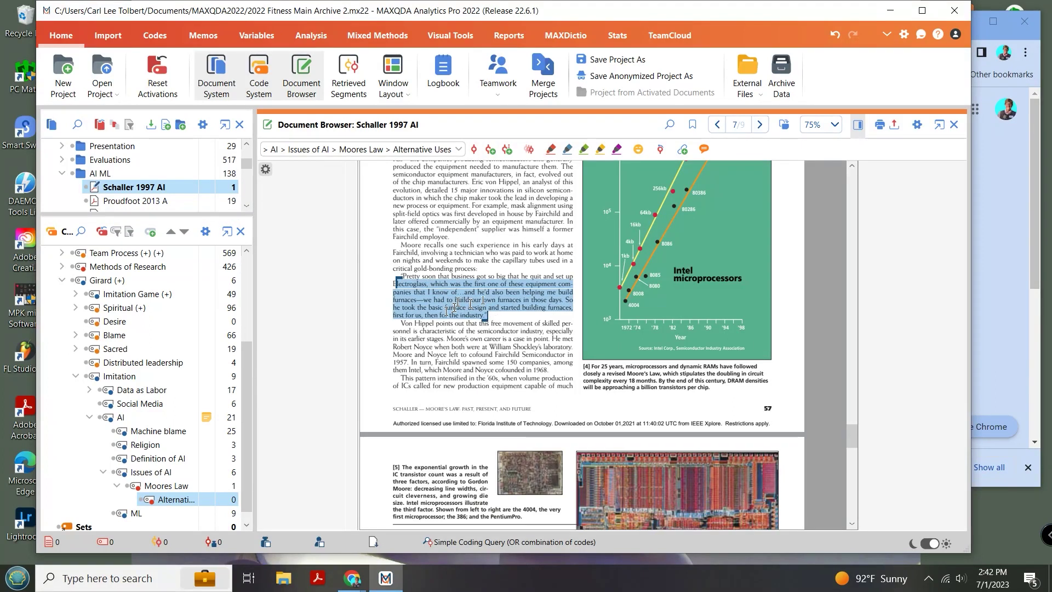
click(512, 243)
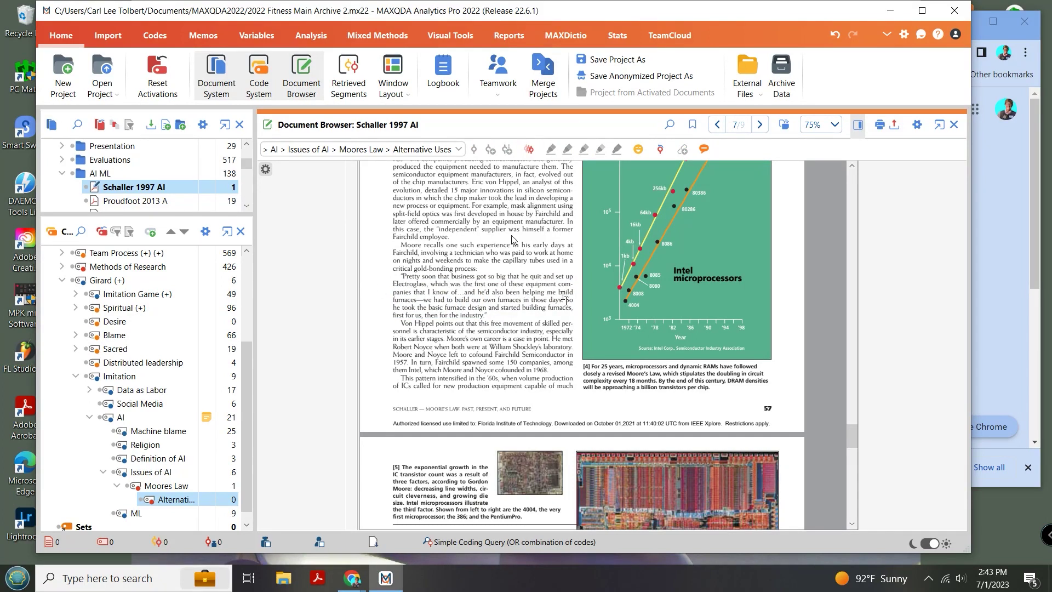
Code the first paragraph under "Moore's Law reconsidered" on page 9 with the Alternative Uses code.
scroll(513, 239, down, 15)
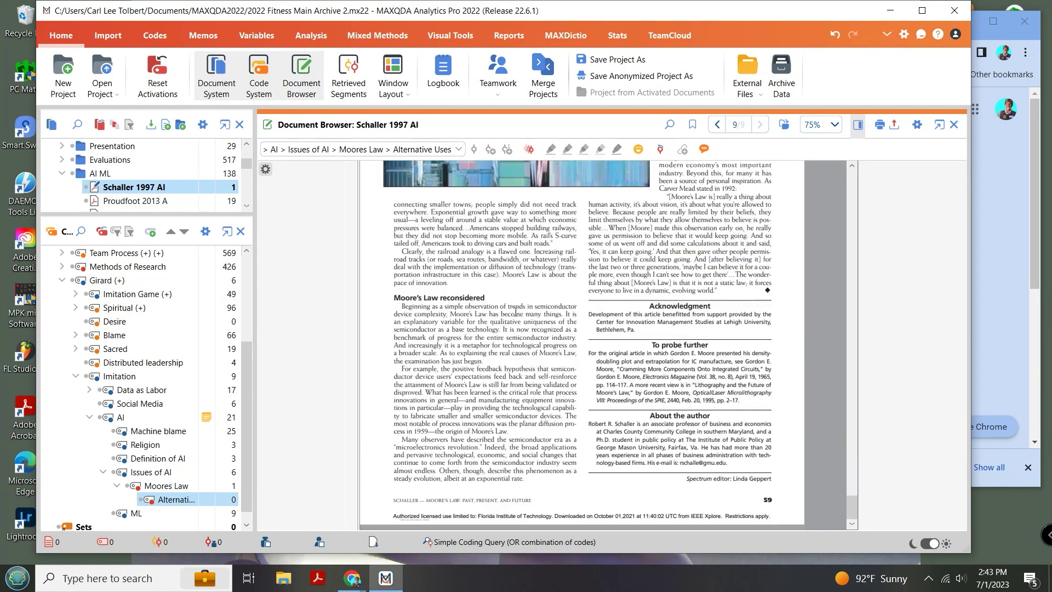
click(402, 307)
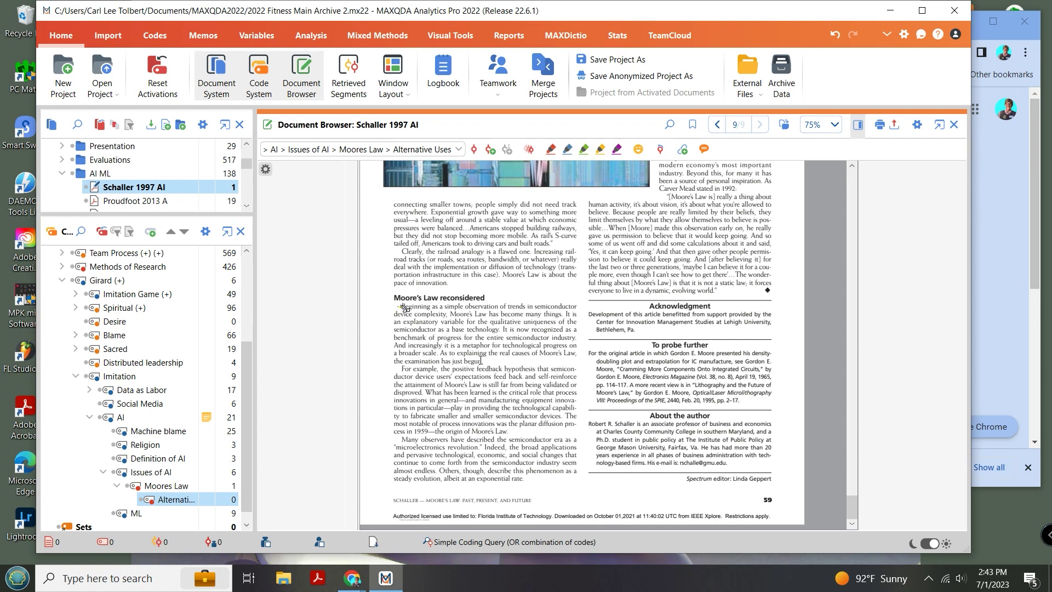
drag(486, 361, 186, 501)
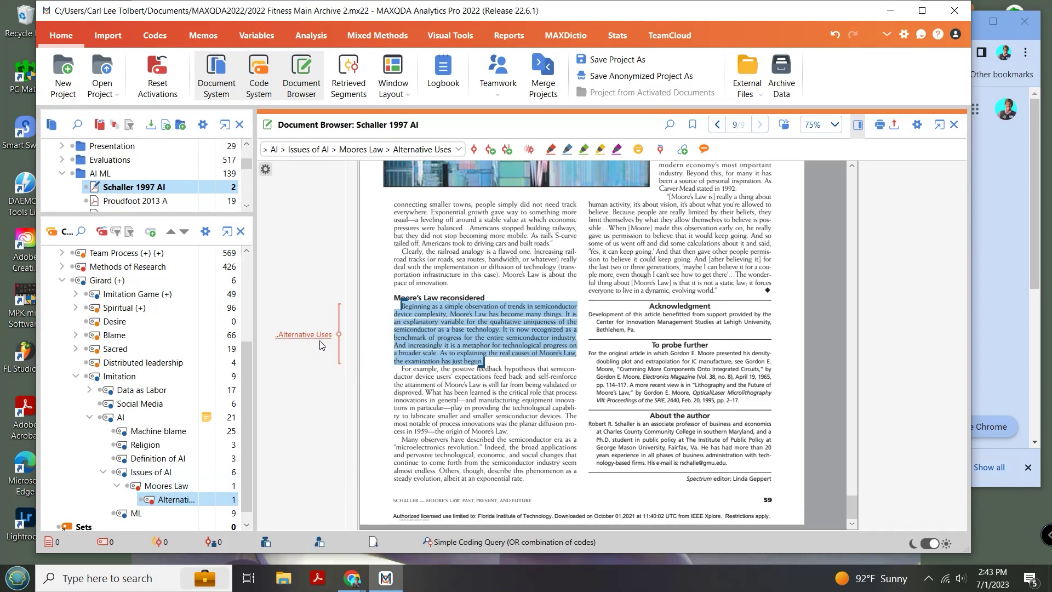
click(520, 262)
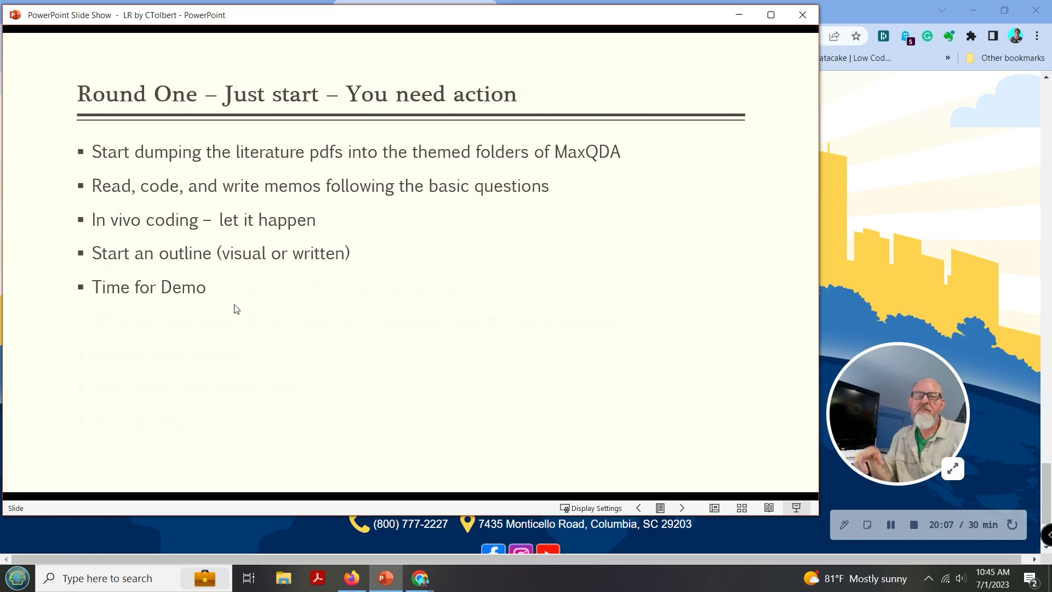
click(233, 308)
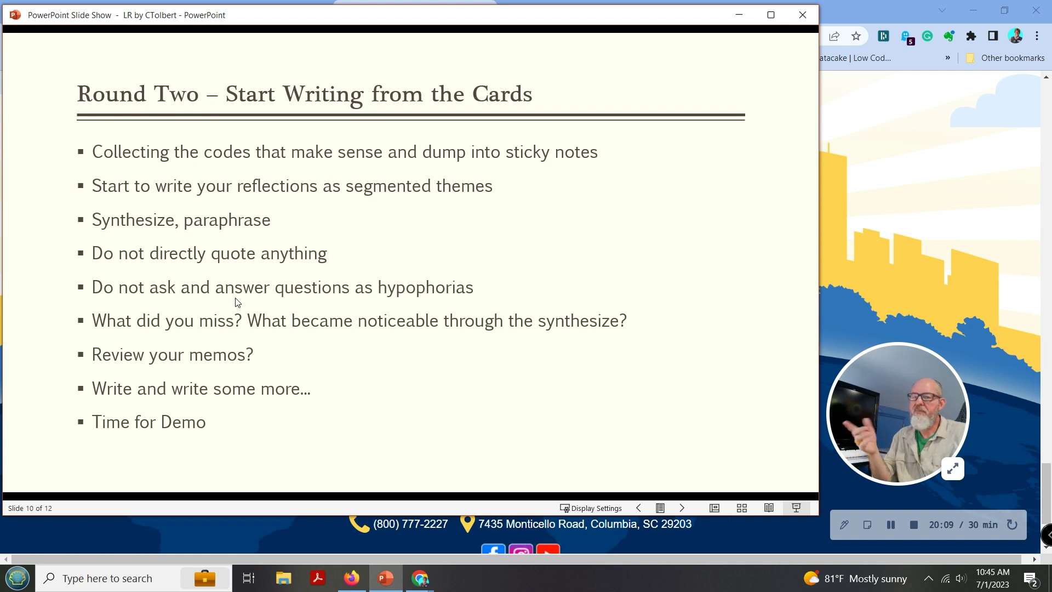
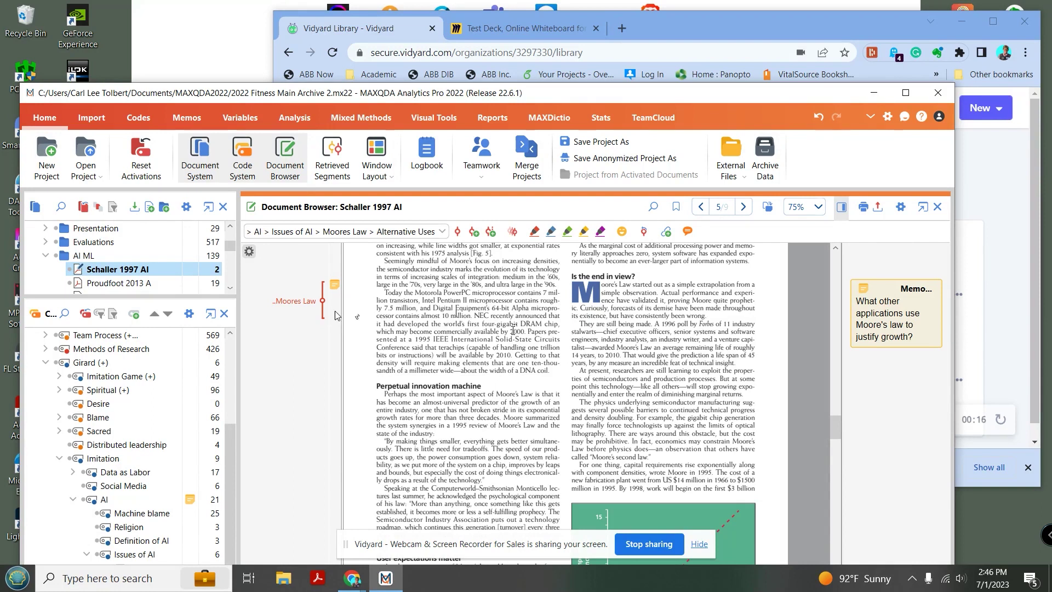
Switch to the Test Deck board in Miro and hide the screen-sharing notice.
click(687, 33)
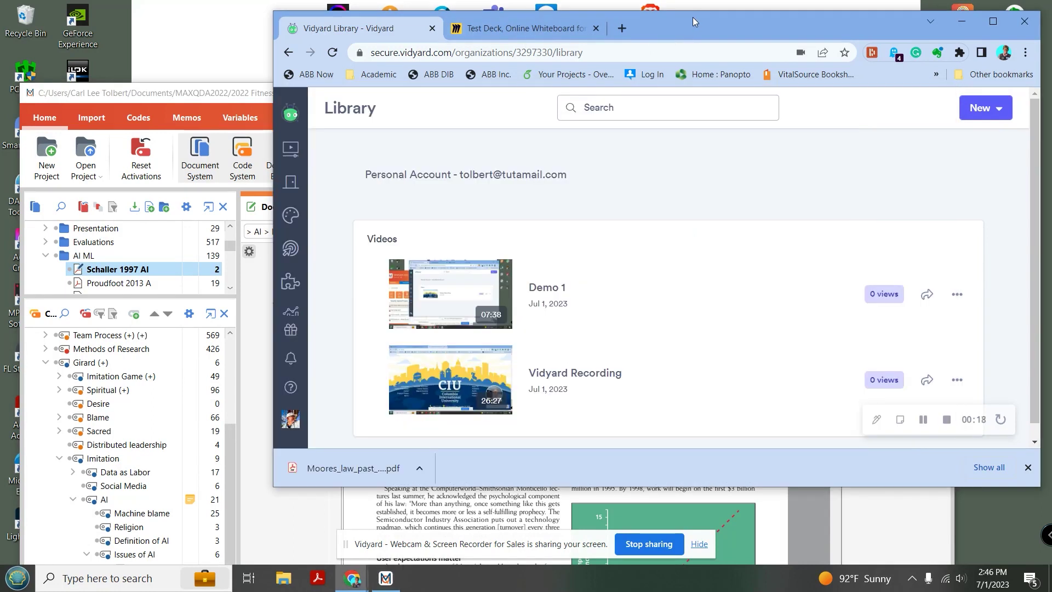
click(545, 30)
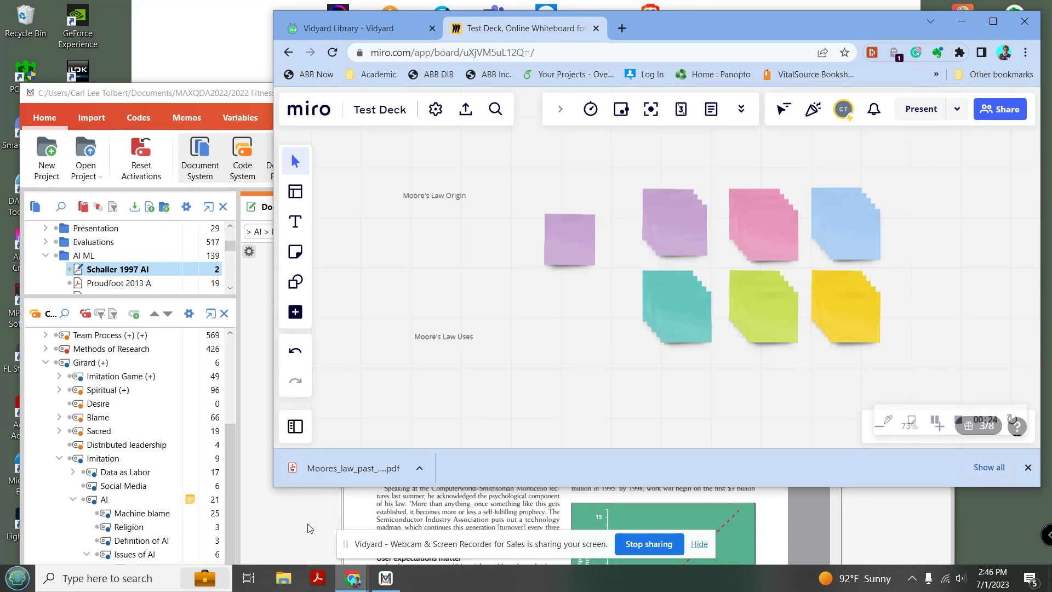
click(700, 546)
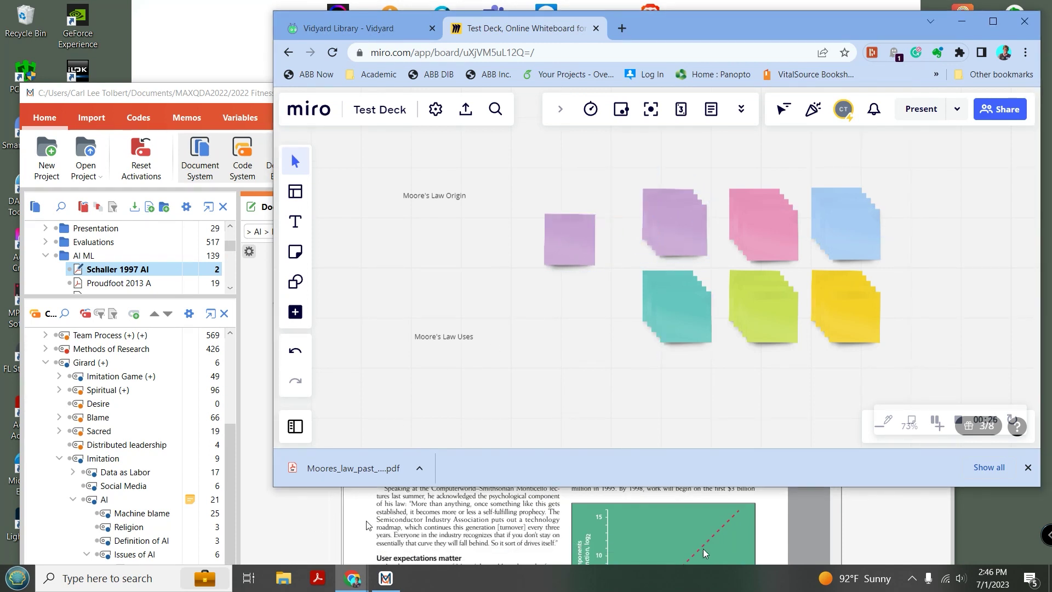
Switch to MAXQDA and copy the page 5 passage coded with Moores Law.
click(316, 526)
click(299, 297)
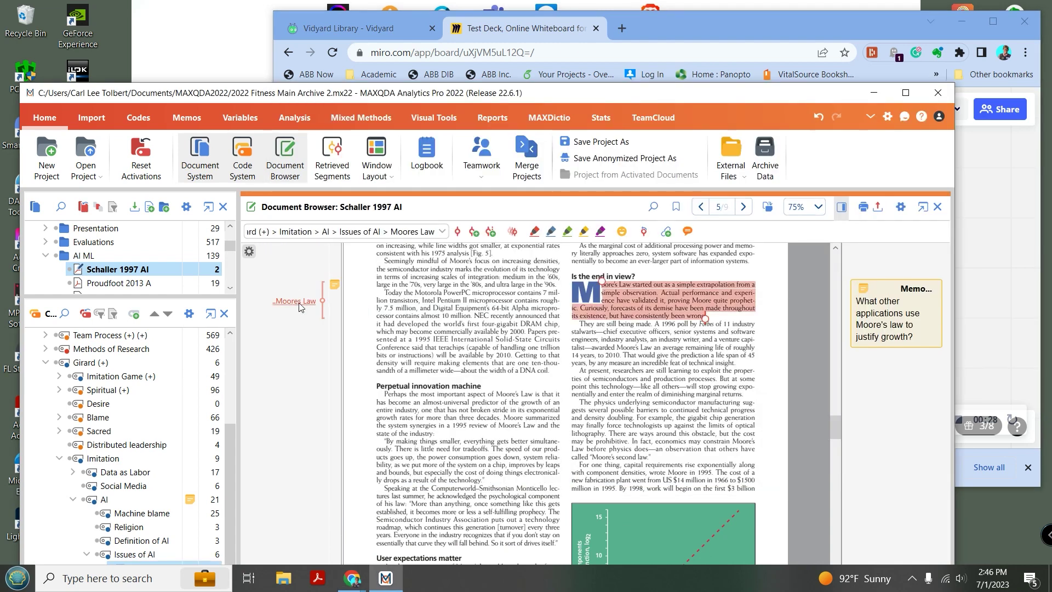
right_click(655, 314)
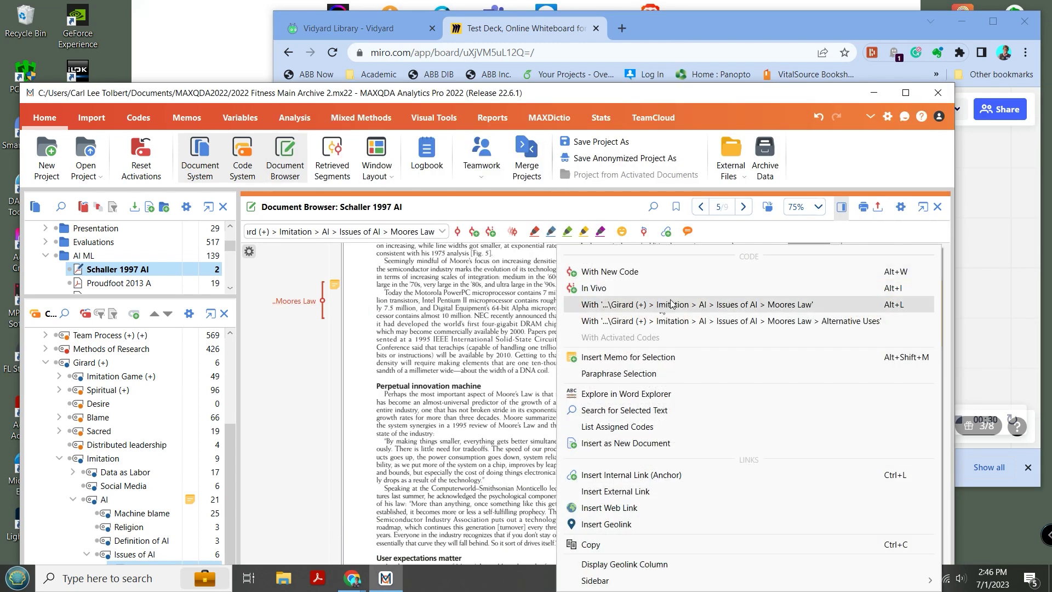
click(591, 545)
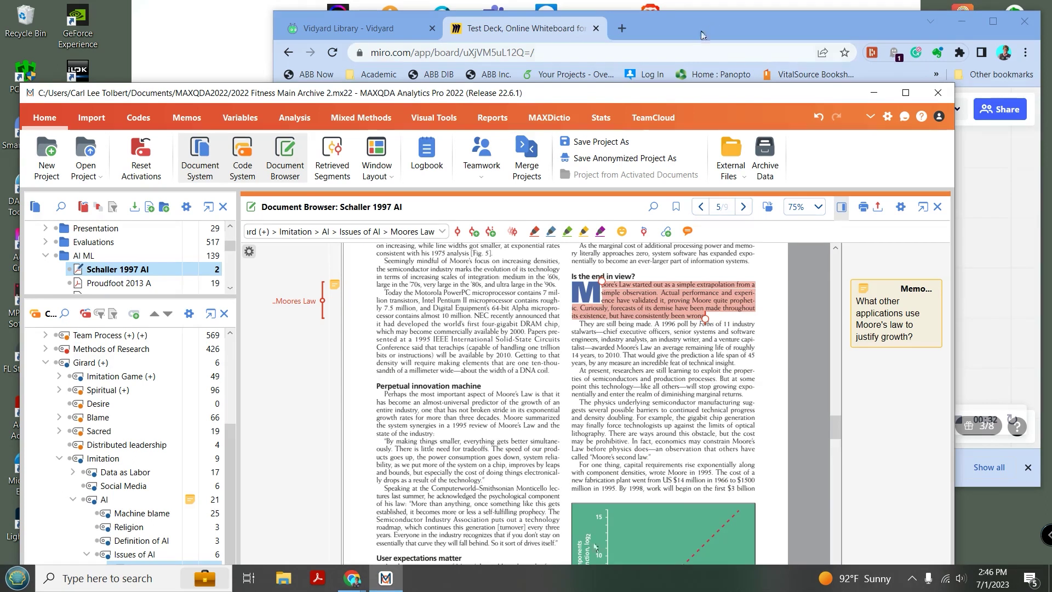
Paste the copied passage into the single purple sticky note in Miro and move the note to the Moore's Law Origin heading.
click(664, 38)
click(573, 248)
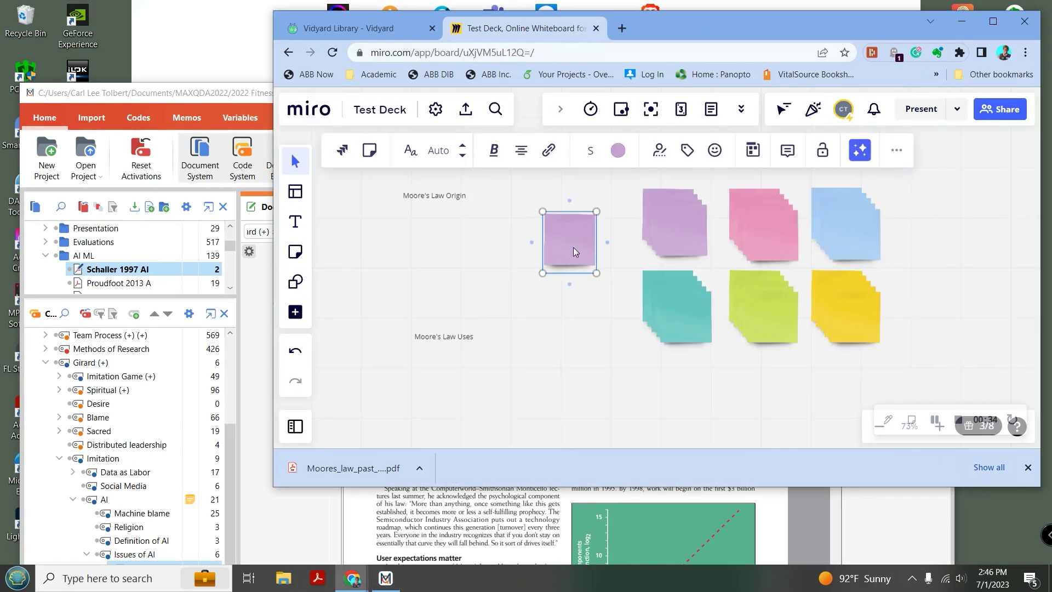
click(576, 246)
key(ctrl+v)
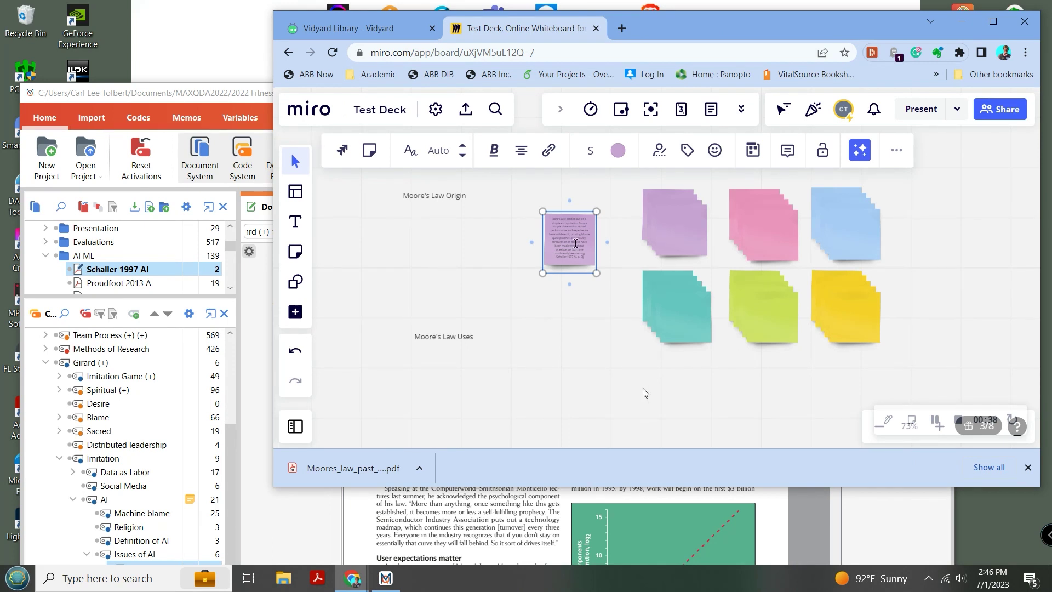
click(614, 269)
drag(572, 257, 461, 219)
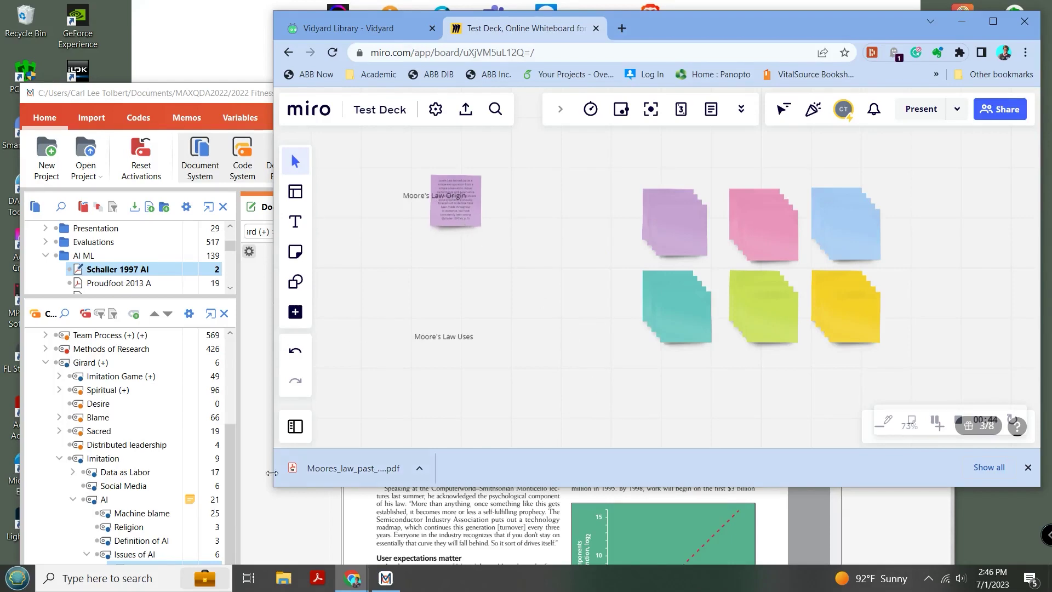
Switch back to MAXQDA and copy the page 9 passage coded with Alternative Uses.
click(271, 524)
scroll(393, 417, down, 5)
scroll(394, 417, down, 20)
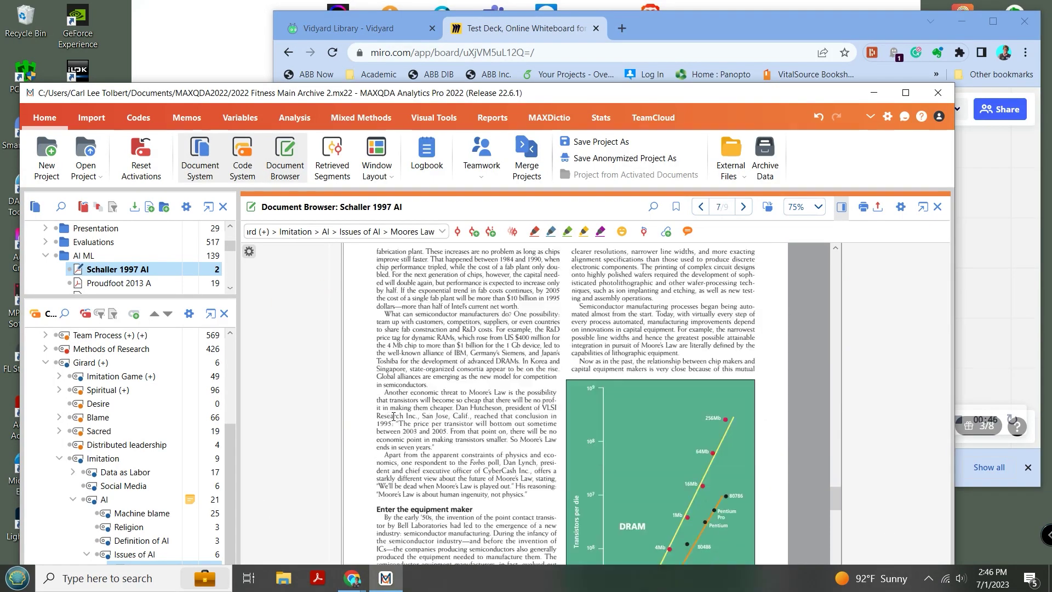
scroll(394, 418, down, 5)
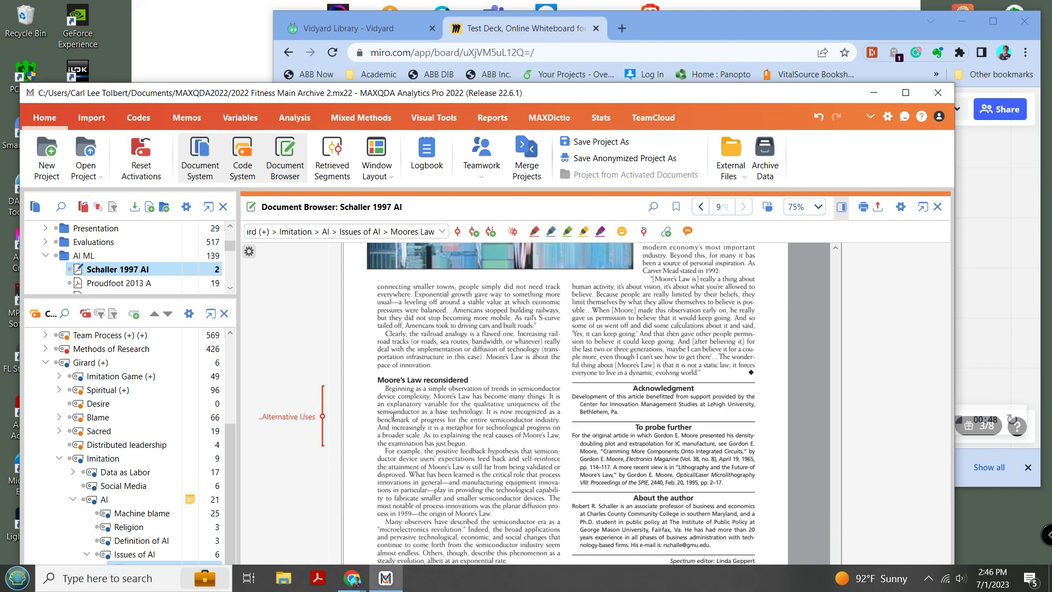
click(288, 417)
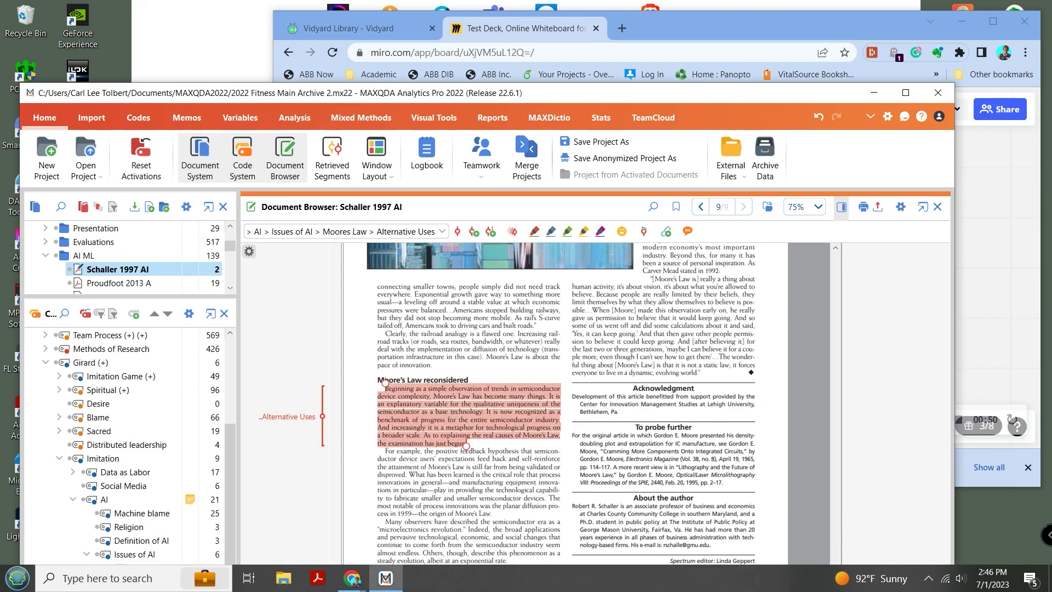
right_click(449, 418)
click(411, 544)
In Miro, paste the copied passage into the front teal sticky note and move it below the Moore's Law Uses heading.
click(567, 30)
click(693, 328)
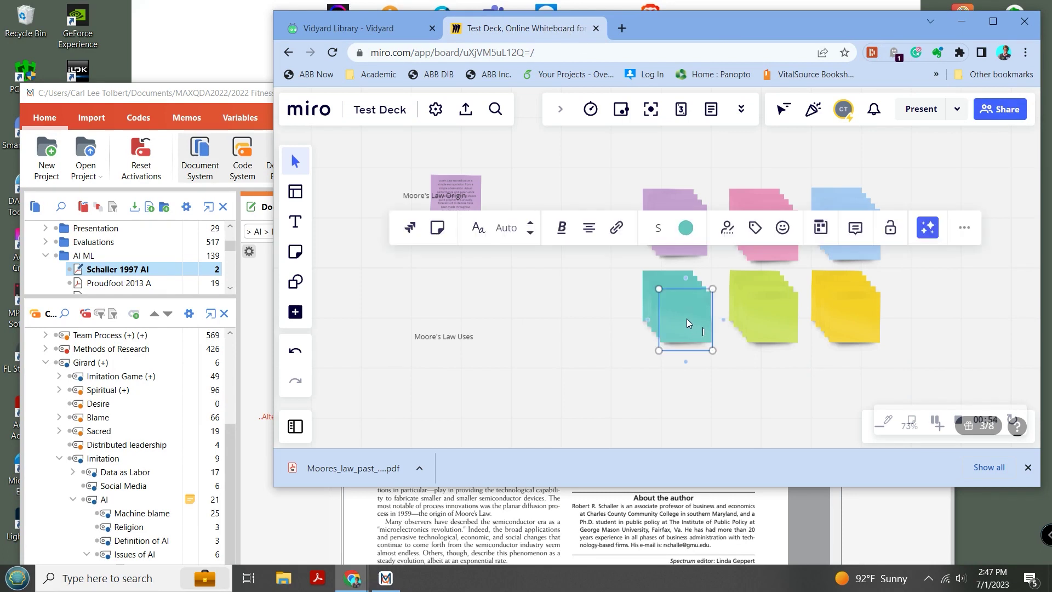
right_click(690, 316)
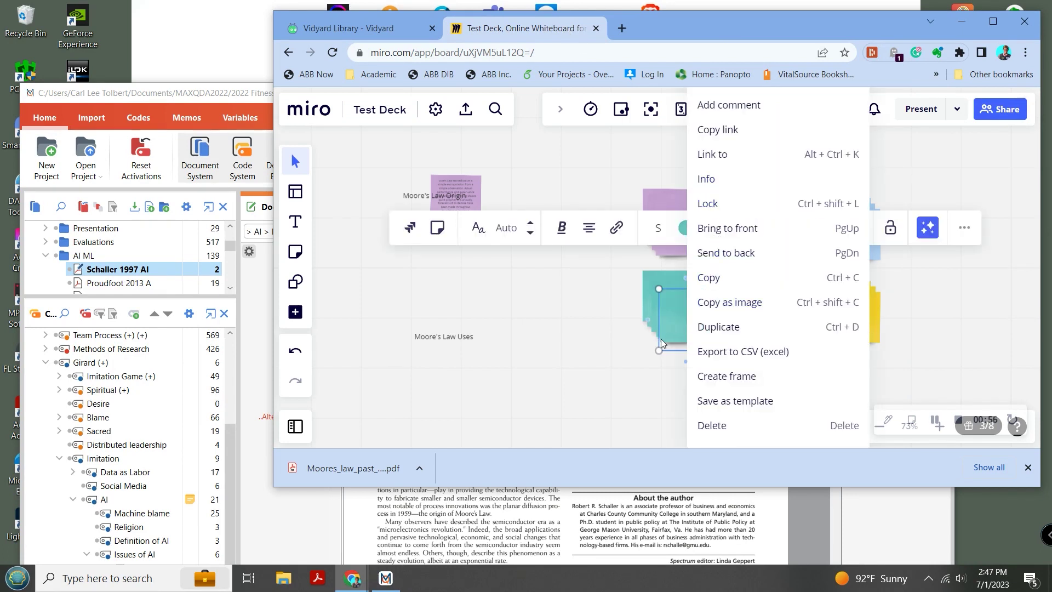
double_click(673, 320)
right_click(686, 315)
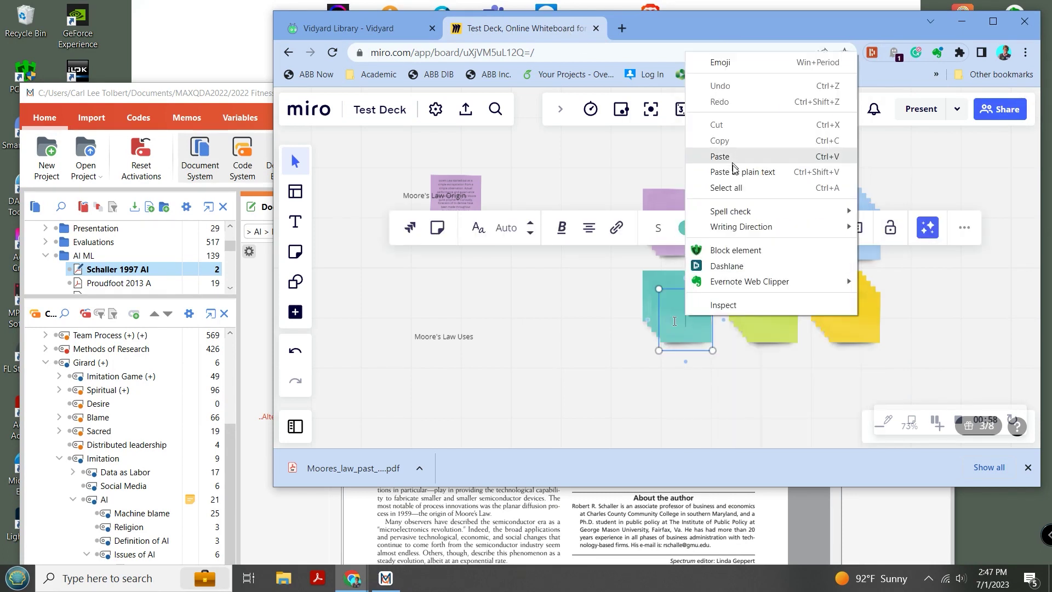
click(735, 171)
click(704, 359)
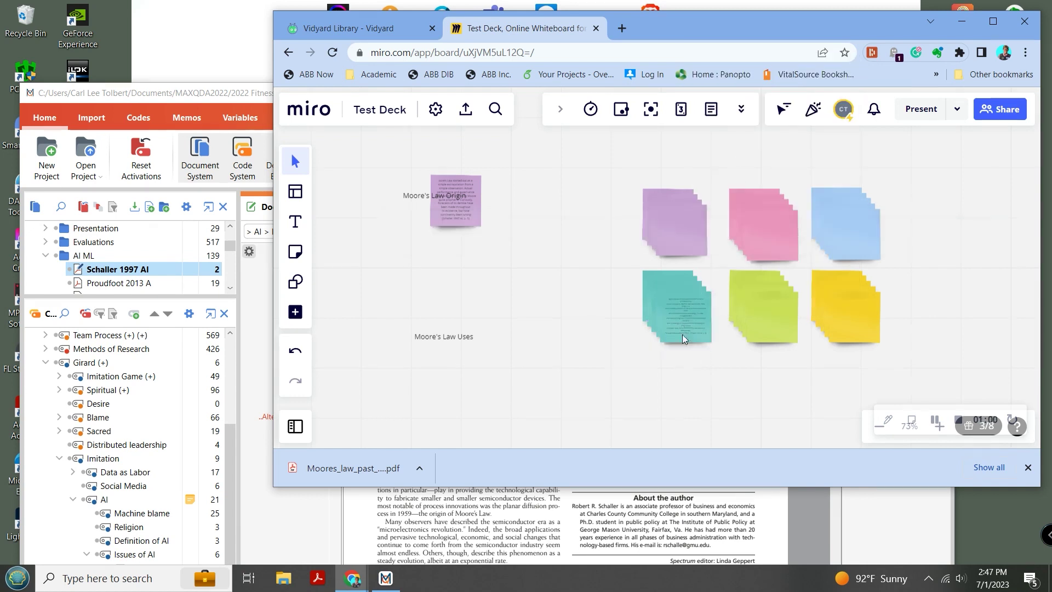
drag(674, 322, 487, 380)
Move the purple sticky note down so it sits clear beneath the Moore's Law Origin heading.
scroll(528, 266, up, 3)
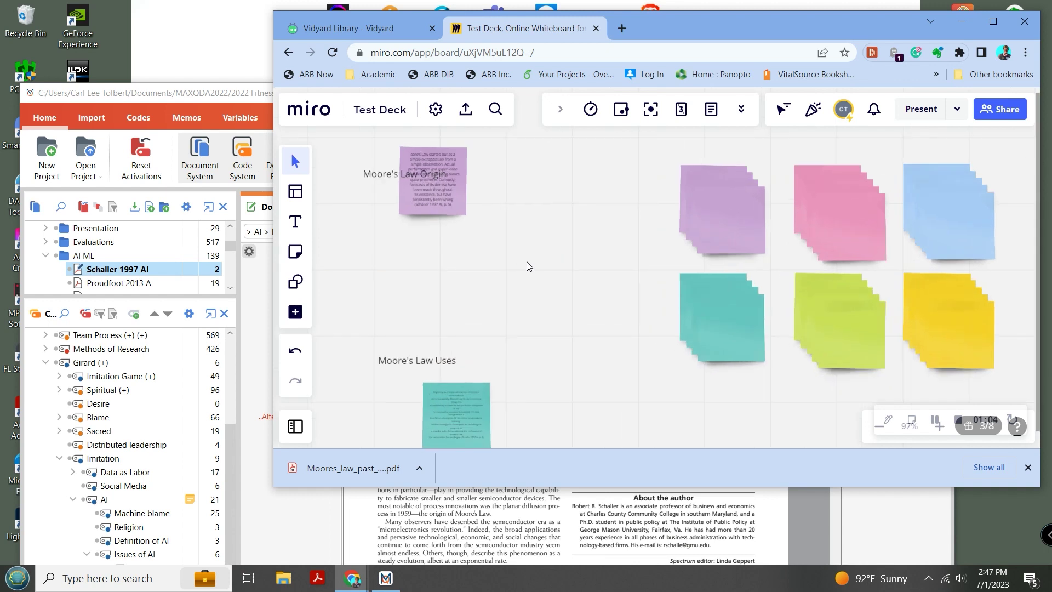
scroll(528, 267, up, 3)
drag(501, 231, 659, 324)
drag(592, 272, 551, 311)
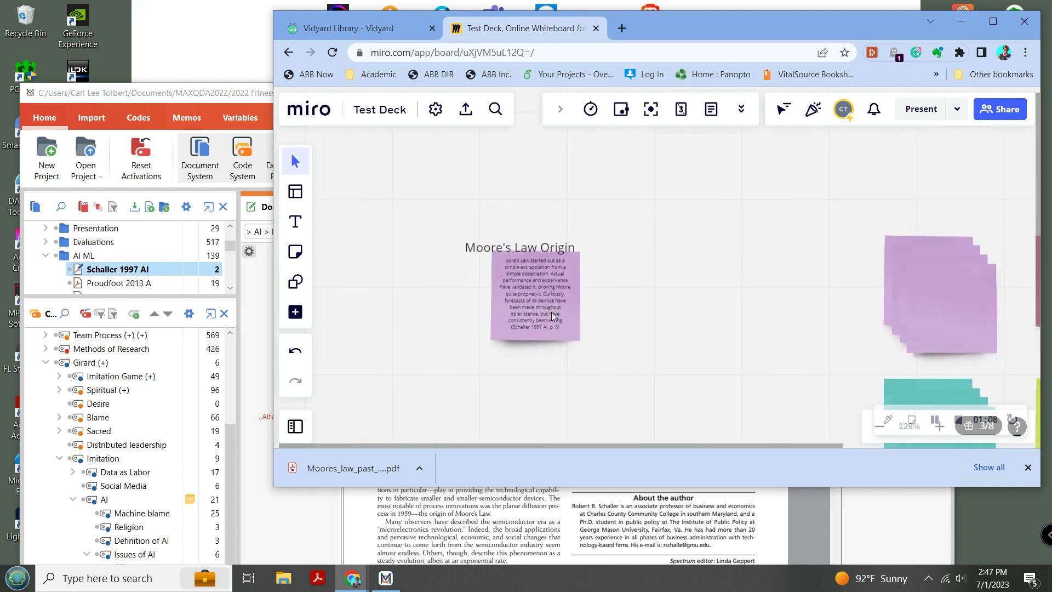
scroll(656, 279, up, 6)
drag(615, 263, 685, 287)
click(639, 291)
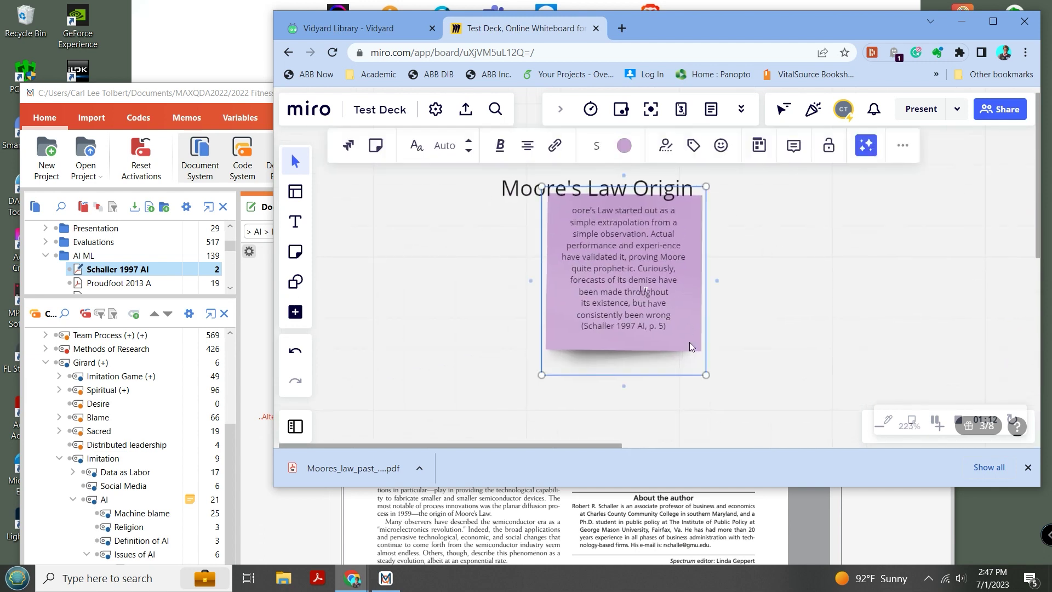
drag(673, 327, 576, 209)
click(680, 328)
Left-align the purple note's text and add the missing "M" at the start so it begins with "Moore's Law".
drag(668, 327, 534, 226)
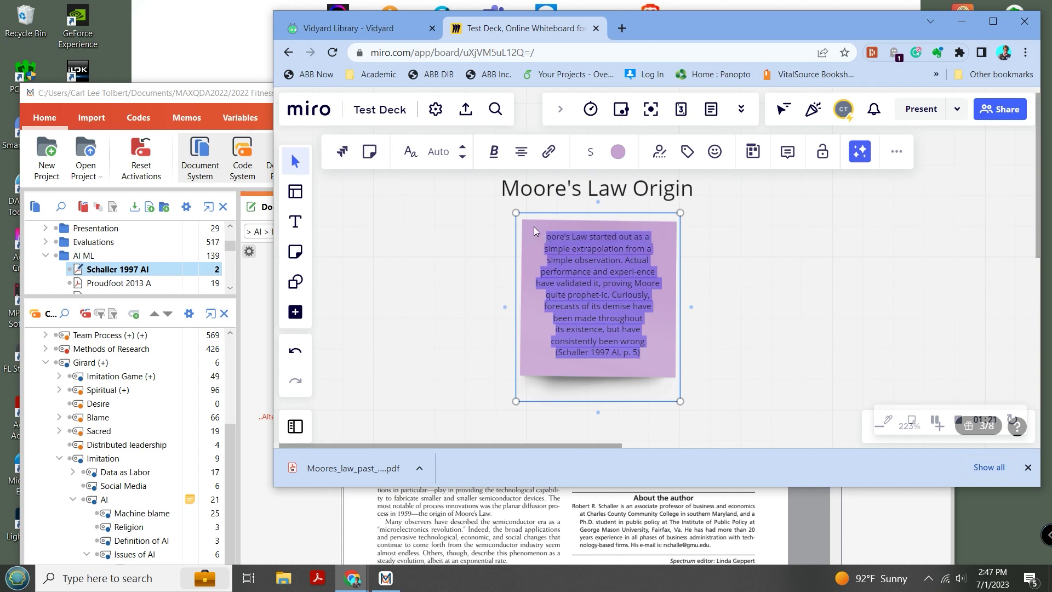
click(521, 151)
click(495, 188)
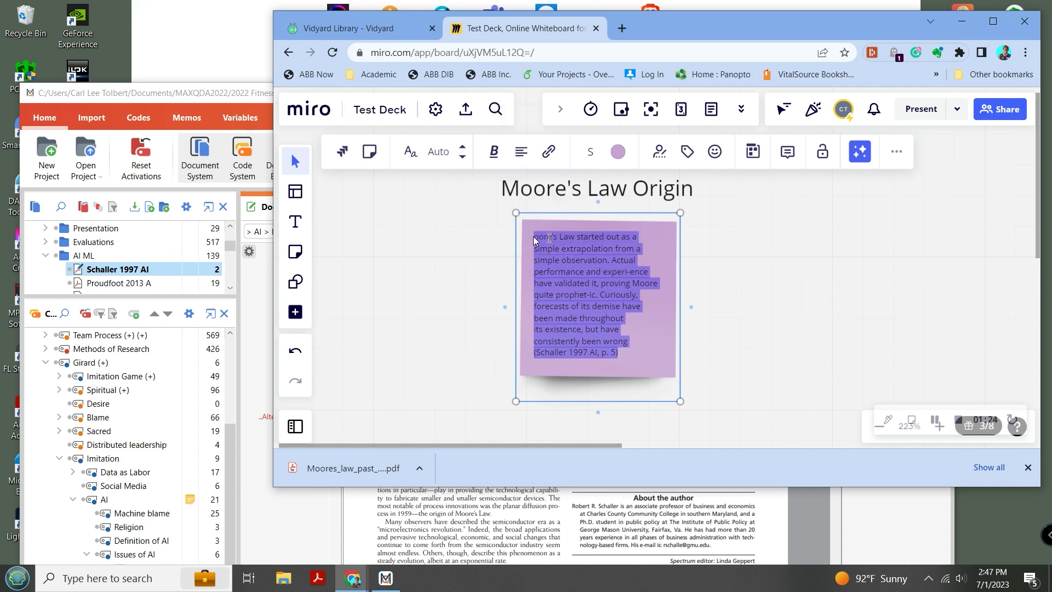
click(534, 236)
text(M)
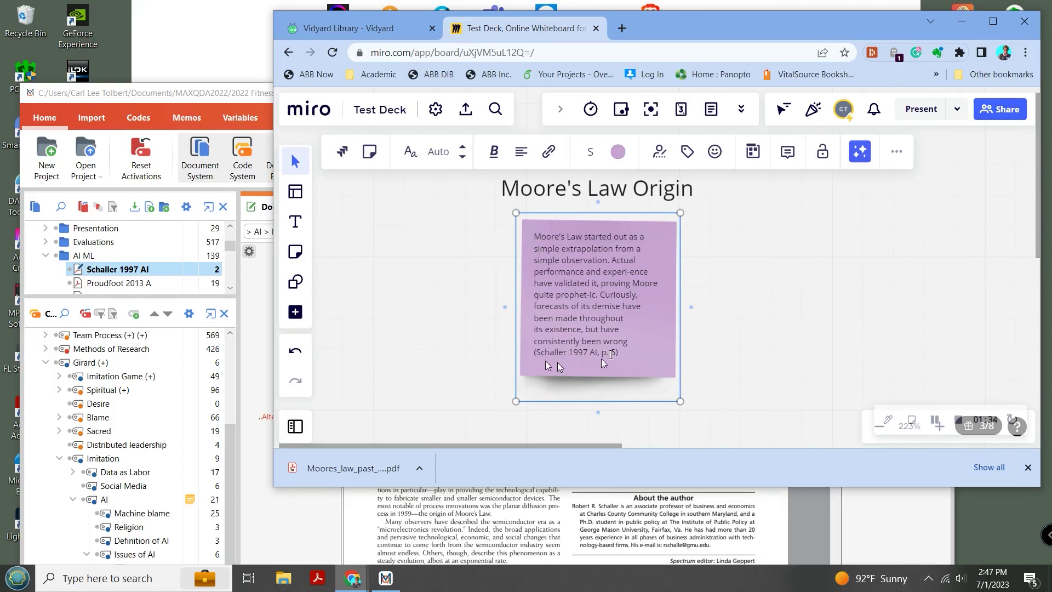
click(768, 345)
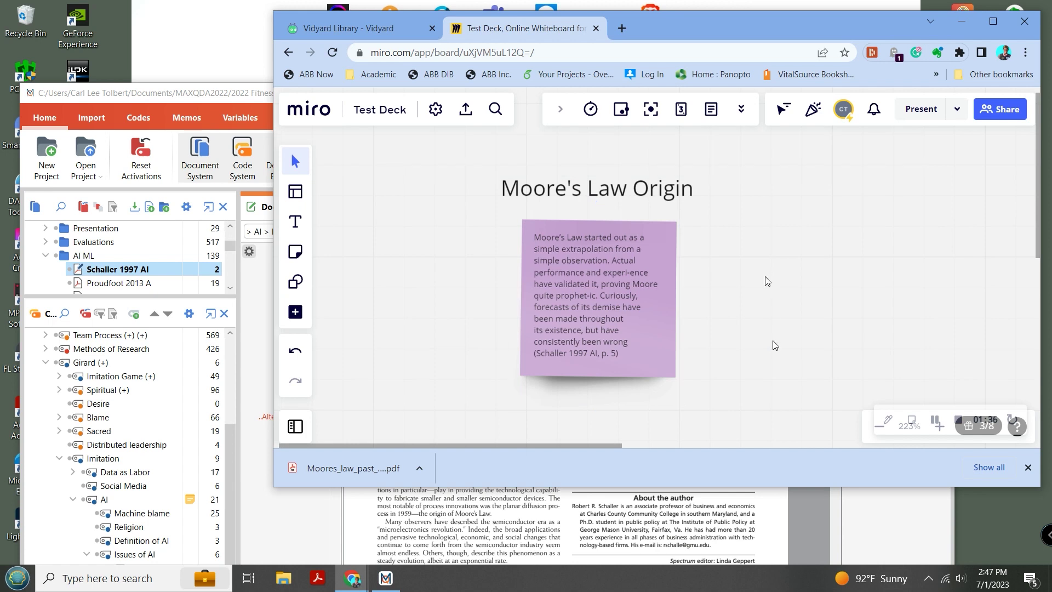
Left-align the text on the teal sticky note below the Moore's Law Uses heading.
scroll(771, 267, down, 2)
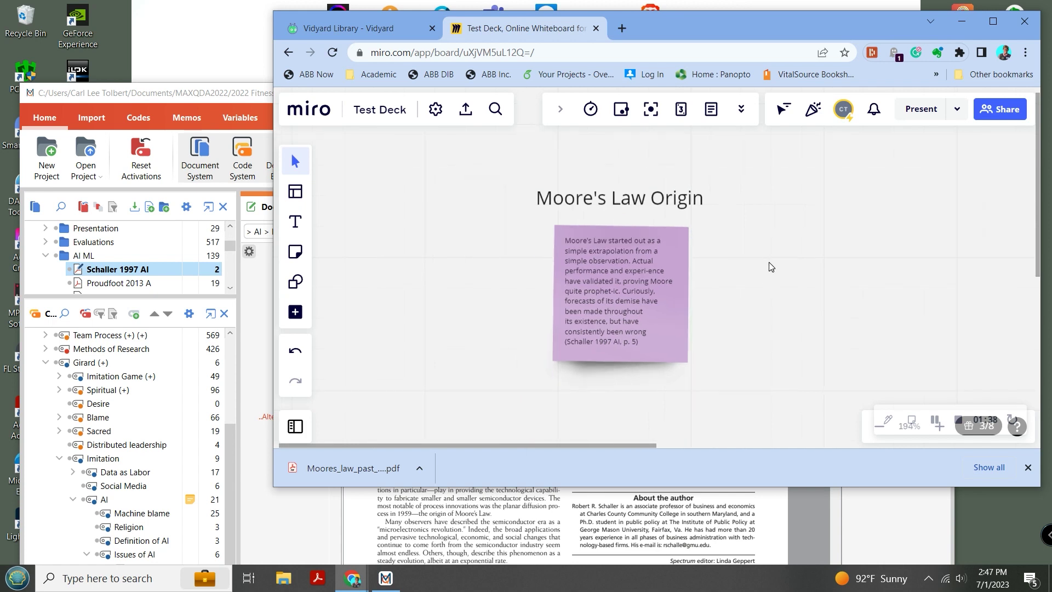
scroll(729, 224, down, 5)
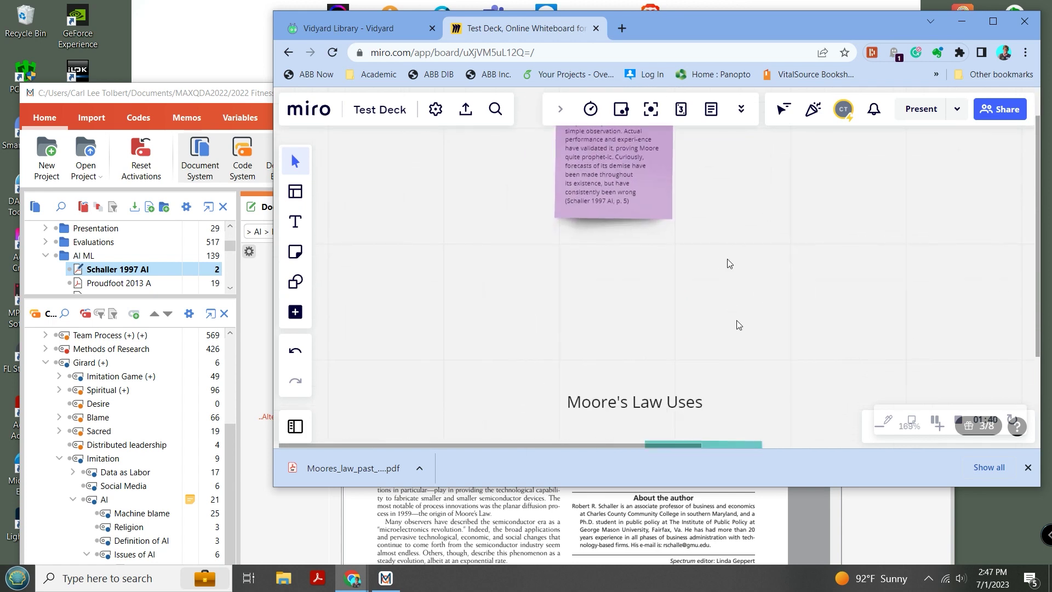
scroll(736, 320, down, 5)
click(637, 393)
scroll(639, 391, down, 3)
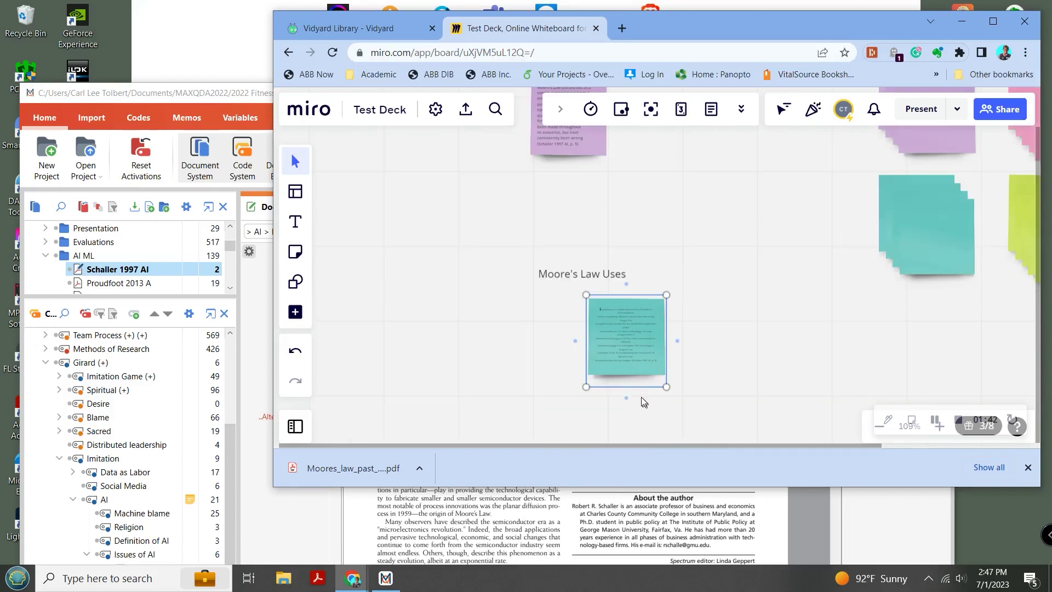
drag(598, 308, 658, 362)
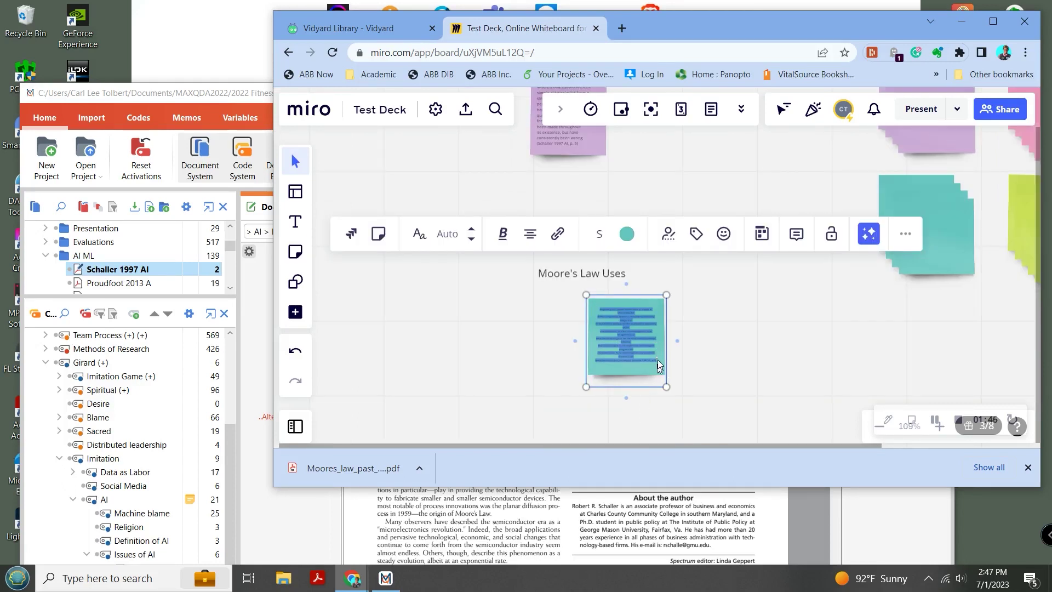
click(529, 234)
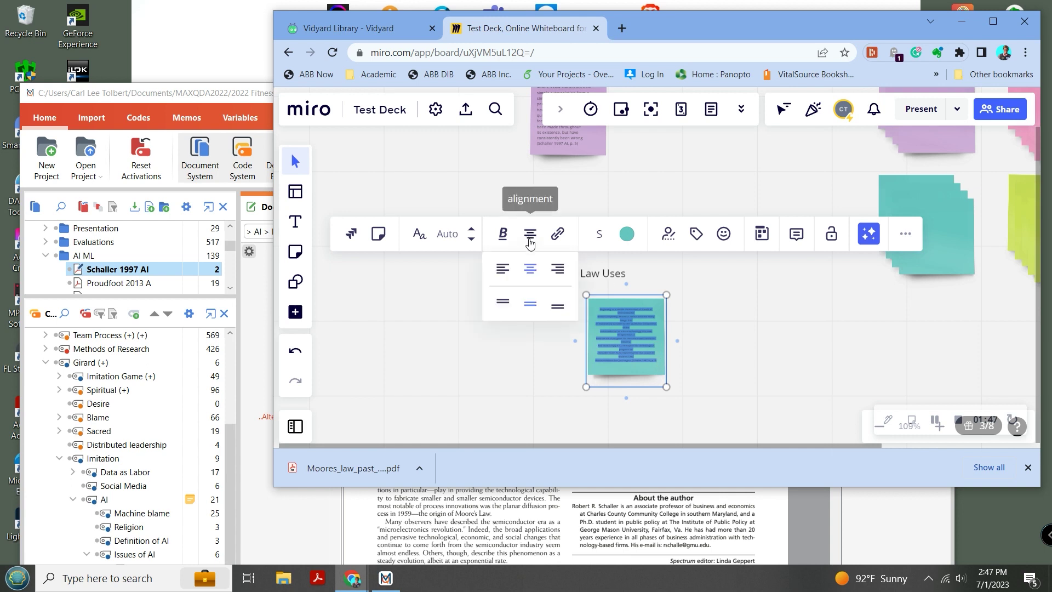
click(509, 273)
Remove the stray line breaks from the teal note's passage so the text runs as one continuous paragraph.
scroll(709, 333, up, 5)
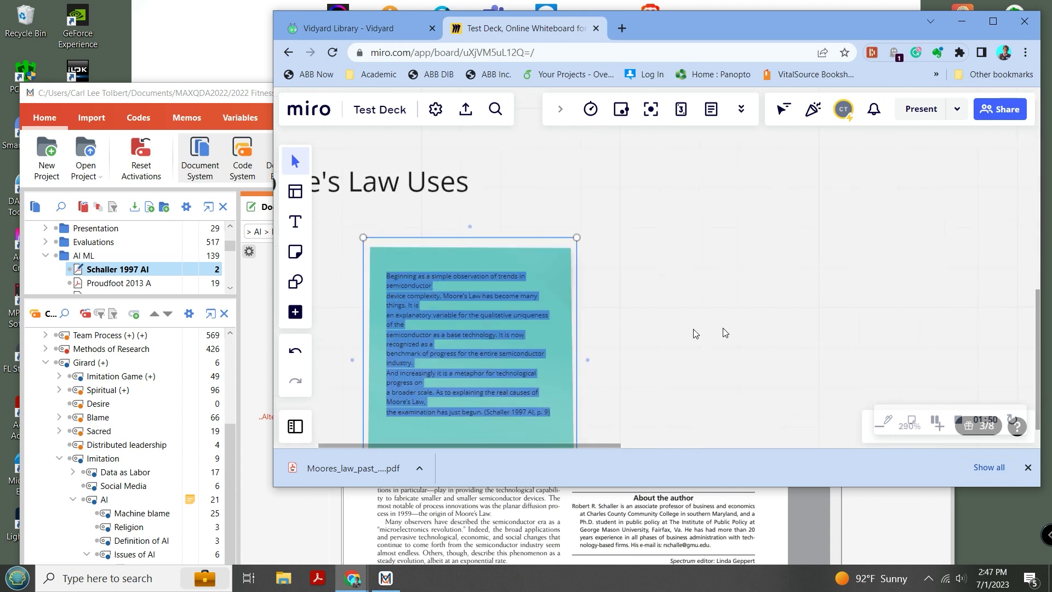
drag(674, 317, 789, 252)
scroll(569, 249, up, 2)
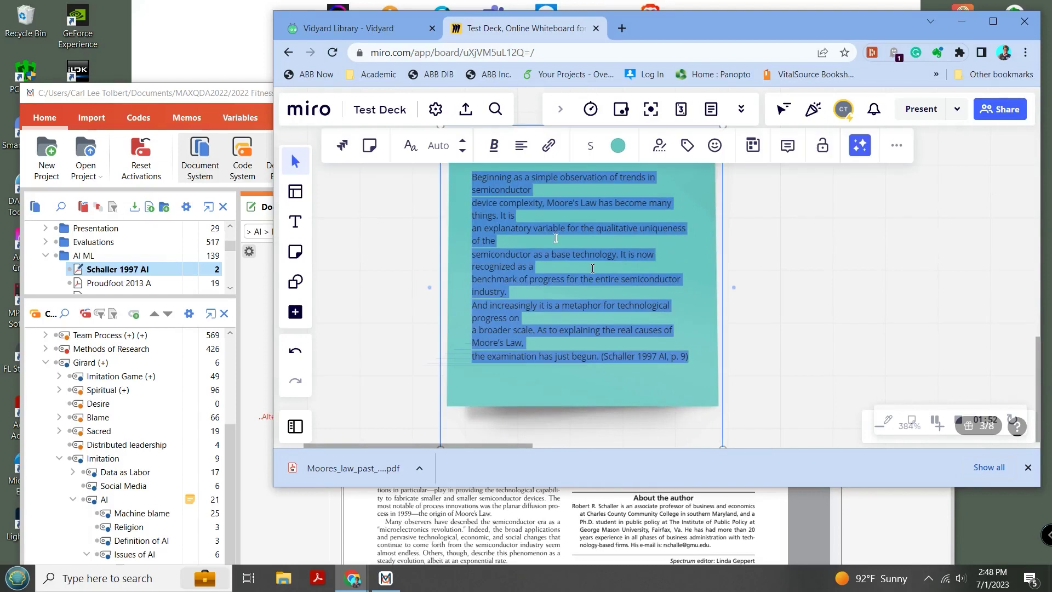
click(532, 190)
key(Delete)
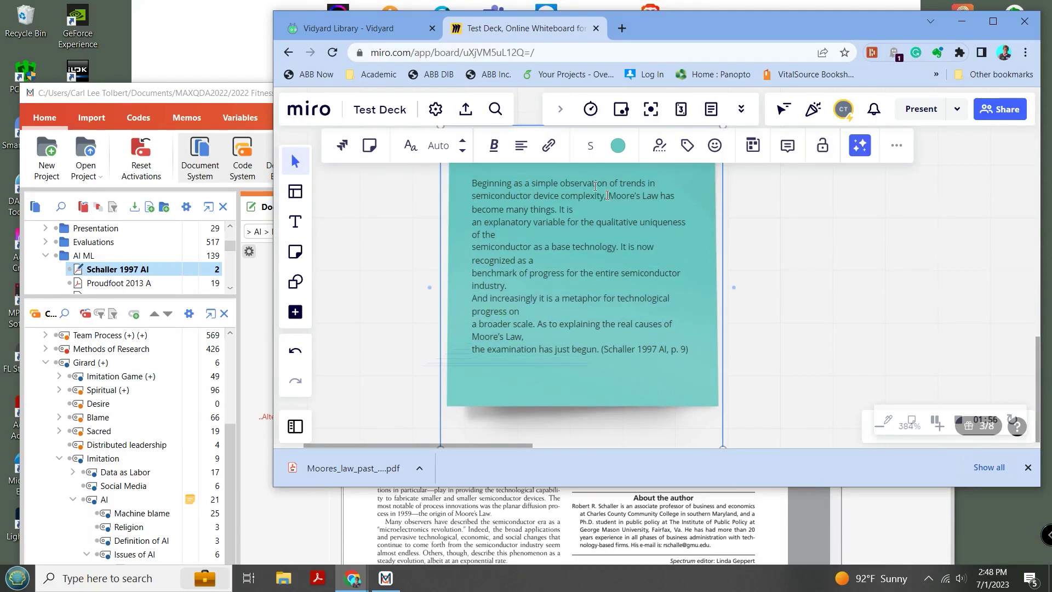
key(Delete)
click(610, 228)
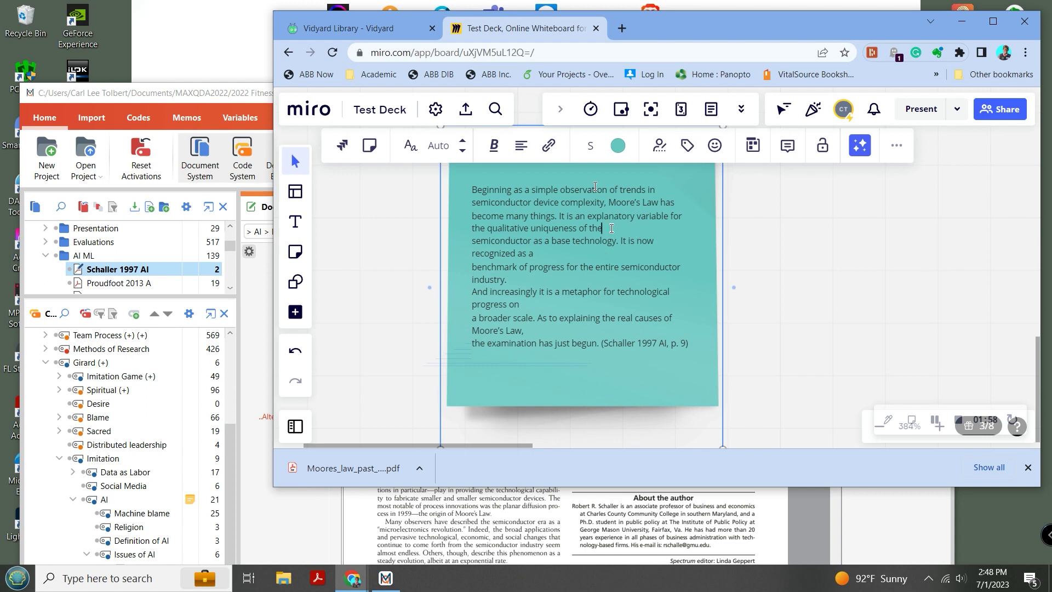
key(Delete)
click(644, 248)
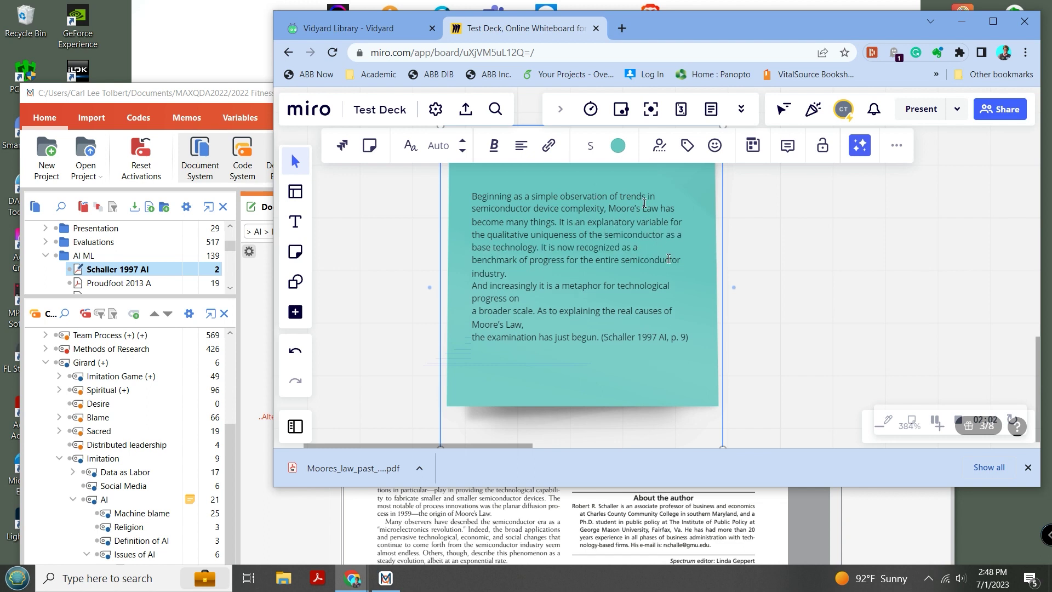
key(Delete)
click(551, 295)
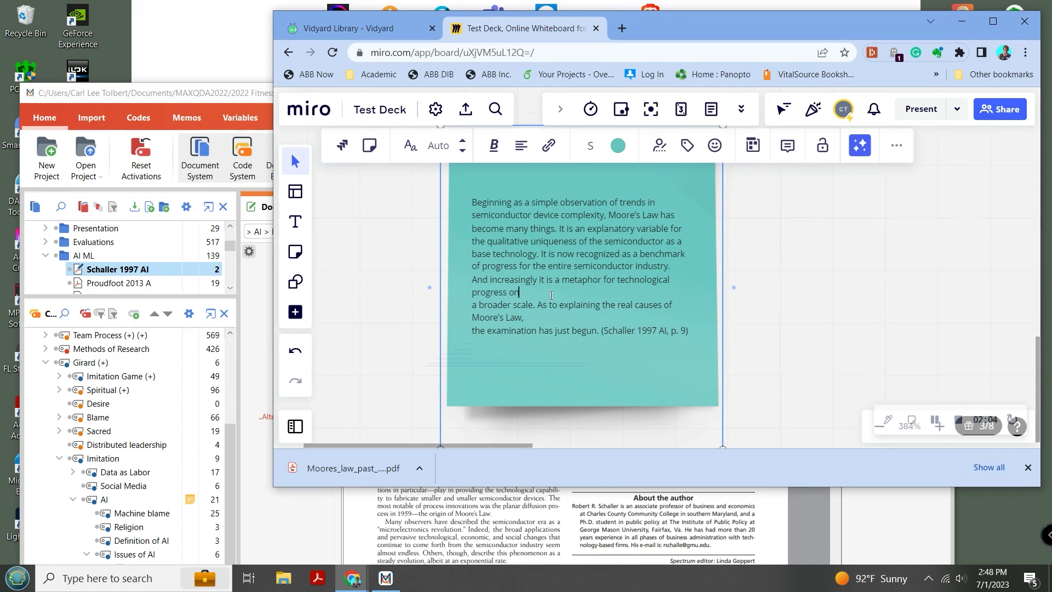
key(Delete)
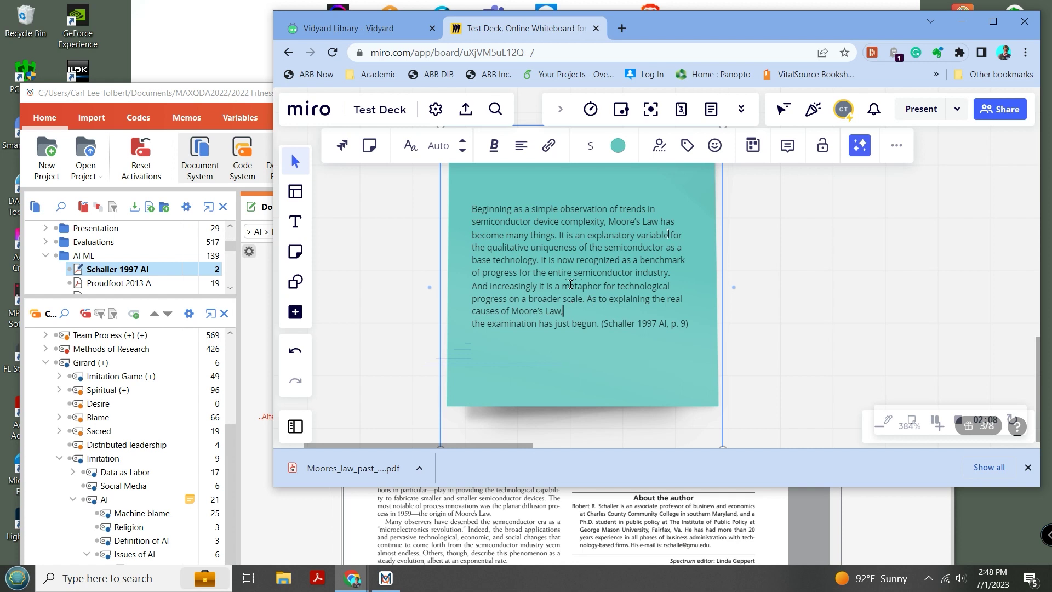
key(Delete)
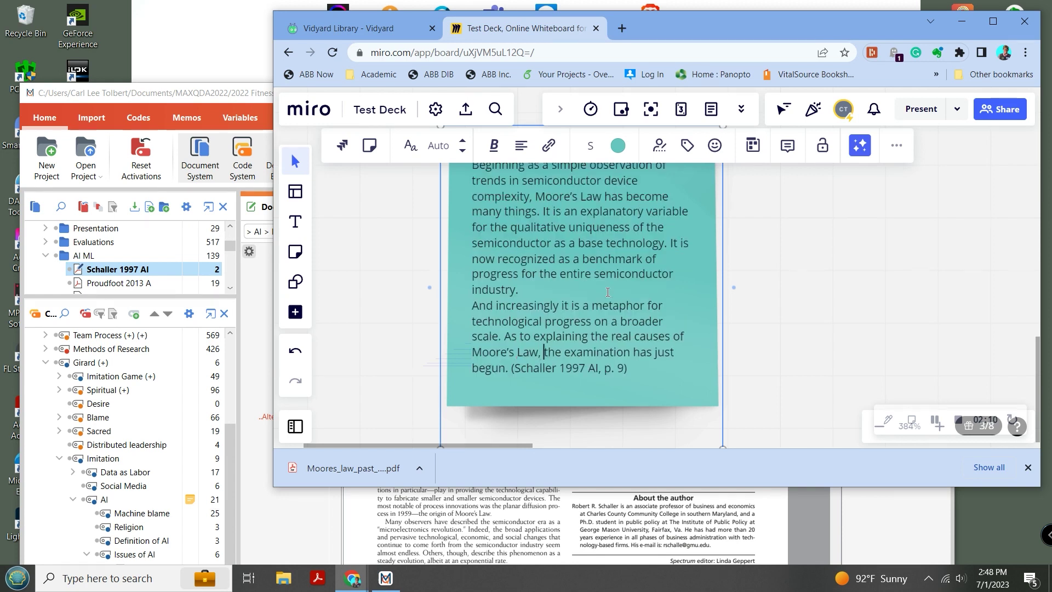
drag(519, 290, 551, 276)
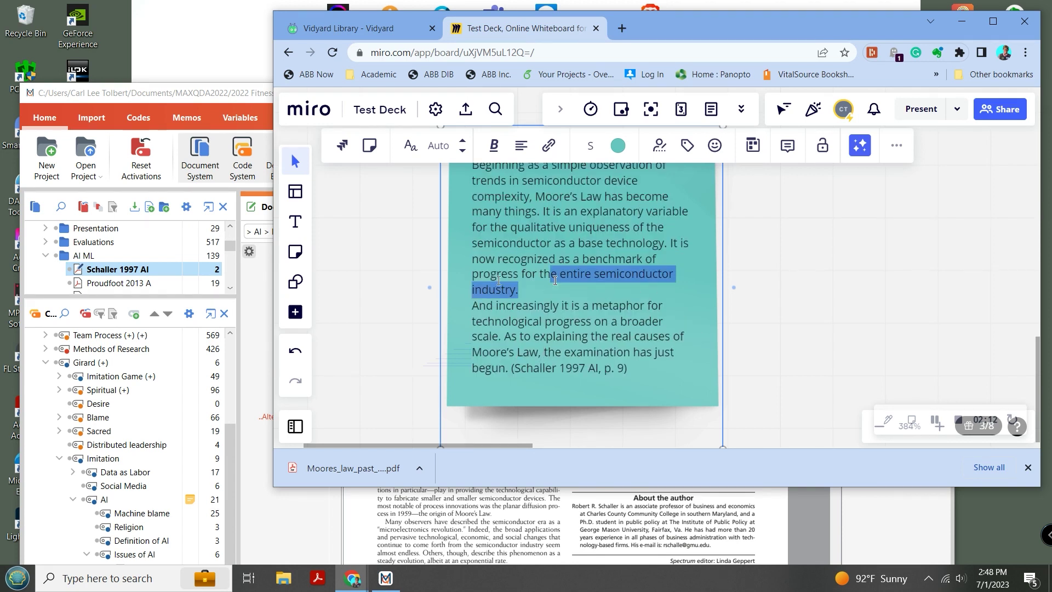
click(555, 296)
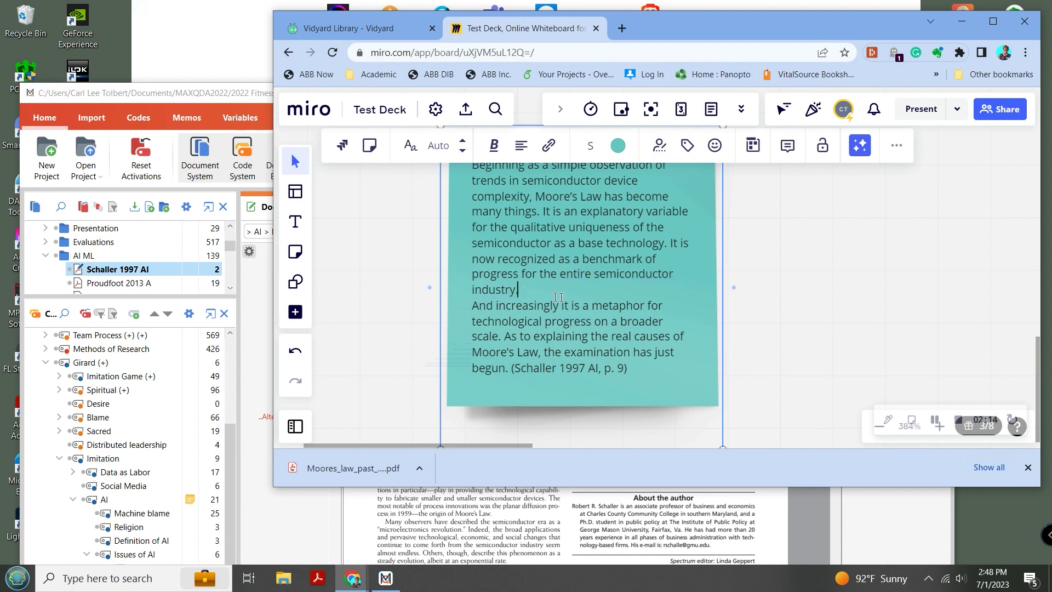
key(Delete)
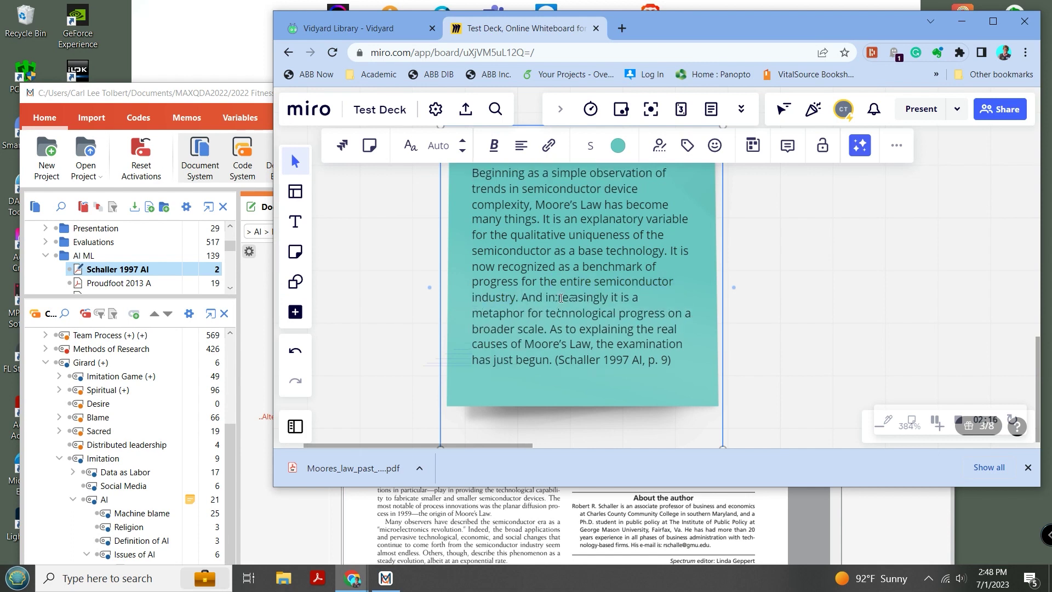
click(798, 260)
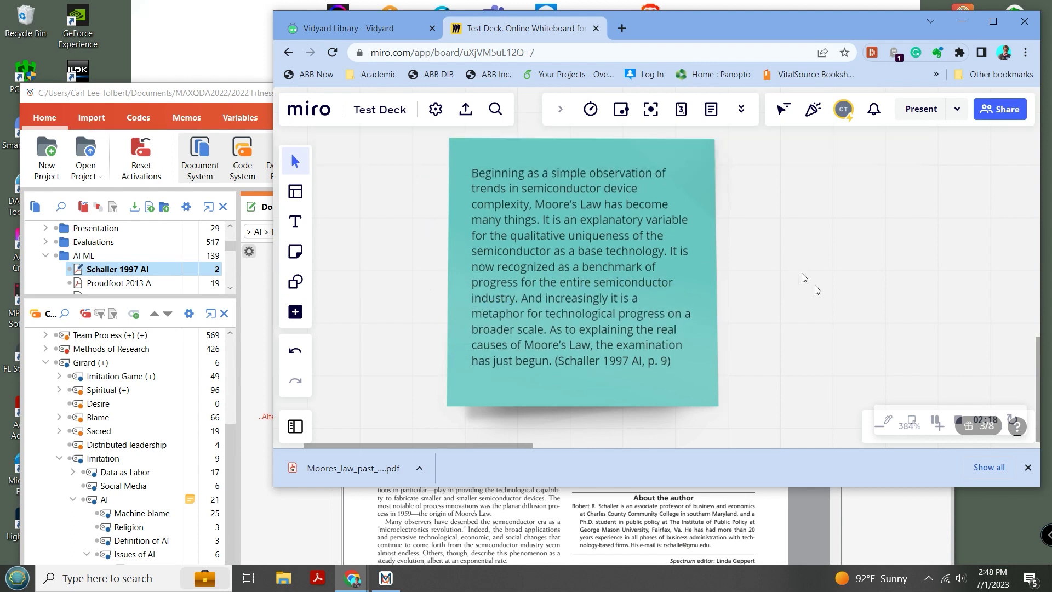
scroll(807, 258, down, 3)
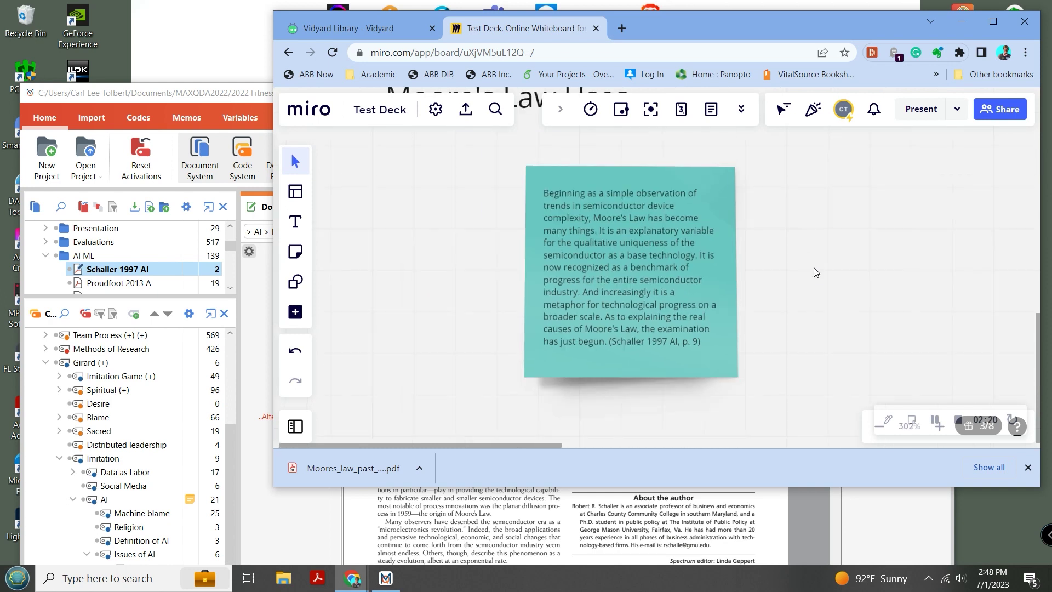
right_click(820, 272)
click(784, 244)
scroll(784, 251, down, 5)
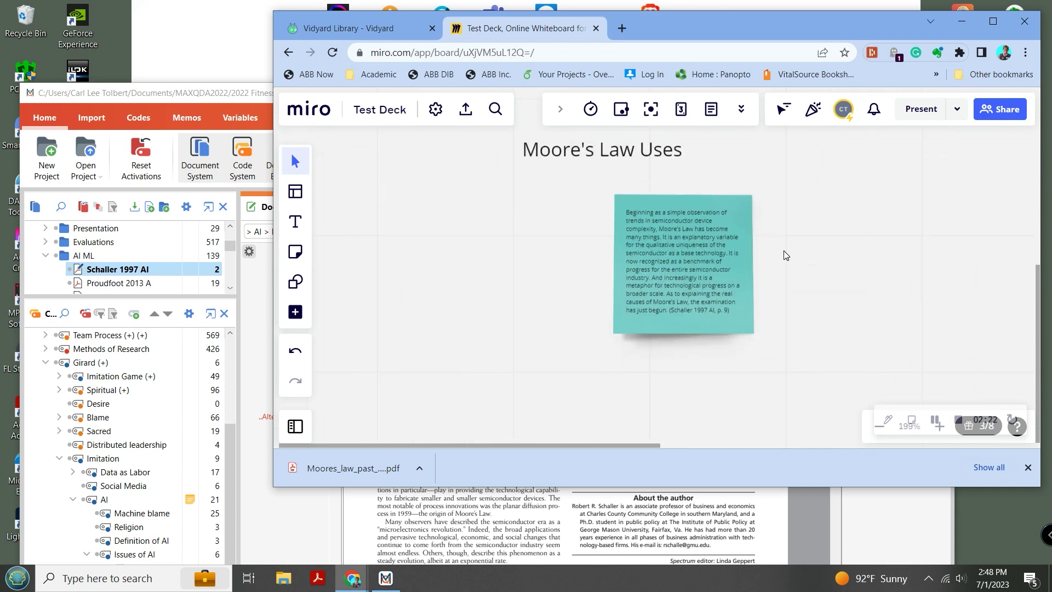
scroll(763, 303, down, 4)
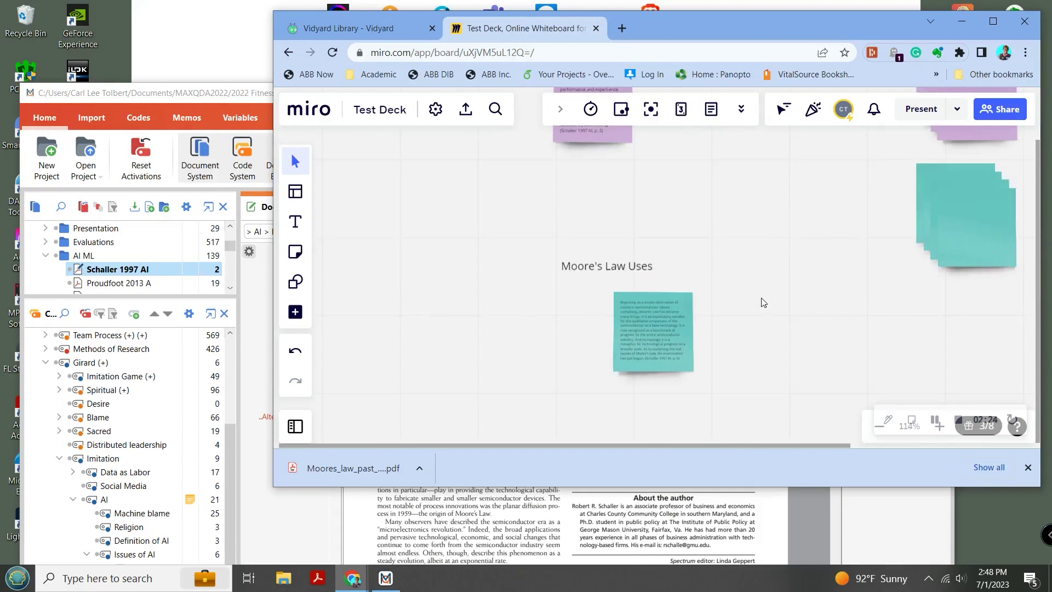
drag(773, 253, 615, 301)
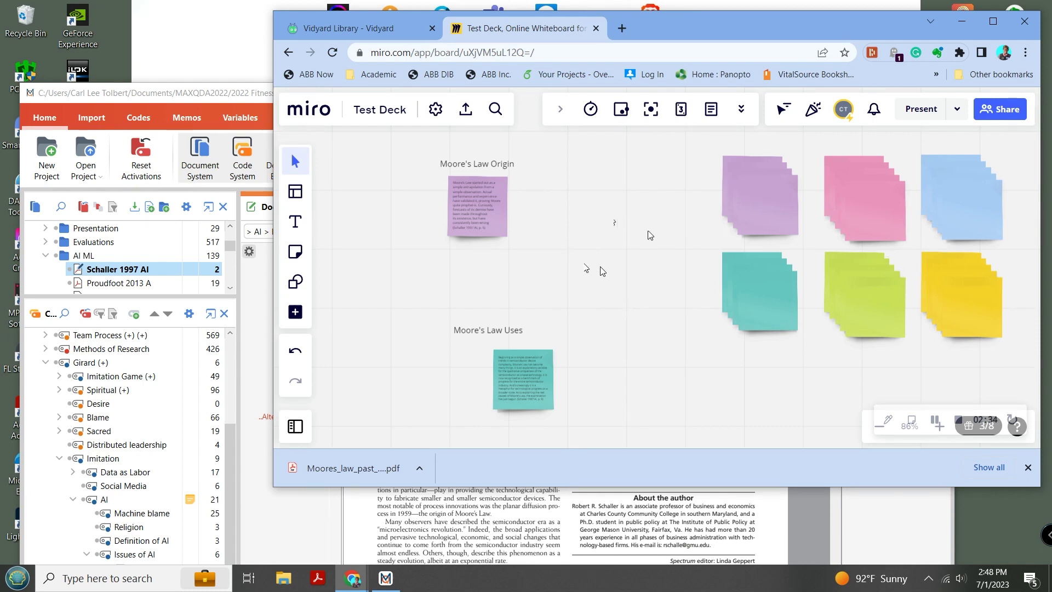
Open Word with a blank document, reduce its window, and place it in front of the Miro and MAXQDA windows.
click(15, 582)
click(129, 245)
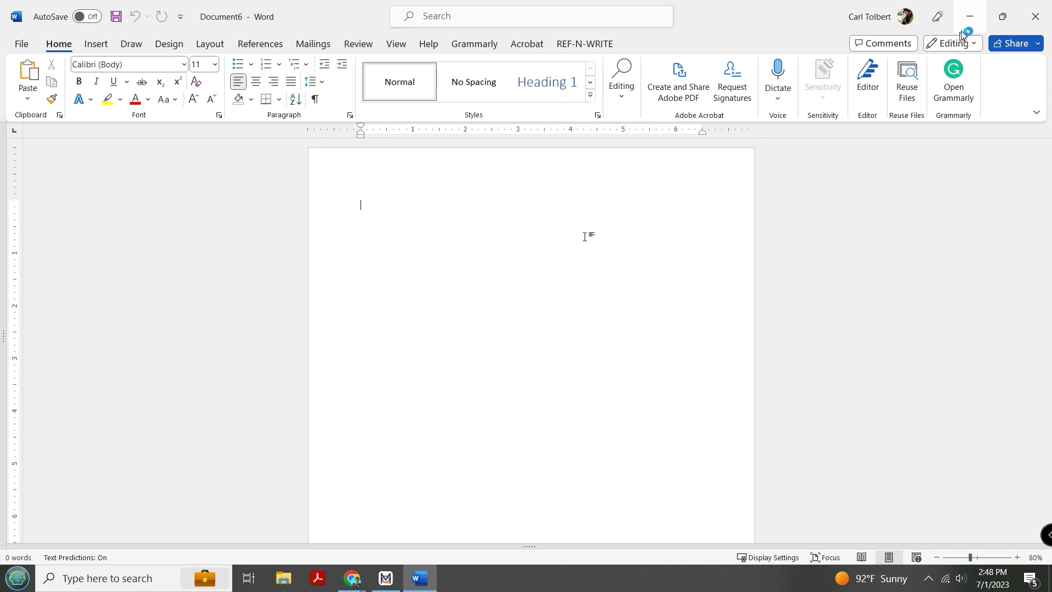
click(1002, 17)
drag(636, 89, 543, 199)
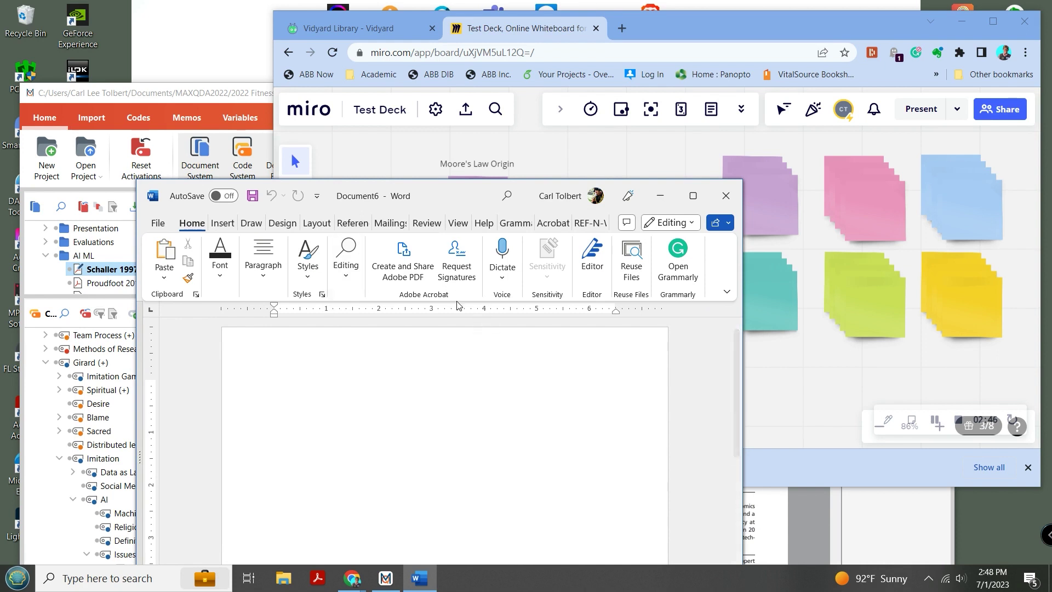
Write "Moore's Law Origin" and "Alternative Uses" in the Word document as separate heading lines with space between them.
text(Moore's Law Origi)
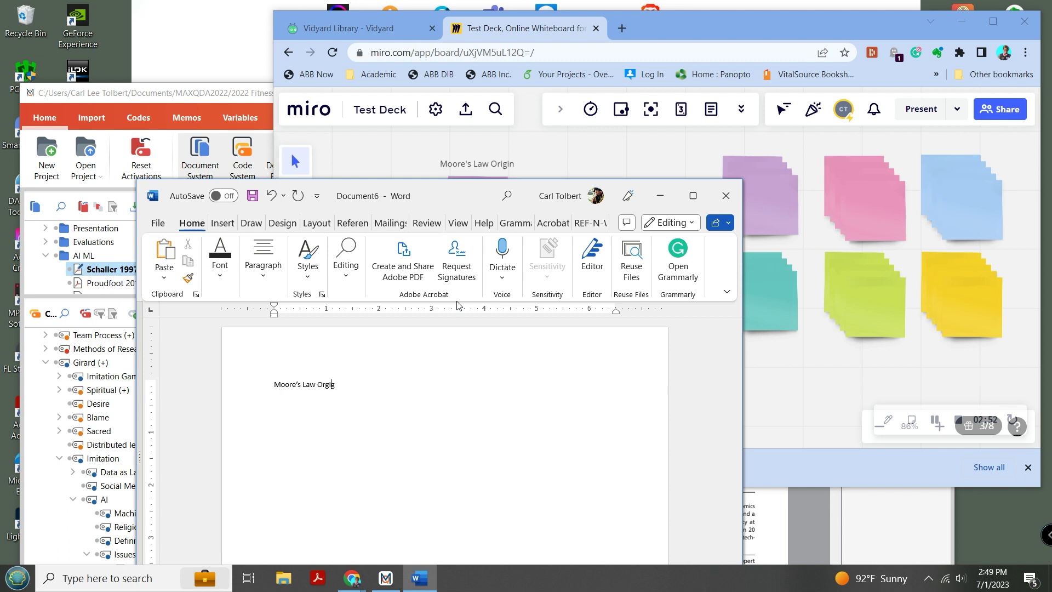
key(BackSpace)
key(BackSpace)
key(BackSpace)
text(gin)
text(ses)
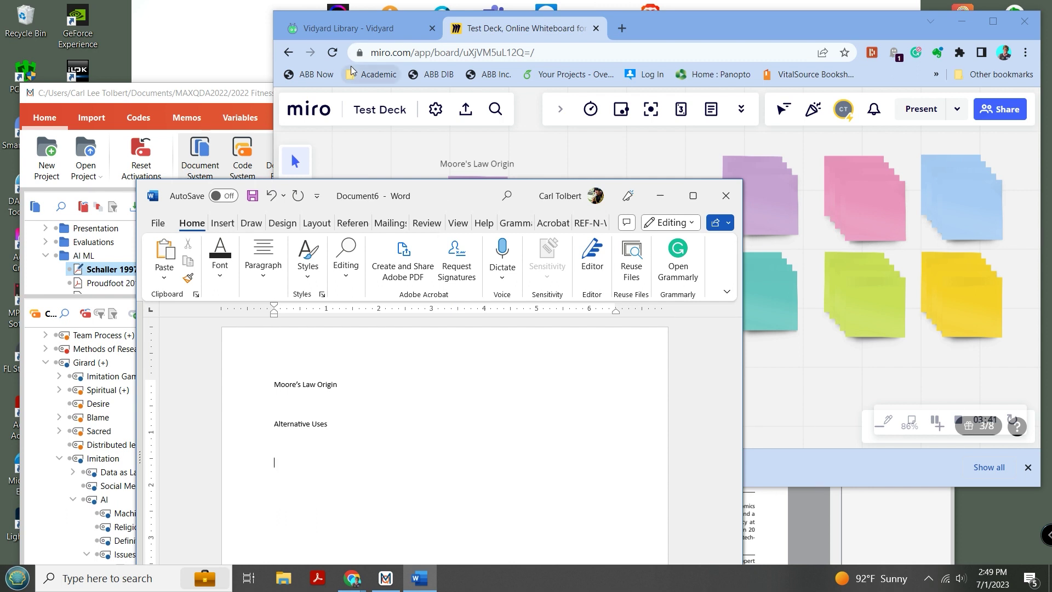
Switch to MAXQDA, run a document text search for "moore's" in place of the old search items, and look through the hits.
key(alt+Tab)
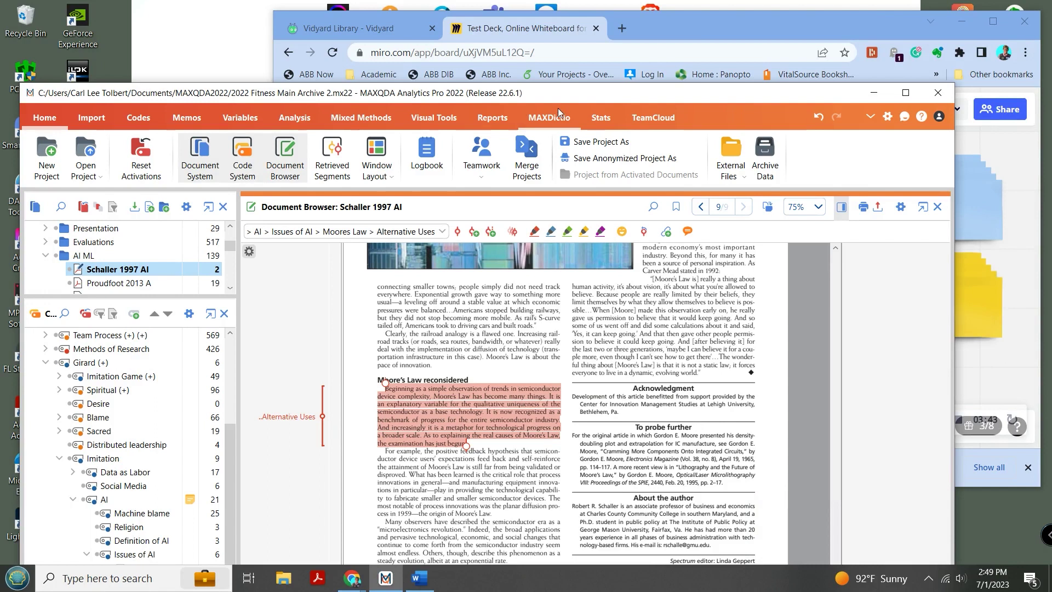
drag(577, 99, 609, 25)
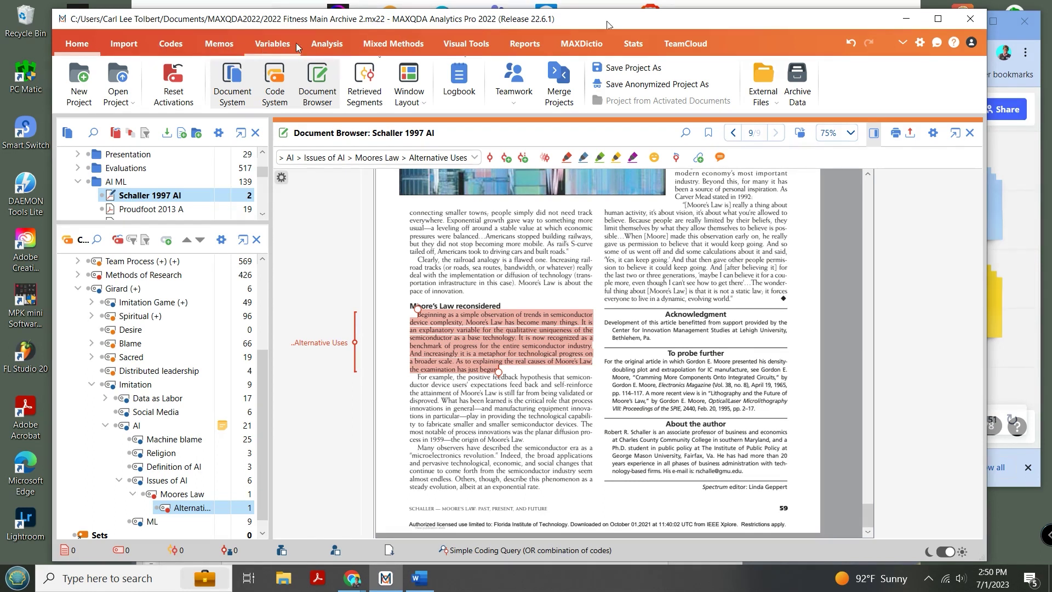
click(329, 44)
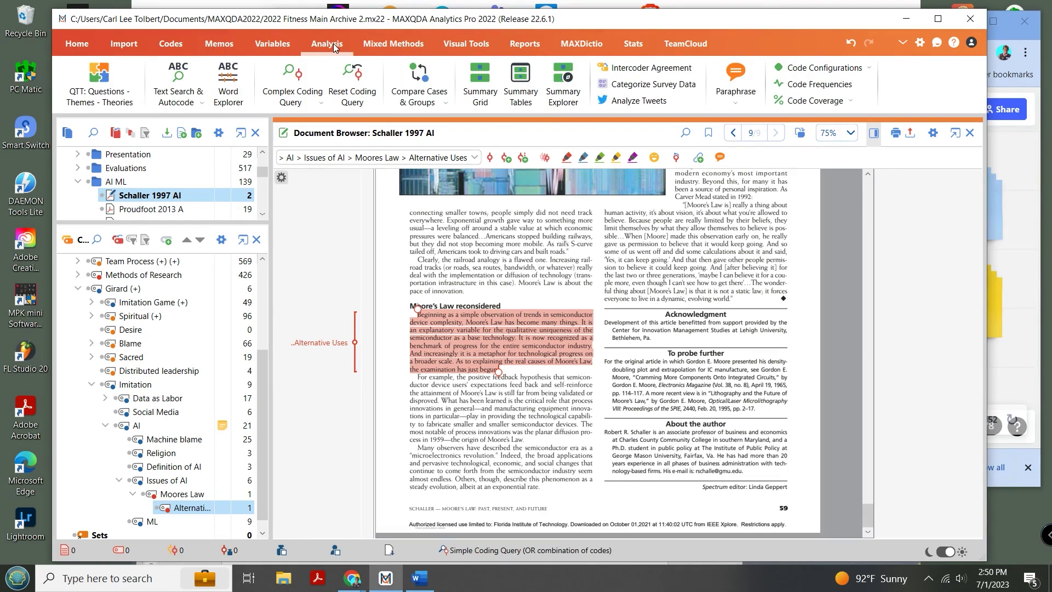
click(177, 82)
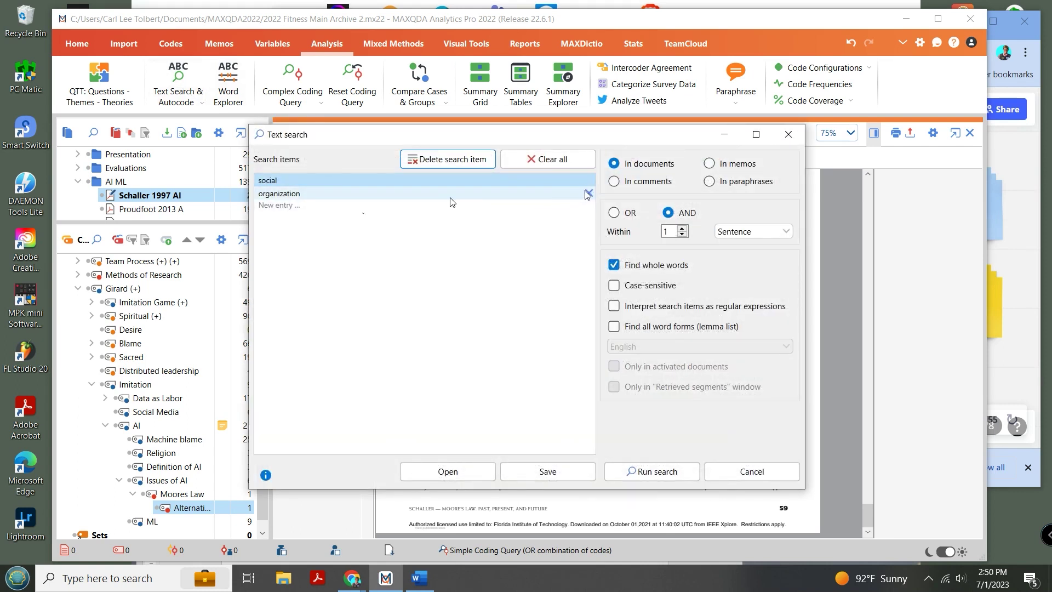
click(565, 159)
click(371, 181)
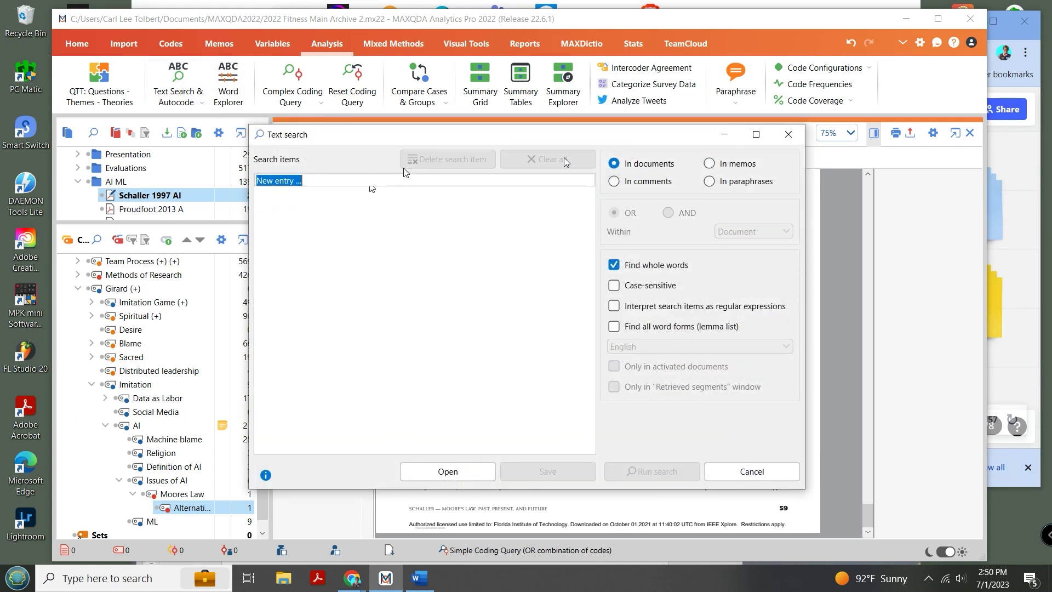
text(moor)
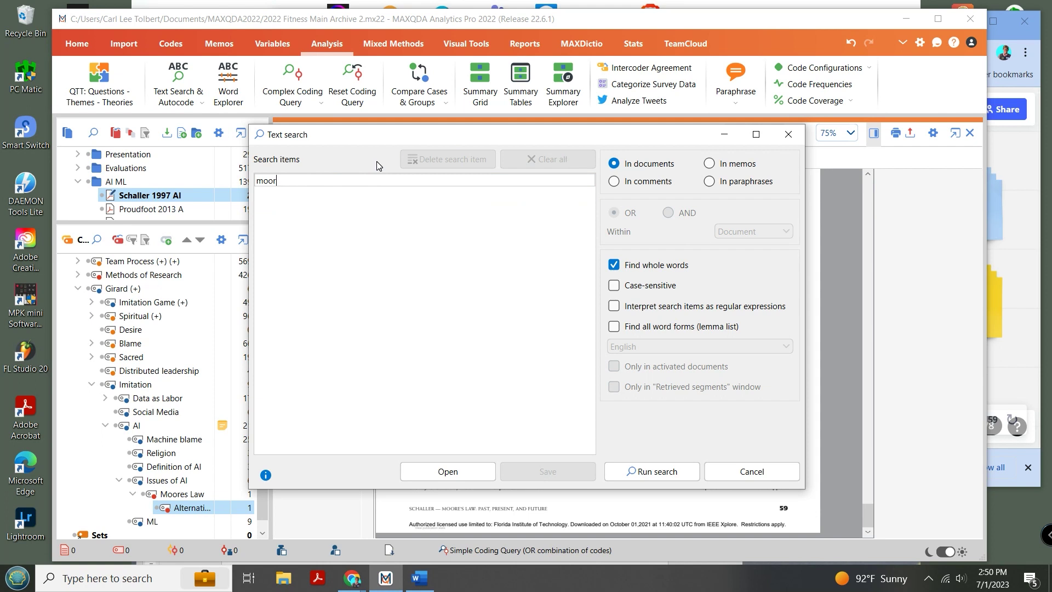
text(e's)
click(664, 481)
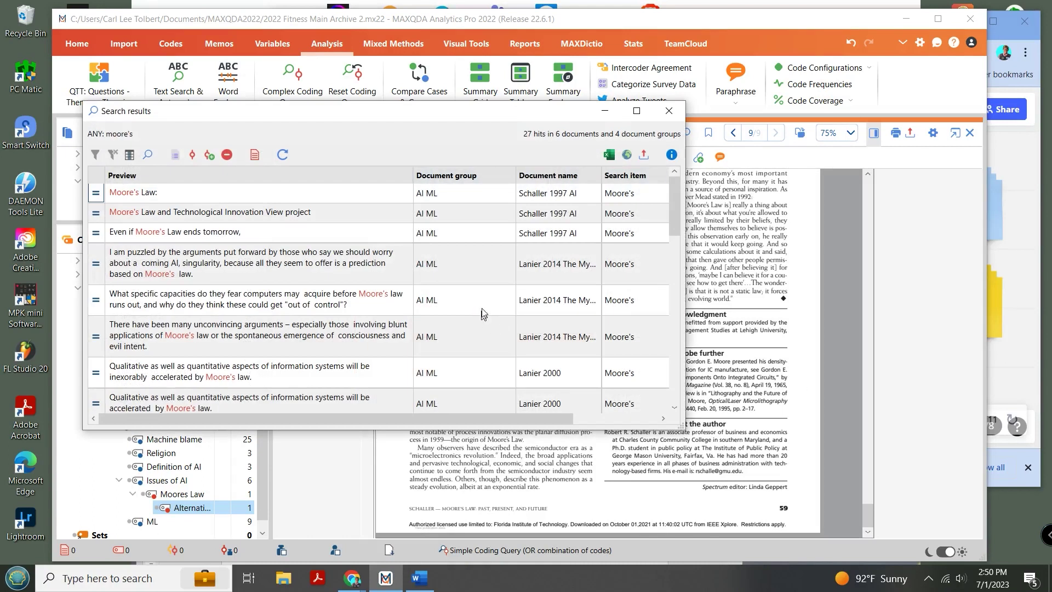
scroll(501, 311, down, 10)
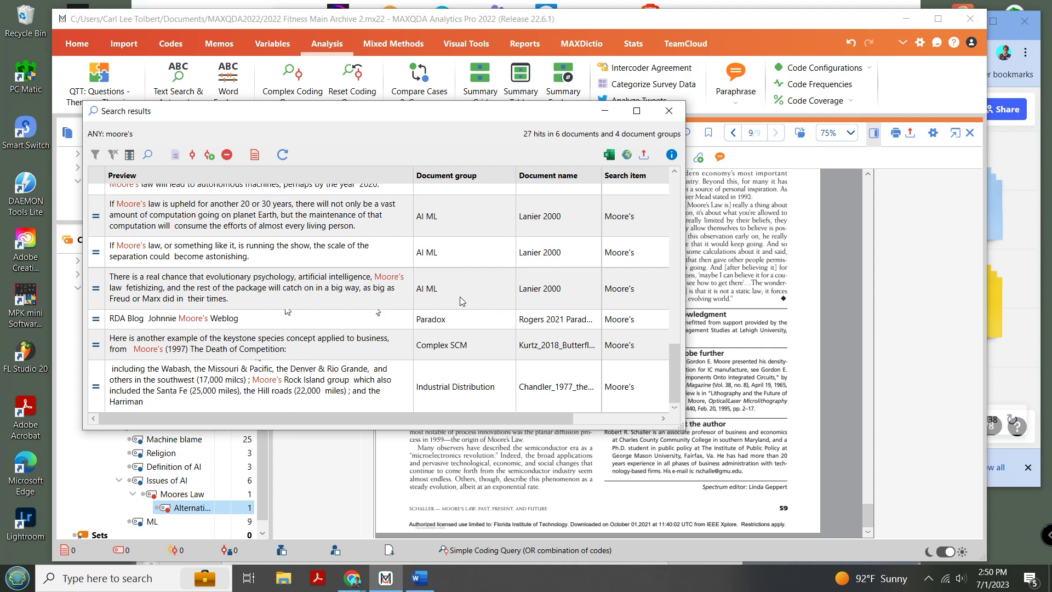
scroll(460, 303, up, 4)
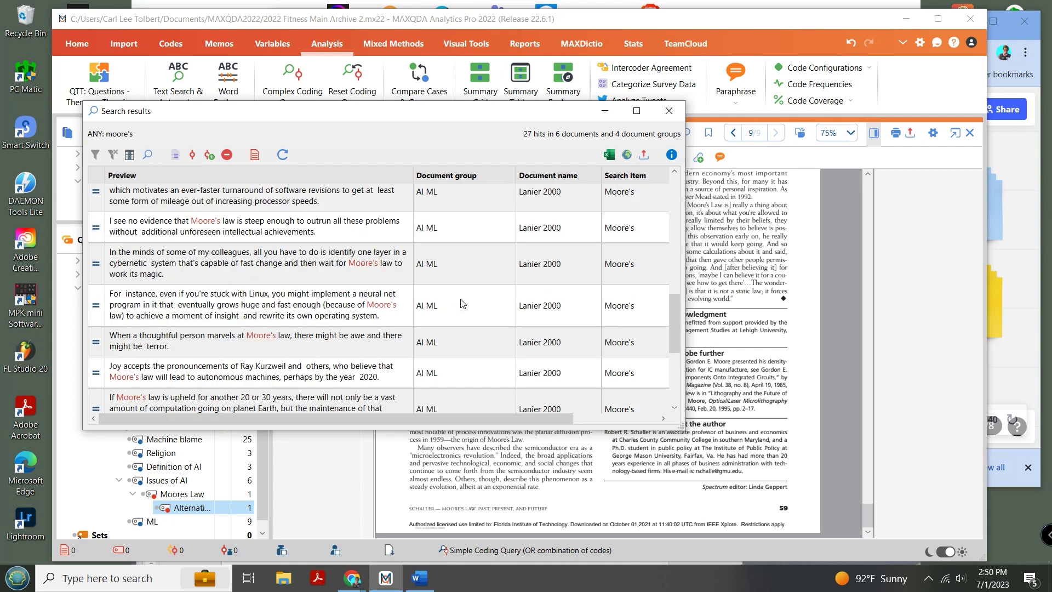
scroll(463, 303, up, 5)
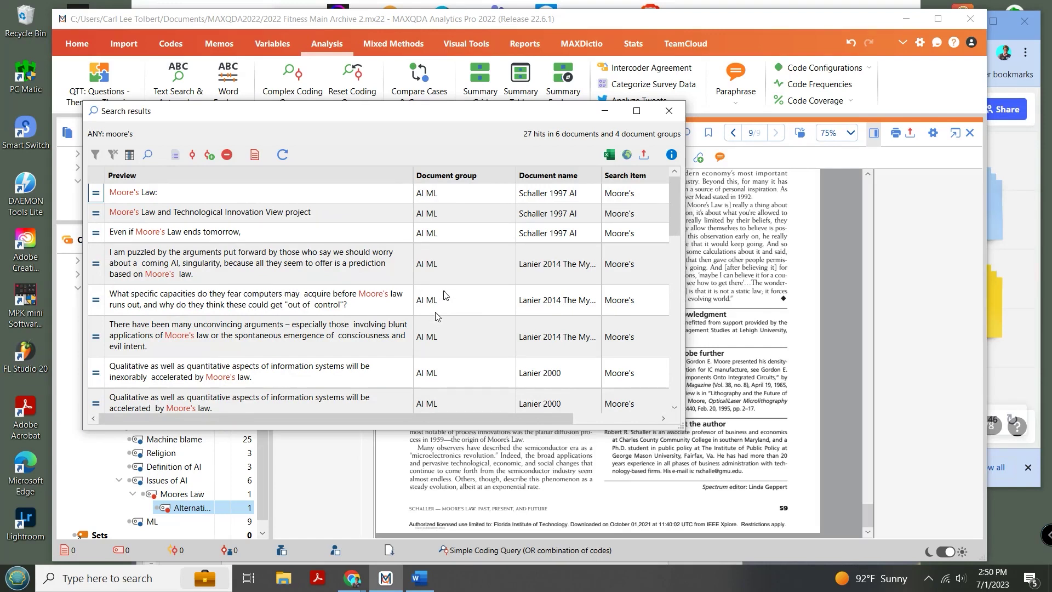
Look through the "moore's" hits, open the Lanier 2000 hit about fetishizing Moore's law, and select its whole paragraph clear of the results window.
scroll(445, 296, down, 2)
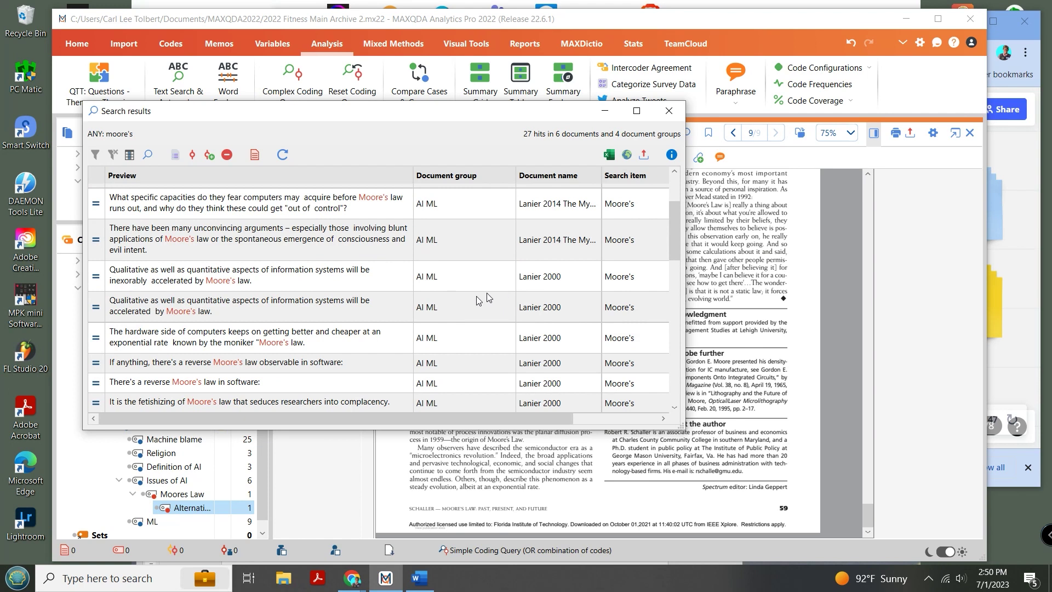
scroll(477, 298, up, 2)
scroll(471, 301, down, 3)
scroll(470, 304, down, 2)
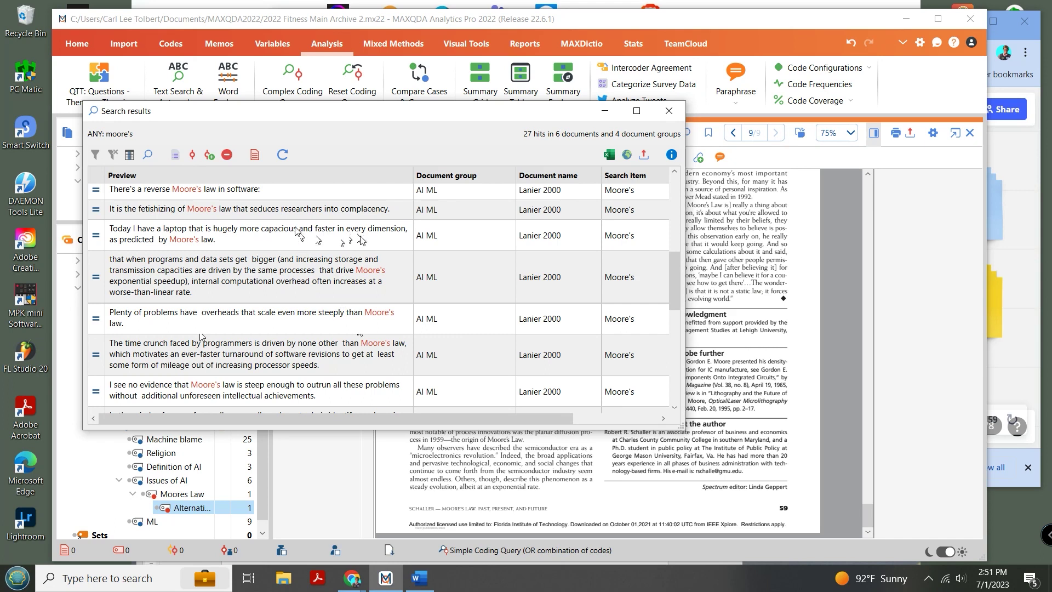
click(311, 211)
drag(502, 116, 254, 237)
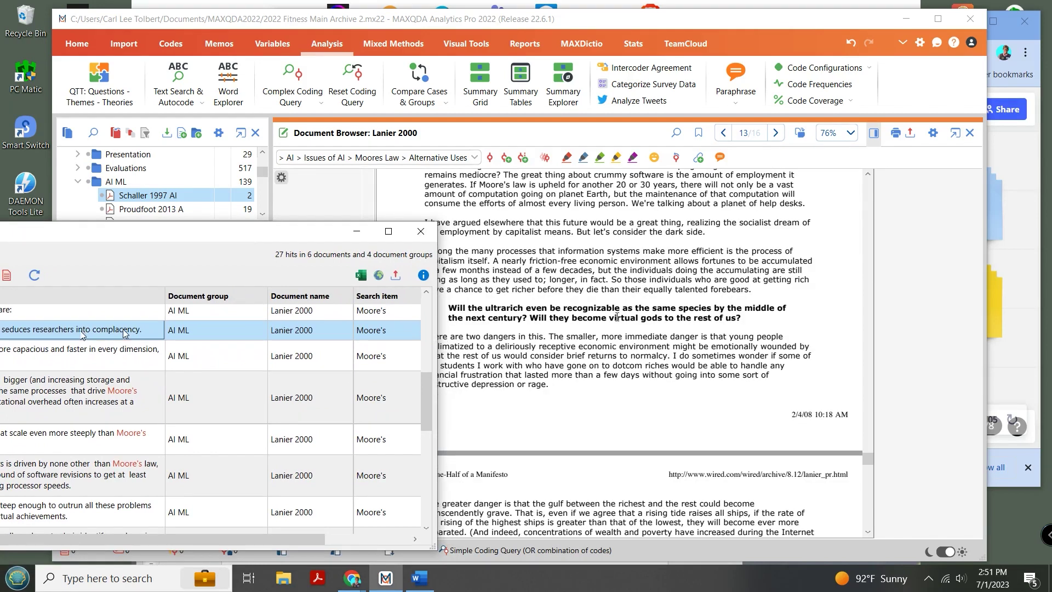
click(115, 351)
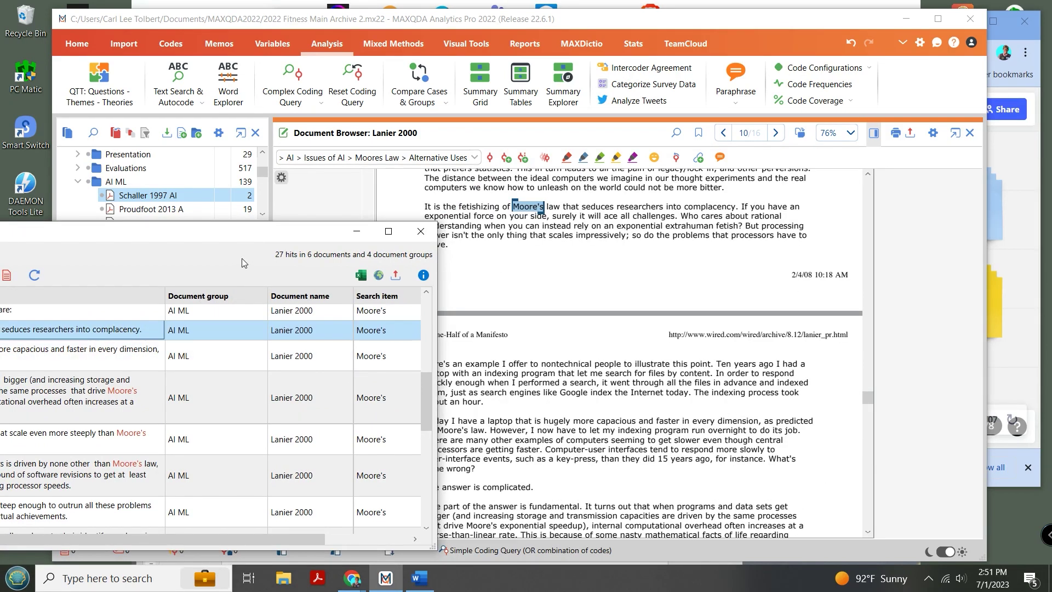
drag(326, 246, 370, 367)
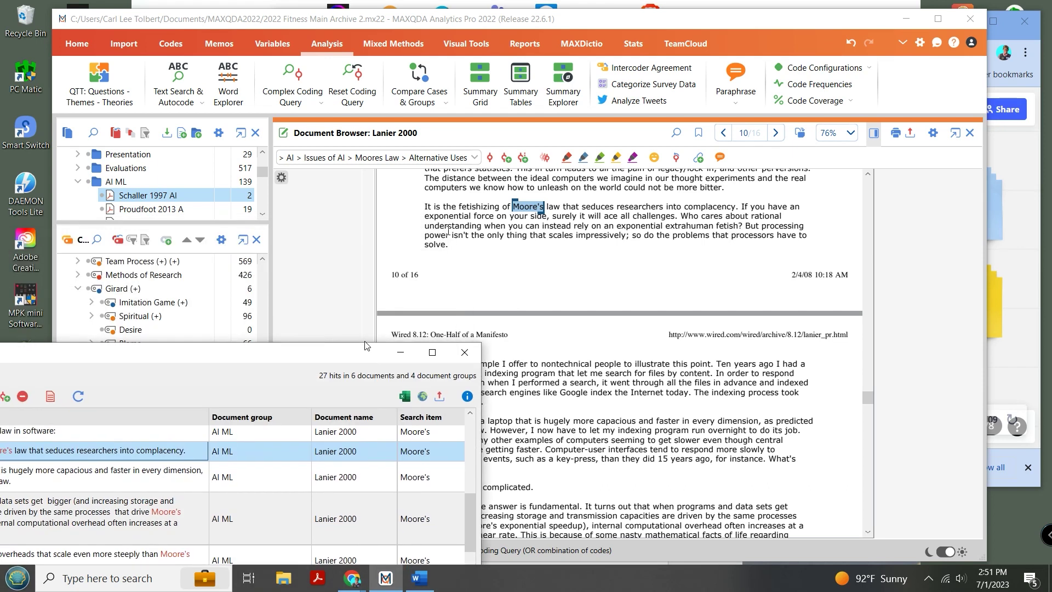
drag(424, 206, 475, 252)
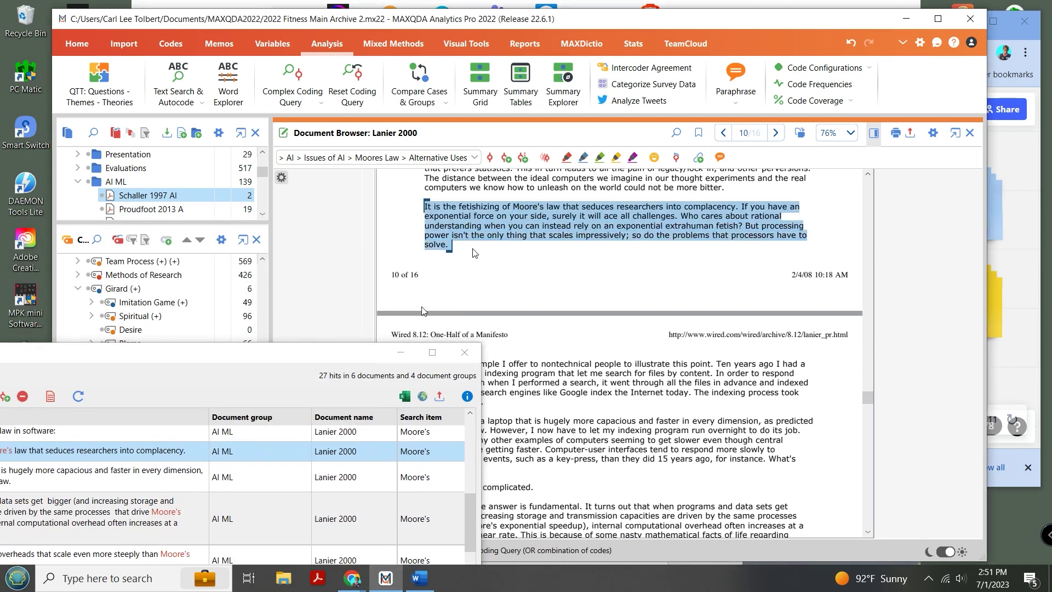
drag(322, 349, 816, 299)
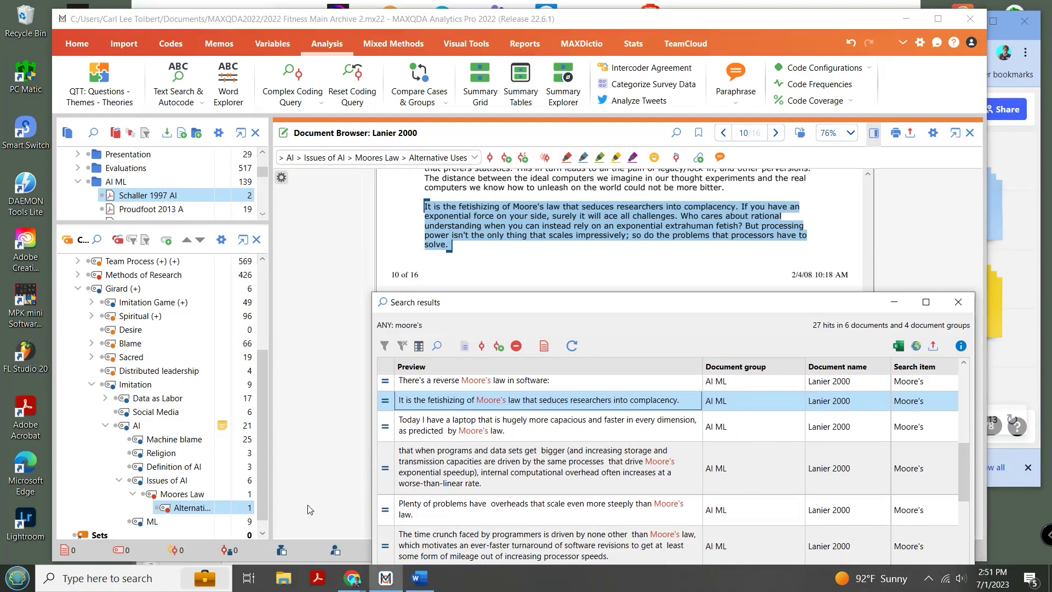
Create a green "Criticism" subcode under Moores Law and code the selected Lanier 2000 paragraph with it.
click(184, 493)
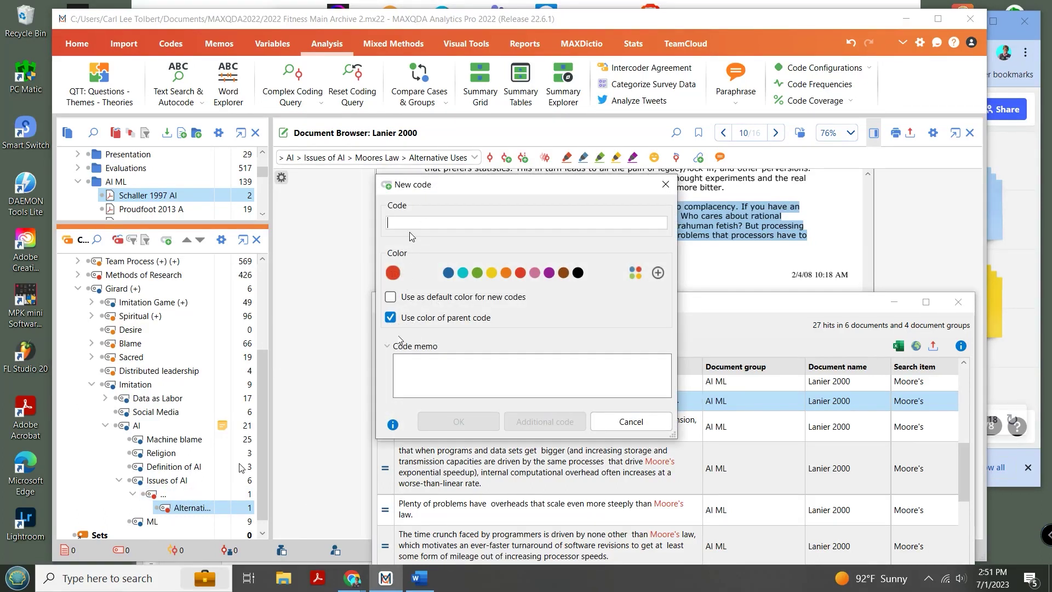
text(Criticism)
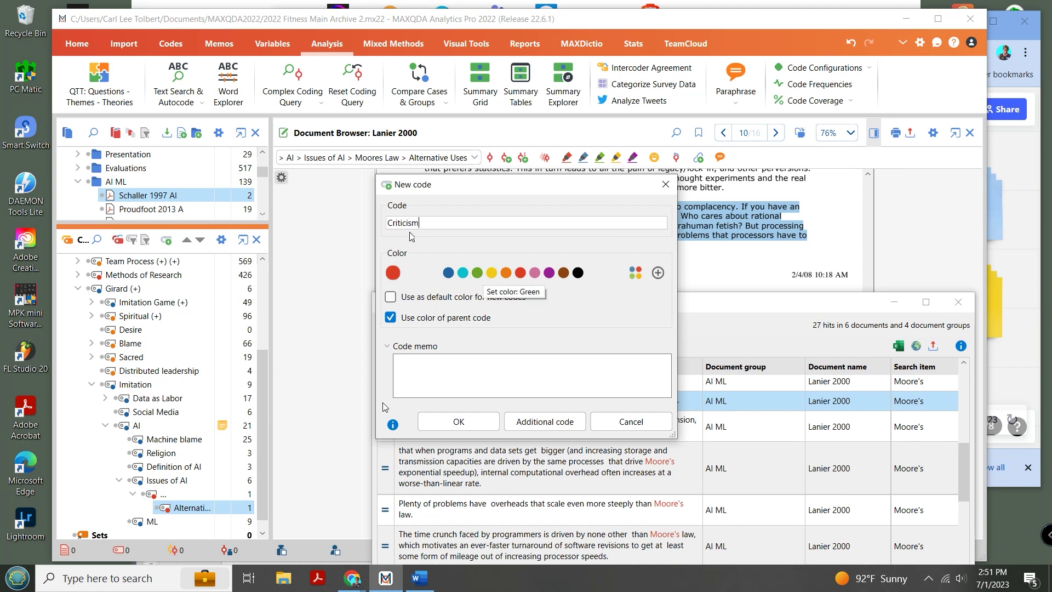
click(477, 272)
click(459, 421)
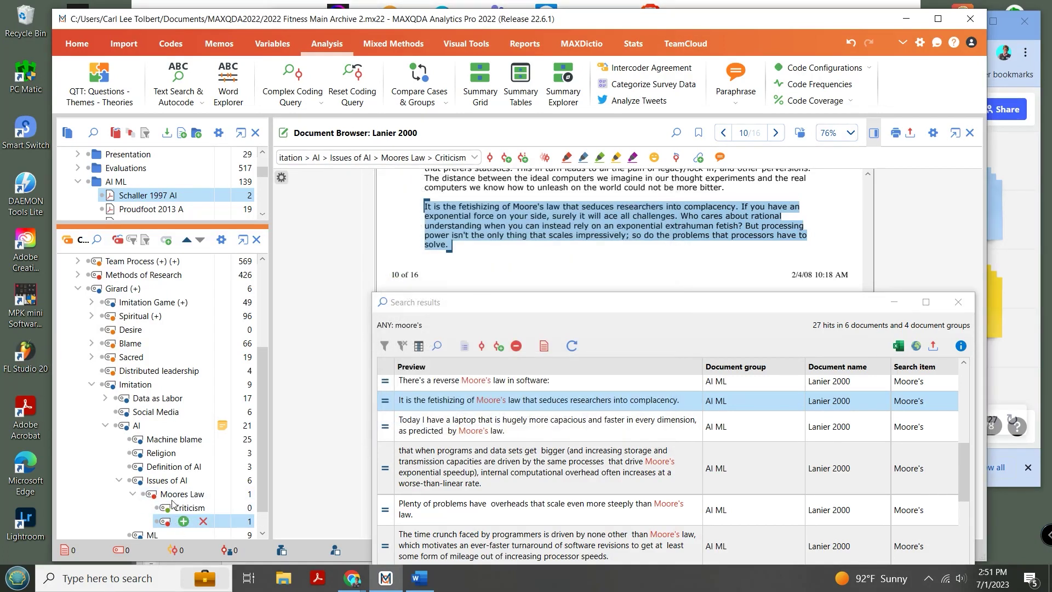
drag(520, 231, 198, 512)
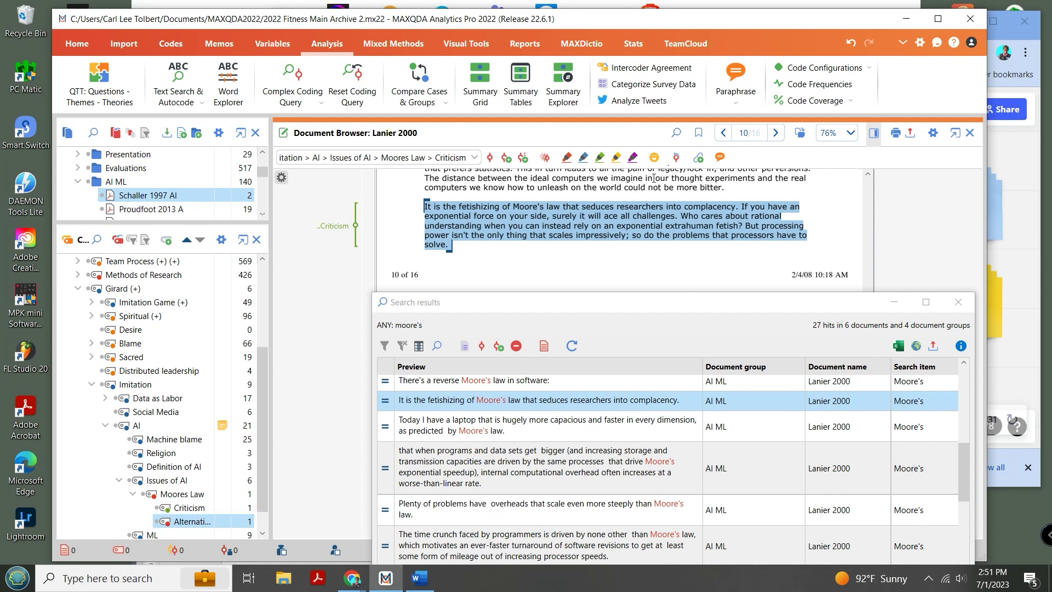
Copy the coded Lanier 2000 paragraph and paste it onto the front lime green sticky note in Miro.
right_click(521, 233)
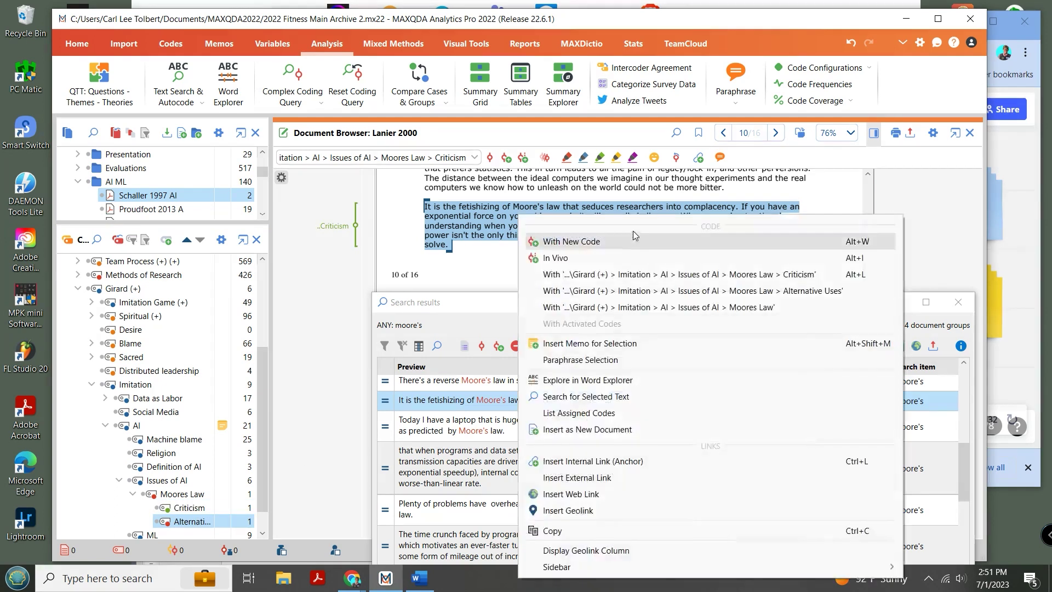
click(580, 533)
drag(689, 27, 677, 141)
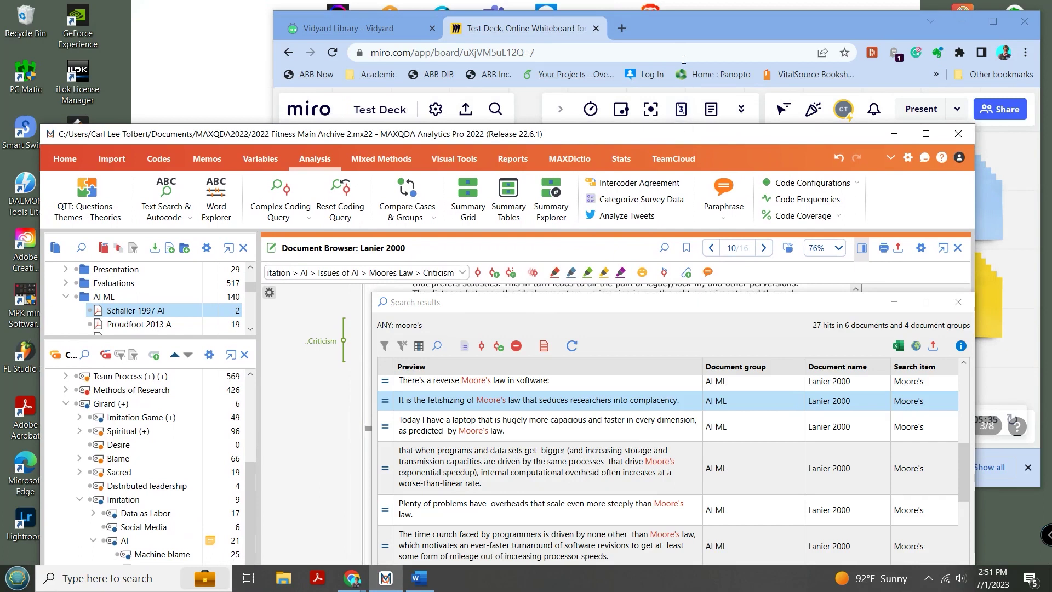
click(540, 35)
click(873, 299)
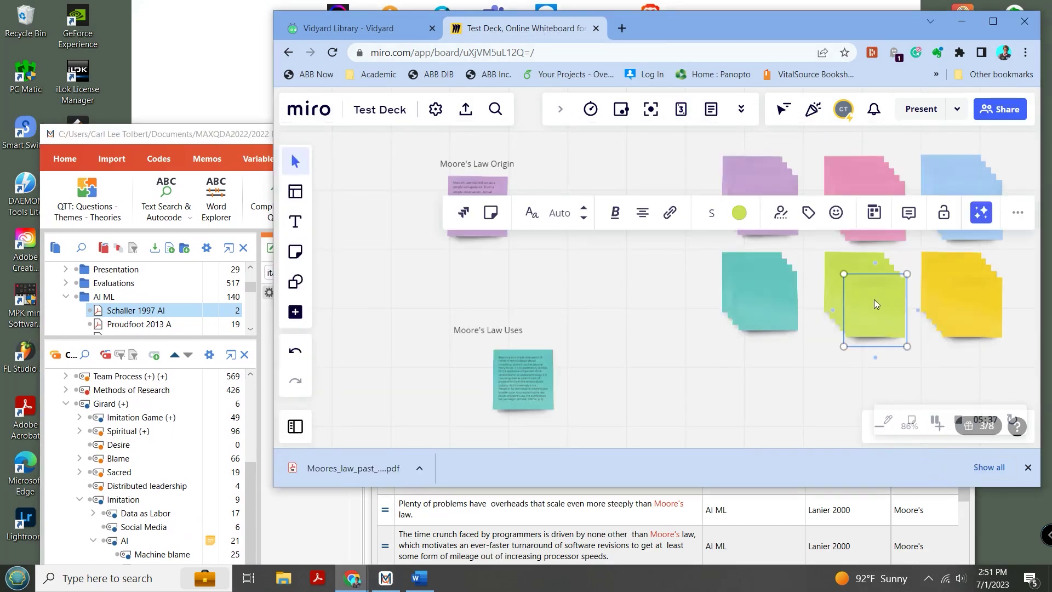
click(874, 300)
right_click(876, 305)
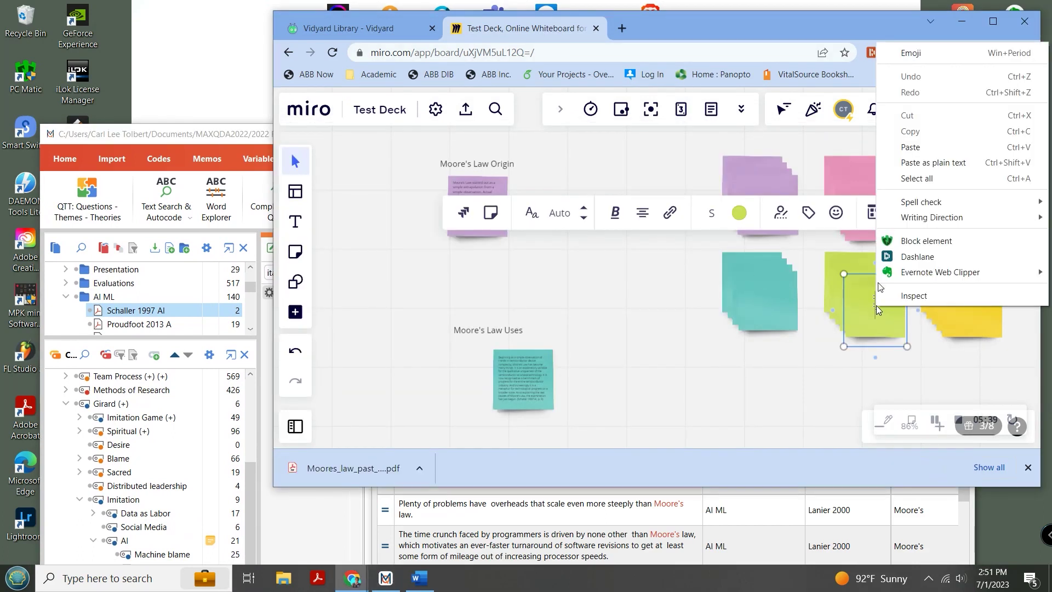
click(918, 148)
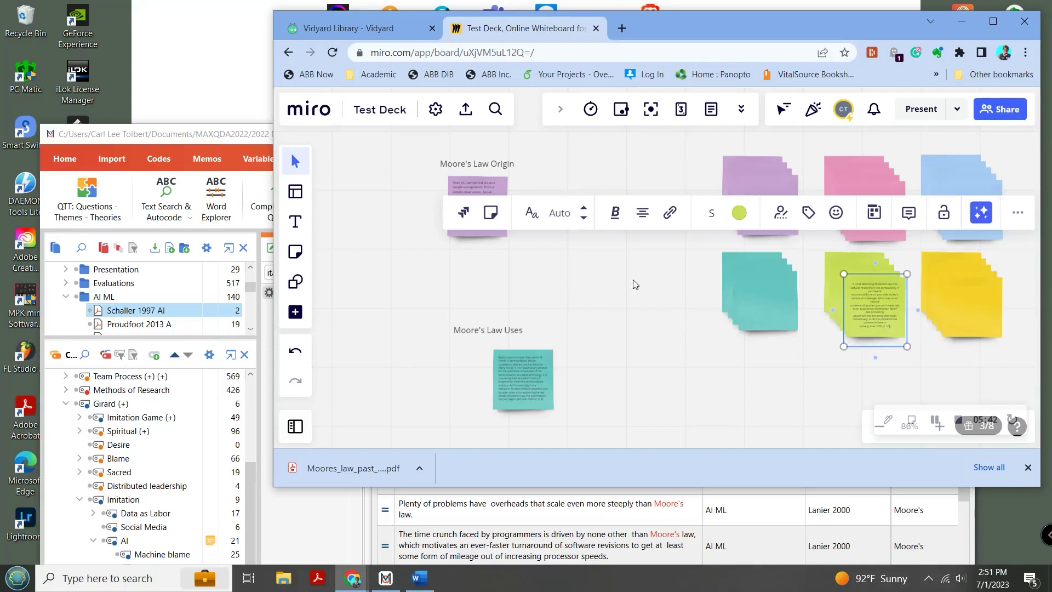
Add a "Criticism" text label between the Moore's Law Origin and Uses groups and move the filled green note to it.
click(499, 288)
click(295, 222)
drag(518, 268, 632, 289)
text(Criticism)
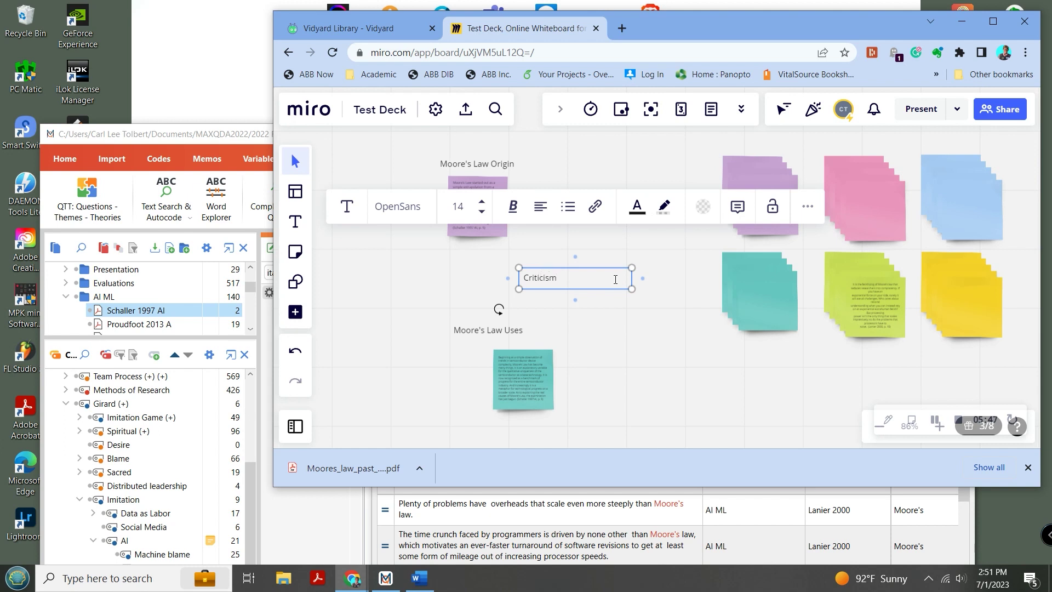
drag(874, 322, 571, 297)
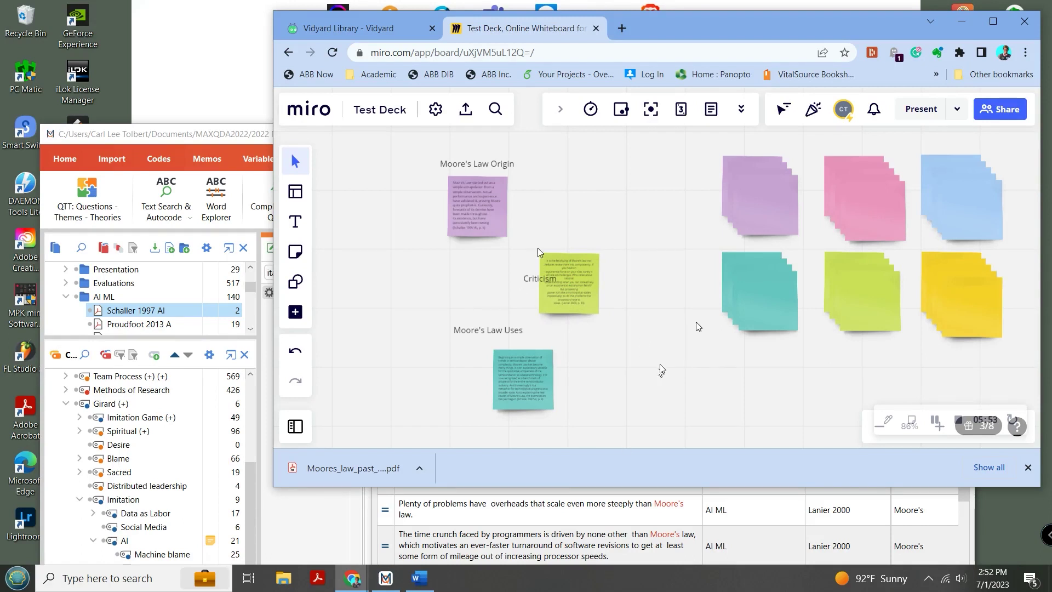
Left-align the passage text on the green Criticism note.
double_click(574, 277)
click(586, 312)
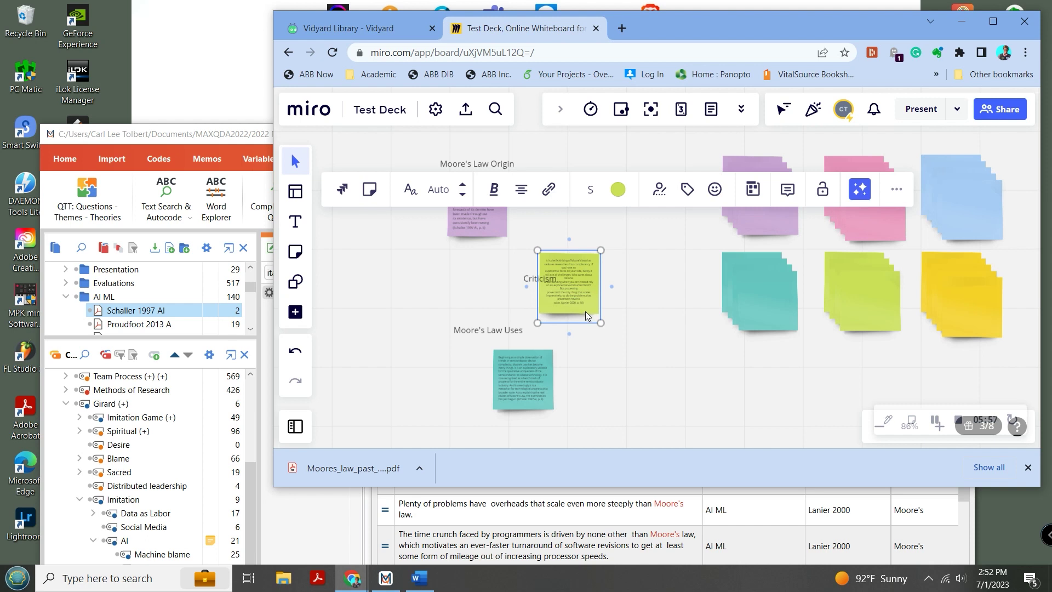
double_click(586, 311)
click(523, 189)
click(495, 229)
click(644, 350)
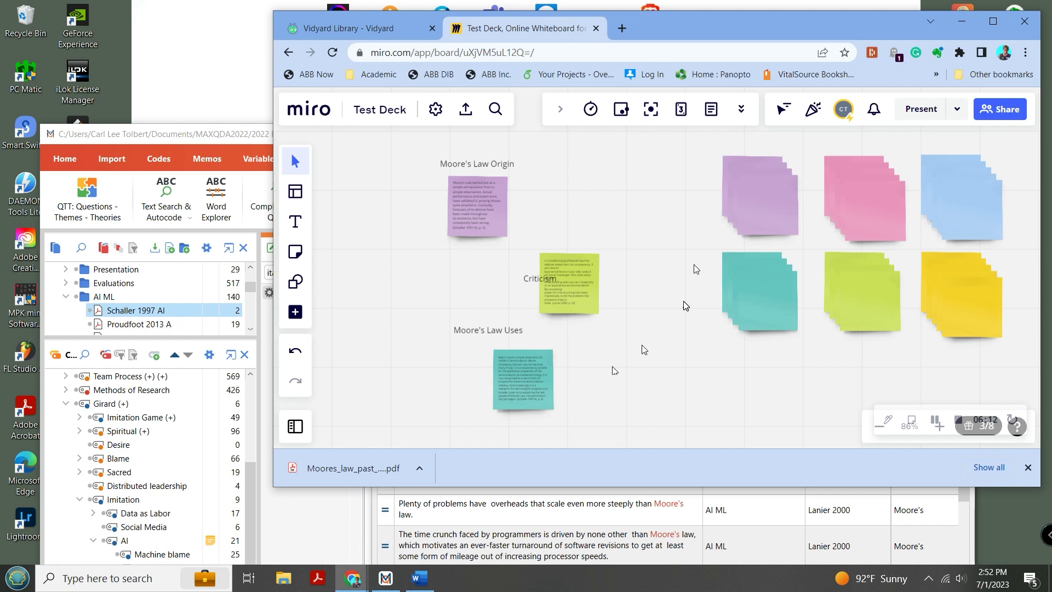
Switch to the MAXQDA search results, review the remaining "moore's" hits to the end of the list, and close the results window.
click(626, 515)
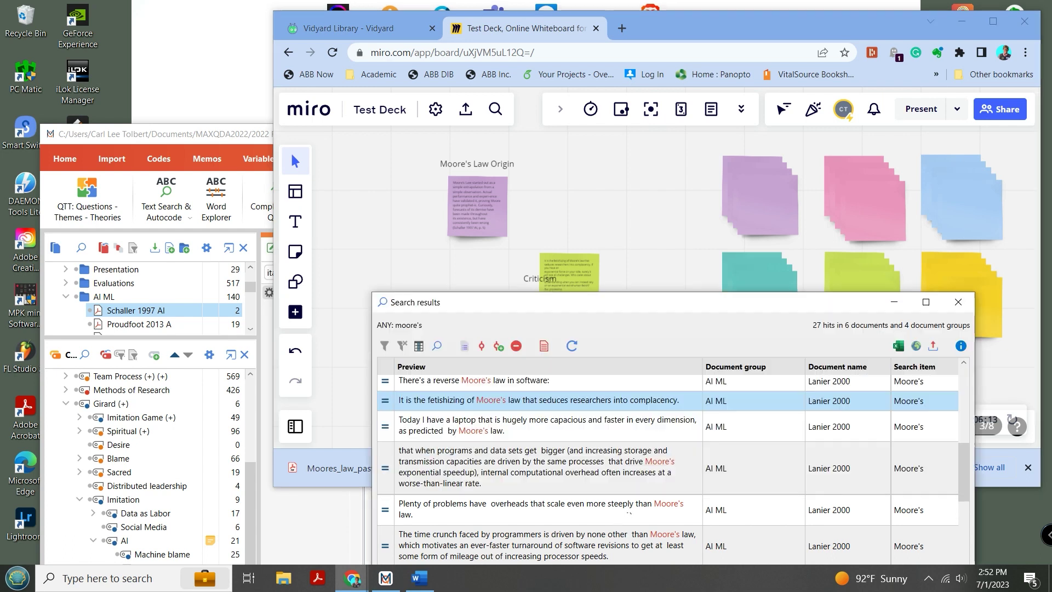
drag(691, 314, 410, 69)
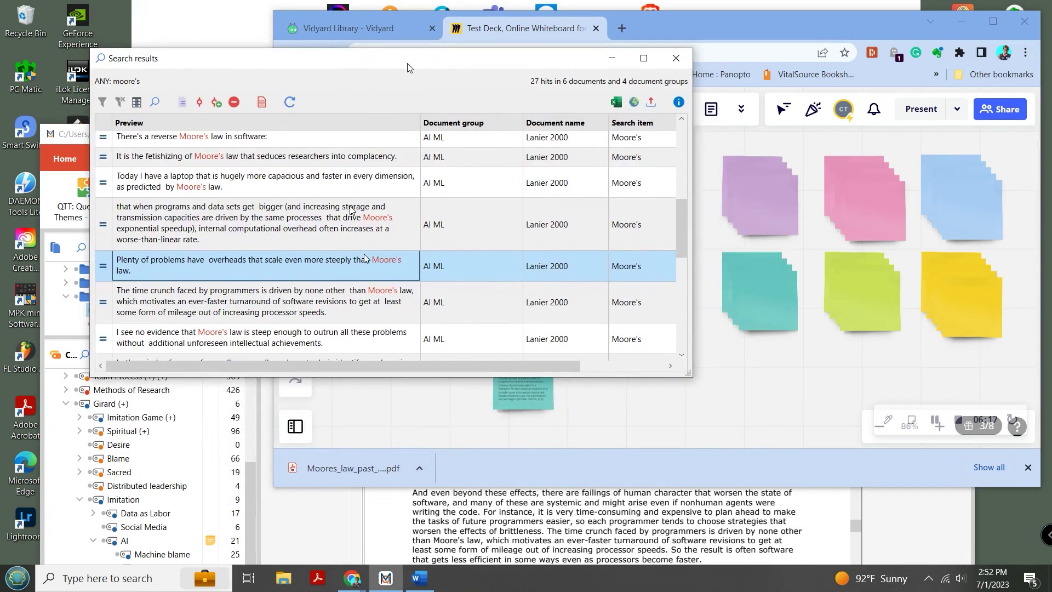
scroll(349, 267, down, 2)
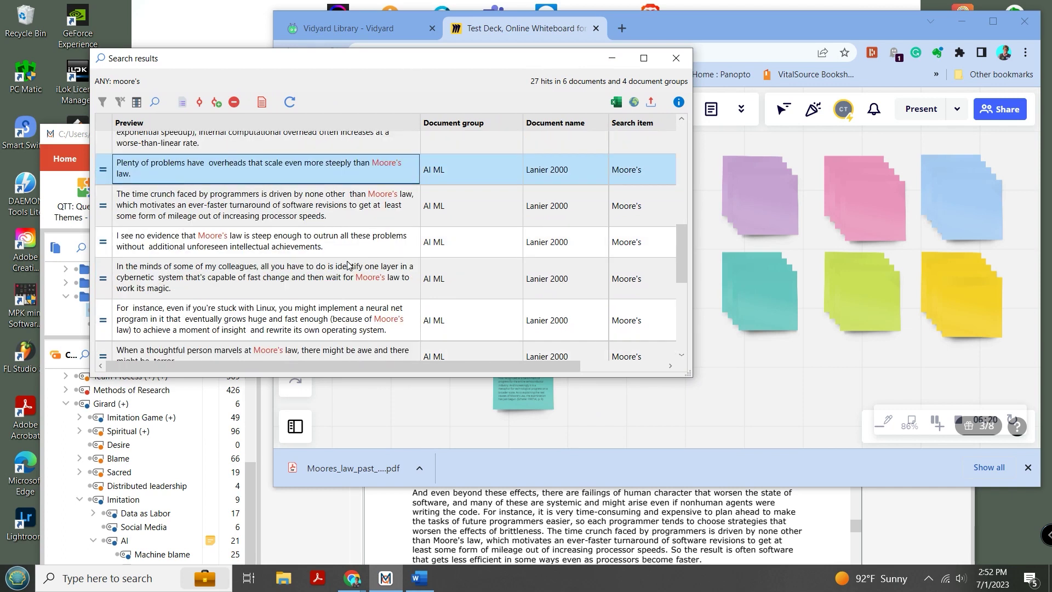
scroll(347, 266, down, 2)
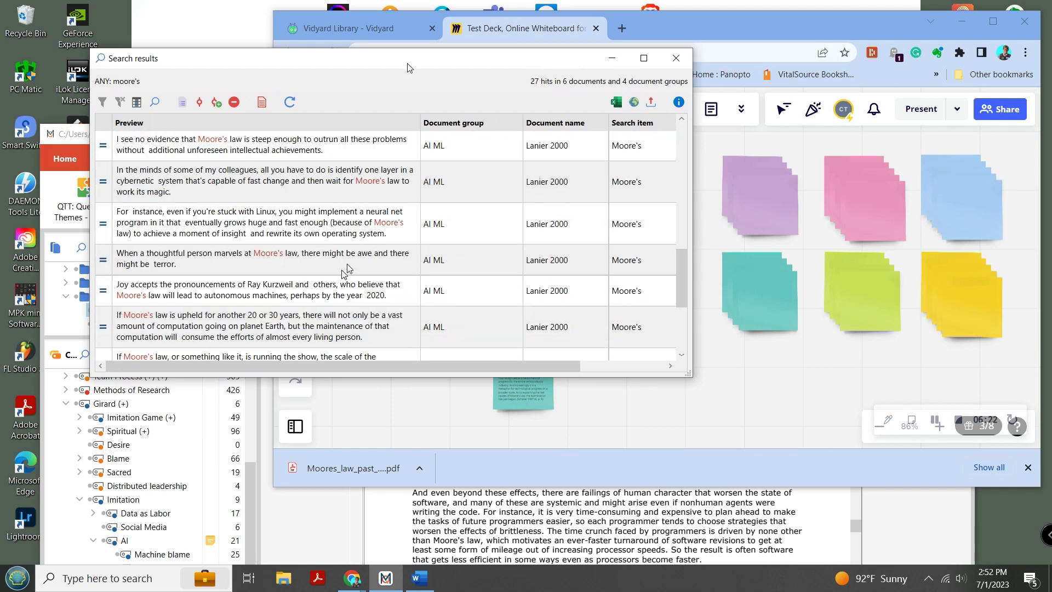
scroll(338, 277, down, 2)
scroll(338, 278, down, 2)
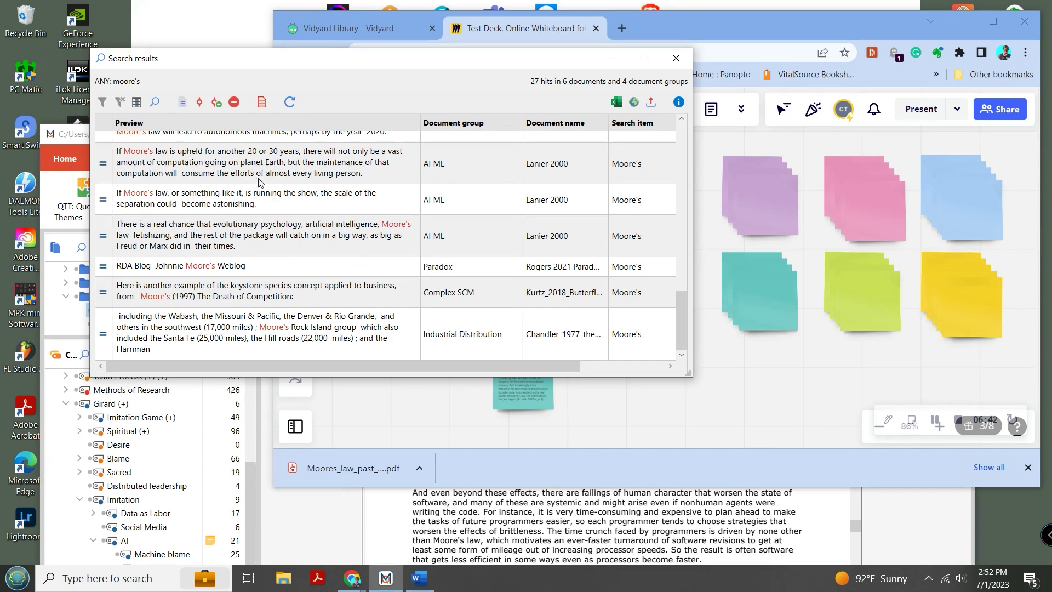
click(676, 58)
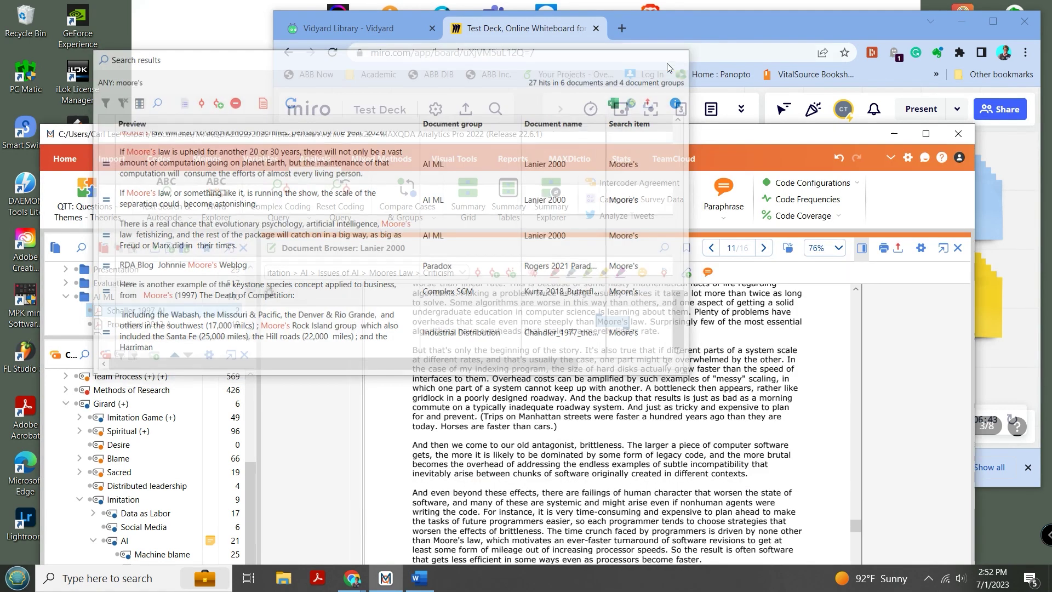
Move the MAXQDA window aside and switch to the Vidyard library in the browser.
drag(684, 136, 586, 14)
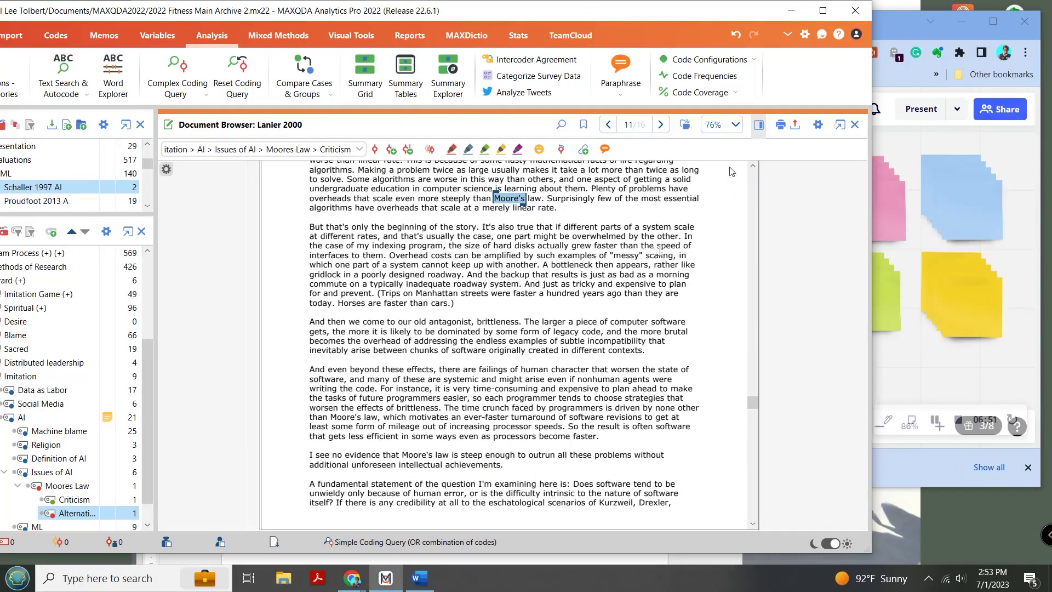
drag(640, 17, 699, 246)
click(393, 30)
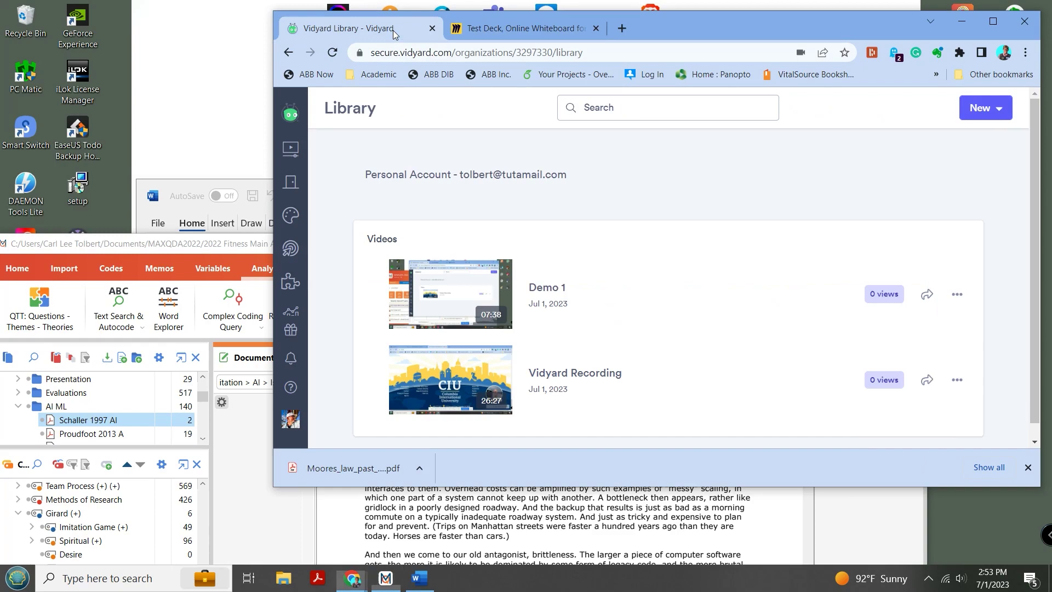